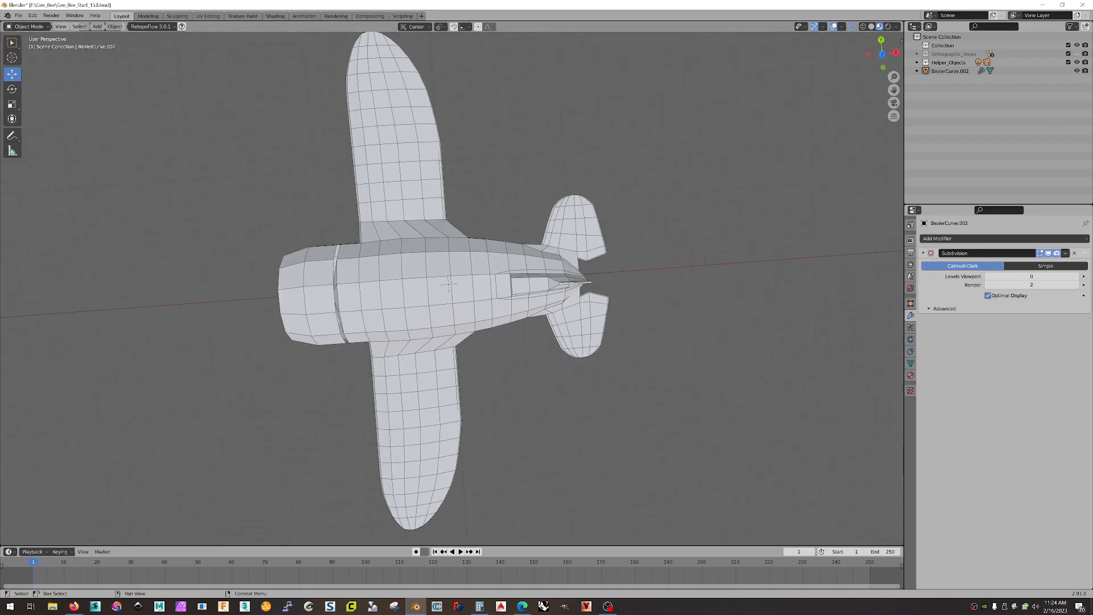
- Show the Orthographic_Views collection and compare the model's tail with the top-view reference drawing
{"action": "left_click", "coordinate": [1076, 53]}
{"action": "middle_click_drag", "start_coordinate": [757, 222], "coordinate": [747, 223]}
{"action": "key", "text": "KP_7"}
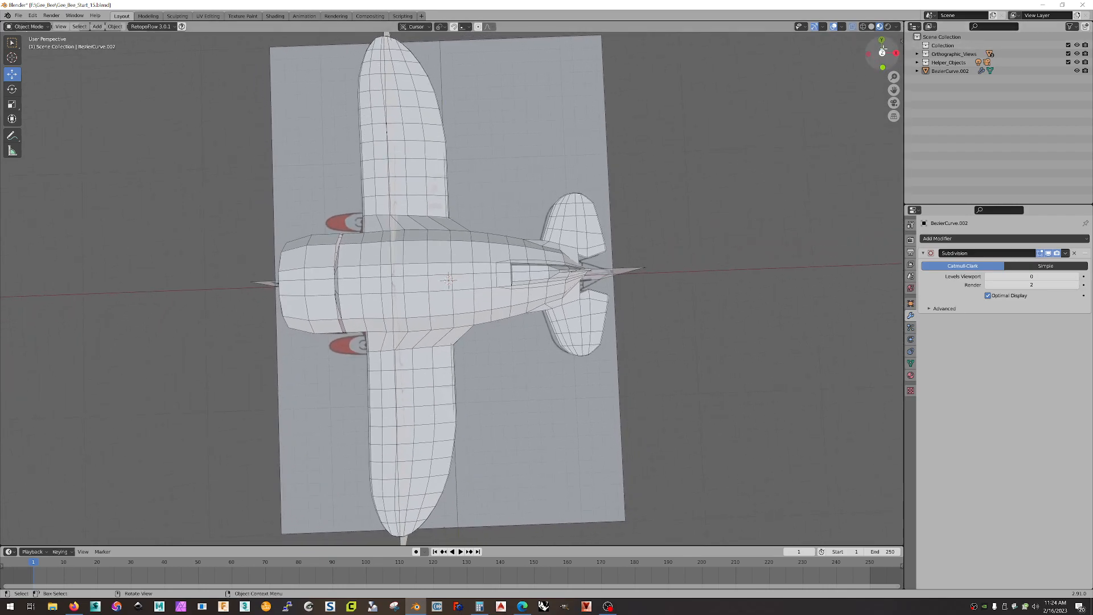
{"action": "middle_click_drag", "start_coordinate": [664, 310], "coordinate": [541, 298], "text": "shift"}
{"action": "scroll", "coordinate": [541, 302], "scroll_direction": "up", "scroll_amount": 6}
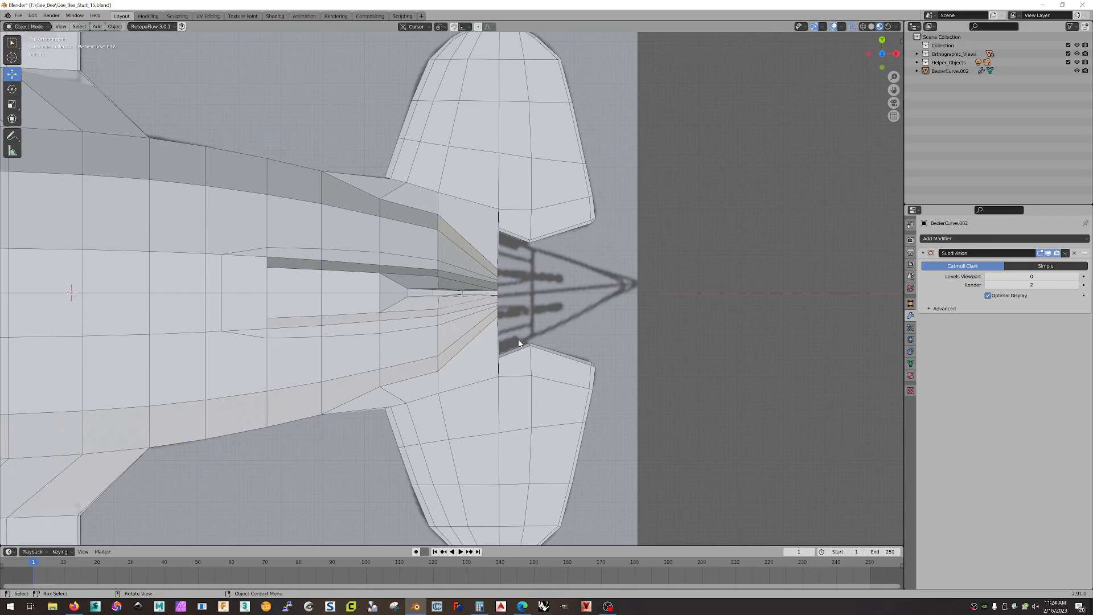
{"action": "scroll", "coordinate": [520, 343], "scroll_direction": "down", "scroll_amount": 2}
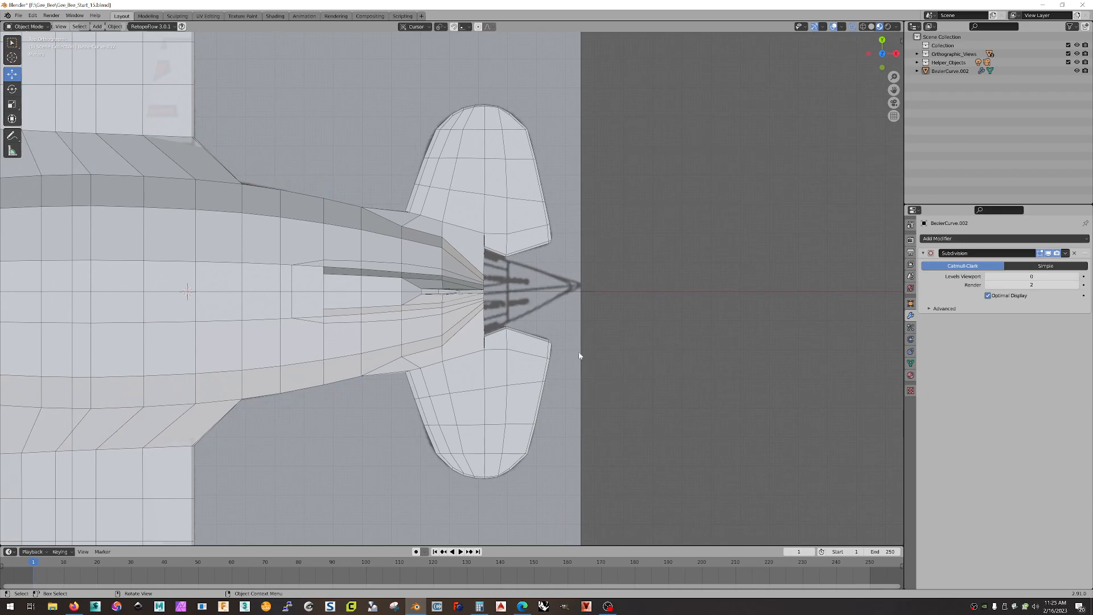
{"action": "middle_click_drag", "start_coordinate": [632, 377], "coordinate": [422, 274]}
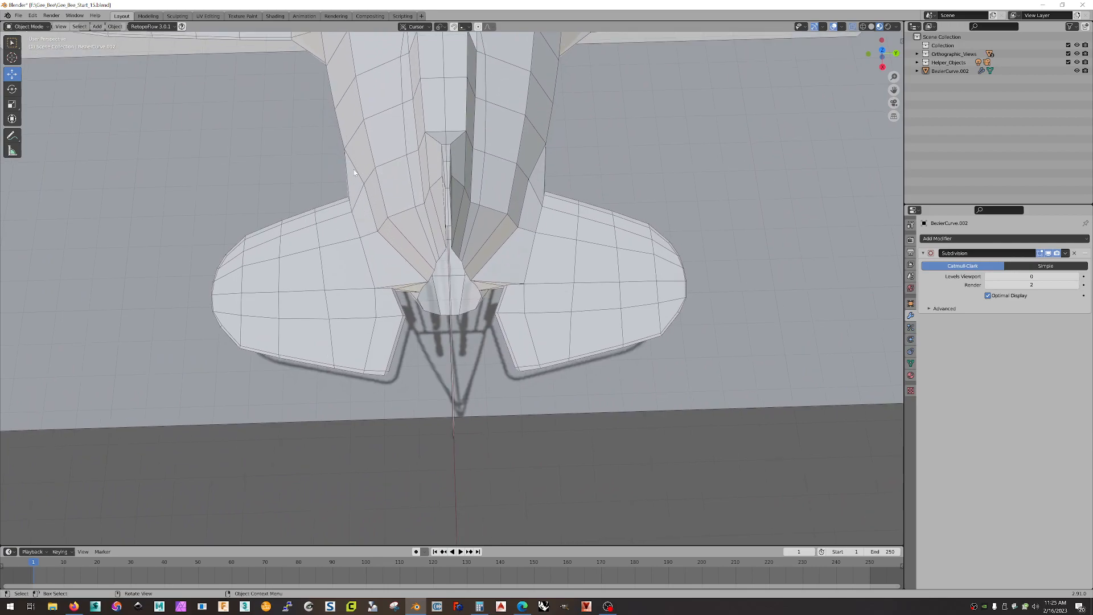
{"action": "middle_click_drag", "start_coordinate": [386, 243], "coordinate": [451, 148]}
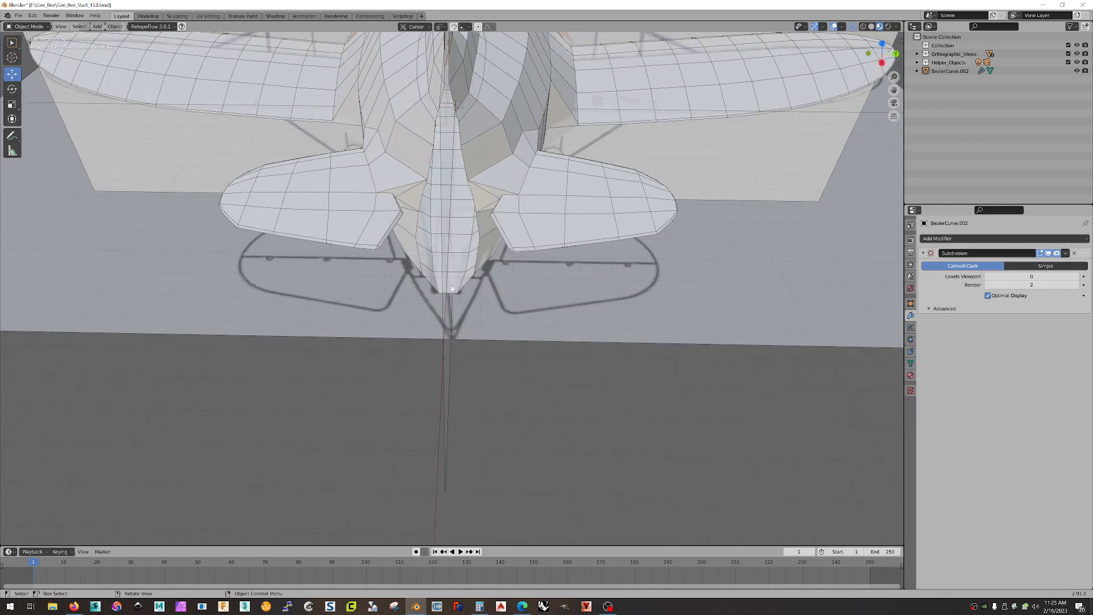
{"action": "mouse_move", "coordinate": [507, 130]}
{"action": "middle_mouse_down"}
{"action": "mouse_move", "coordinate": [560, 137]}
{"action": "mouse_move", "coordinate": [510, 139]}
{"action": "middle_mouse_up"}
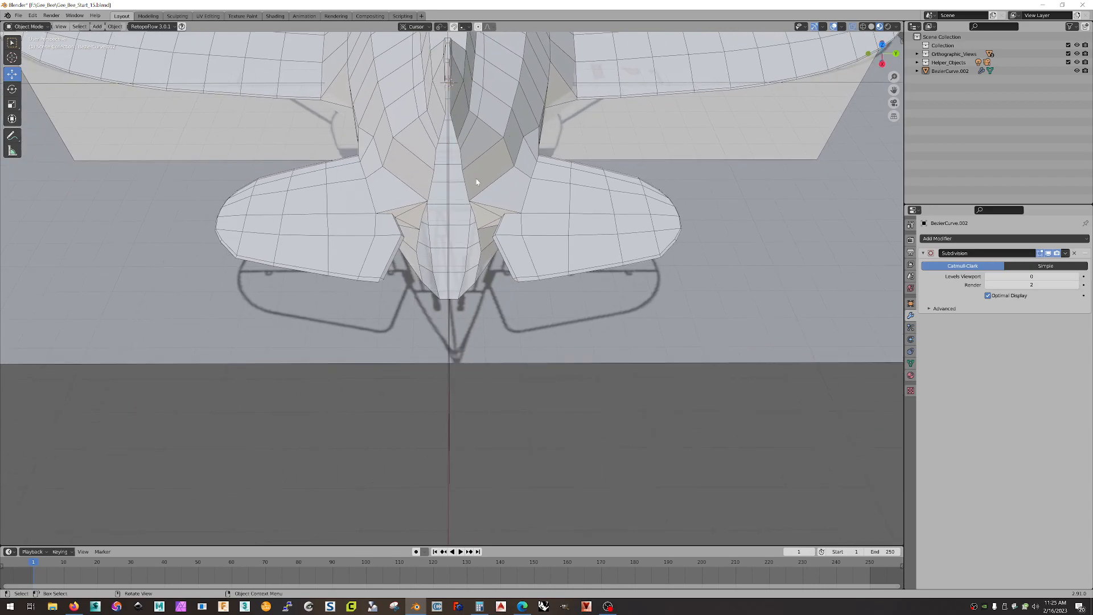
- Enter Edit Mode on the airplane mesh and try scaling the vertex pair at the tail's rear edge along Y
{"action": "key", "text": "Tab"}
{"action": "middle_click_drag", "start_coordinate": [476, 179], "coordinate": [481, 199]}
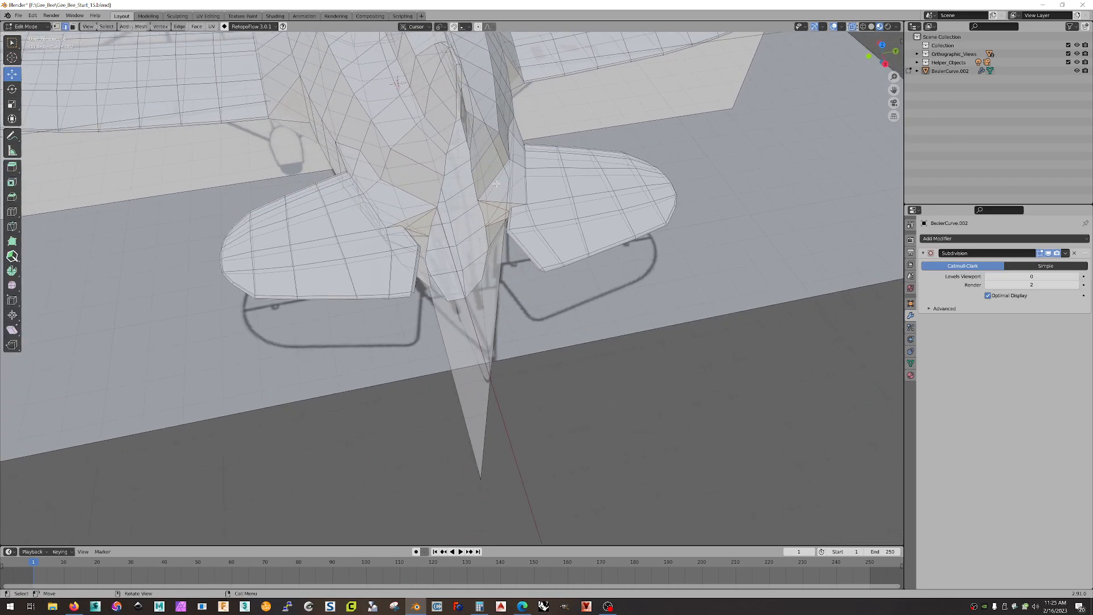
{"action": "left_click", "coordinate": [444, 176]}
{"action": "key", "text": "s"}
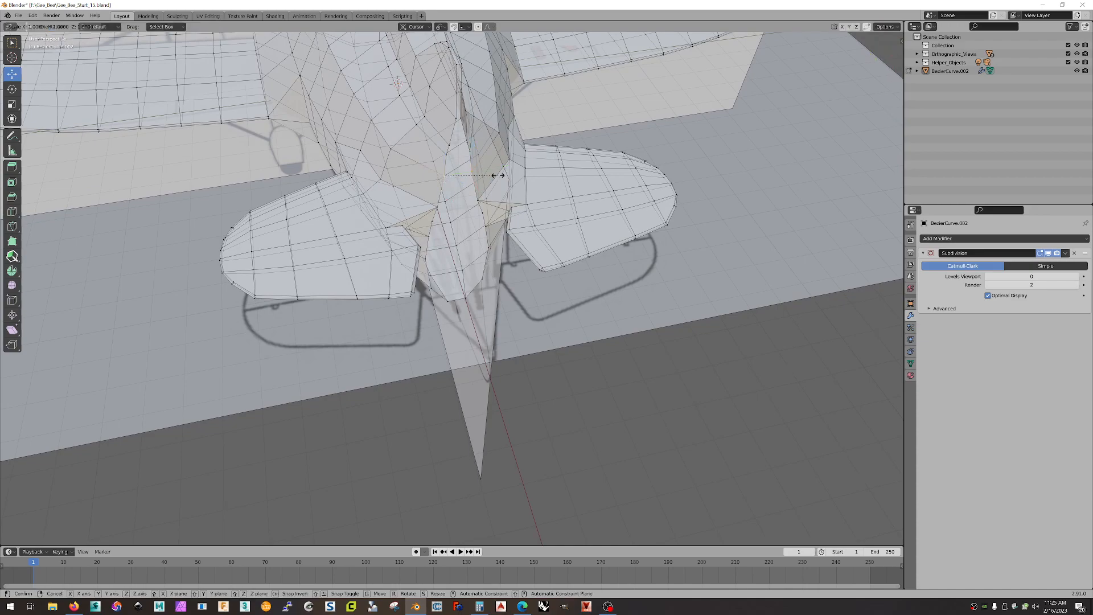
{"action": "key", "text": "y"}
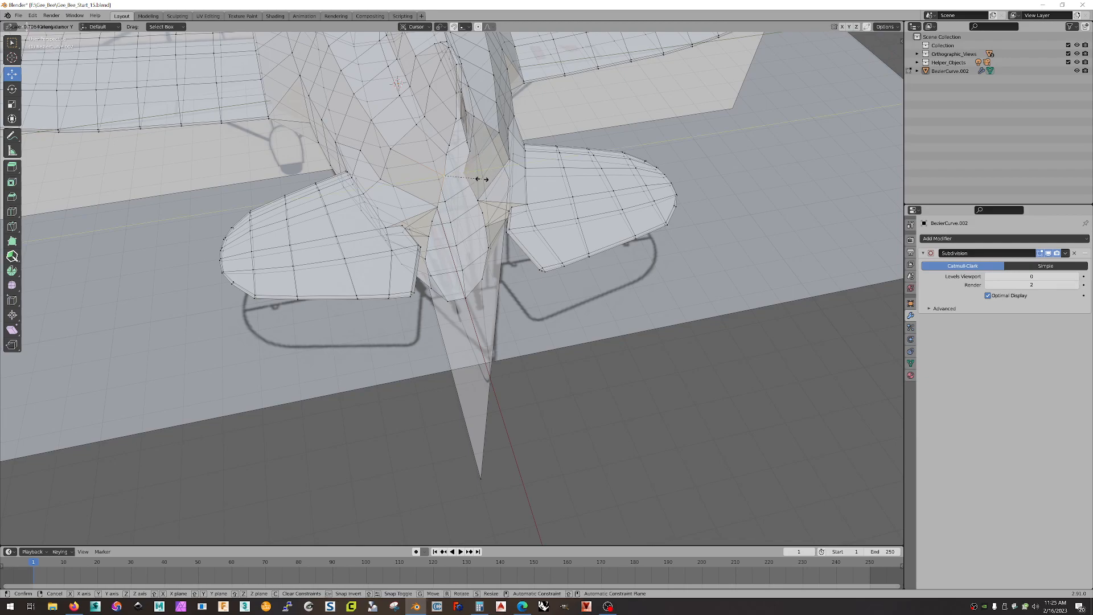
{"action": "left_click", "coordinate": [483, 181]}
{"action": "middle_click_drag", "start_coordinate": [488, 175], "coordinate": [487, 188]}
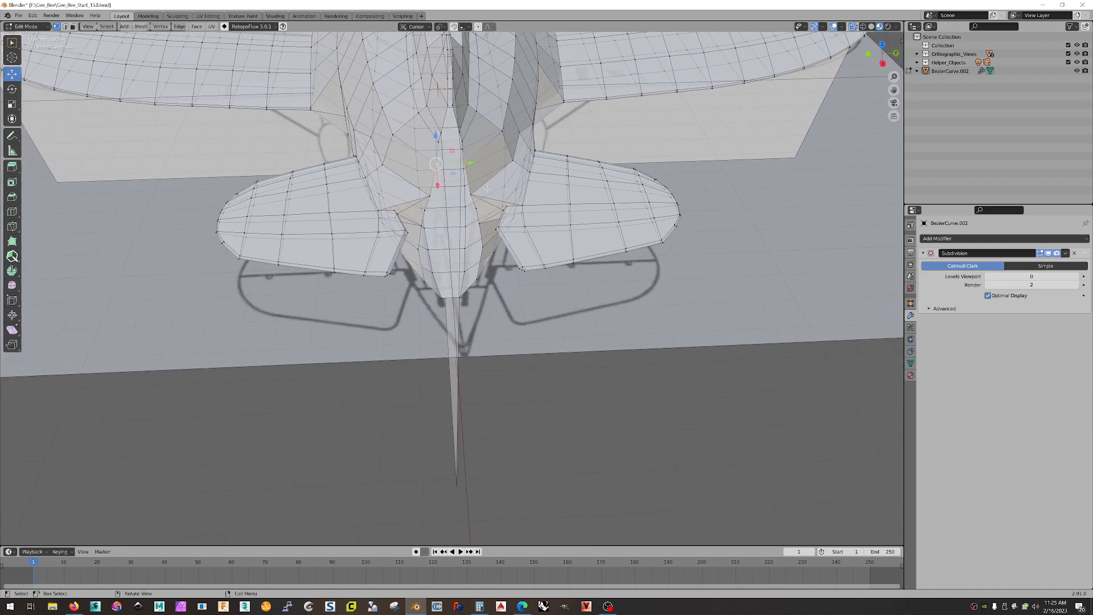
- Set the transform pivot point to Bounding Box Center and scale the selected tail vertex pair inward along Y
{"action": "left_click", "coordinate": [444, 27]}
{"action": "left_click", "coordinate": [449, 36]}
{"action": "left_click", "coordinate": [443, 27]}
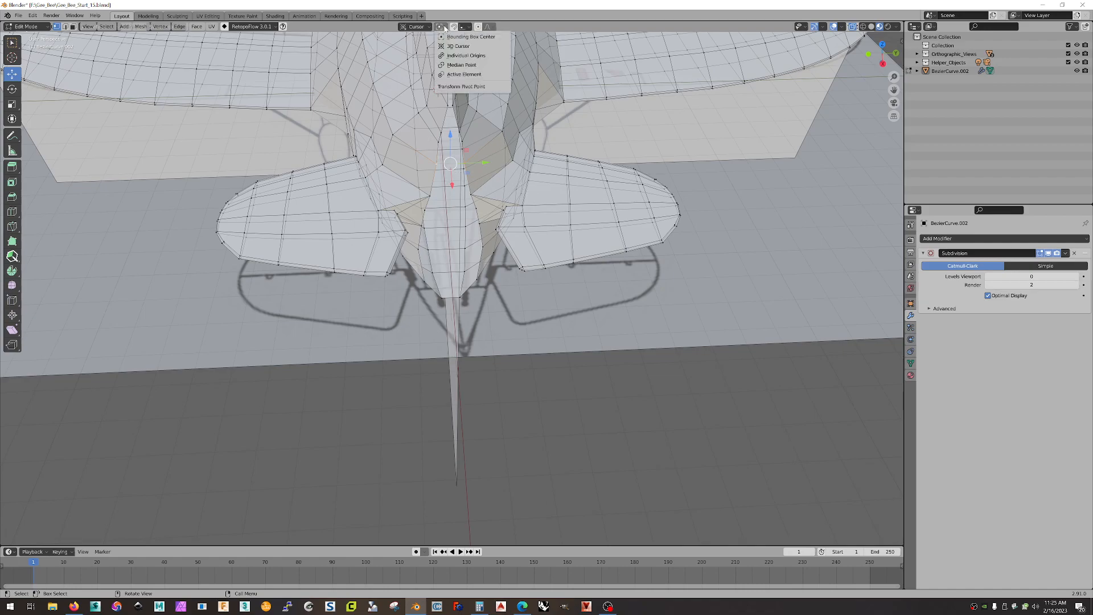
{"action": "left_click", "coordinate": [445, 27]}
{"action": "middle_click_drag", "start_coordinate": [488, 118], "coordinate": [526, 155]}
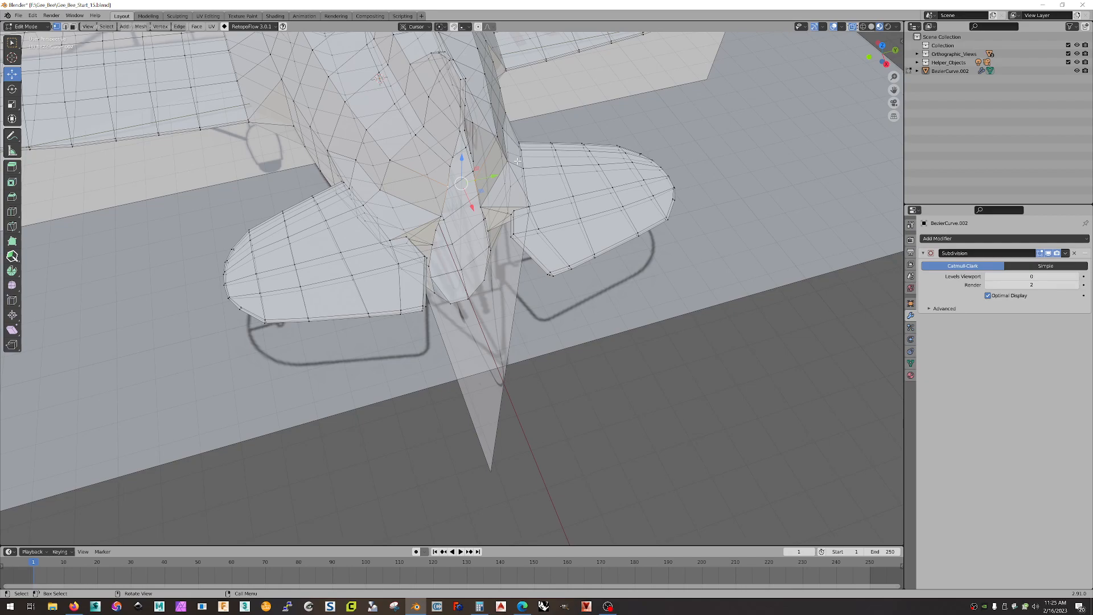
{"action": "key", "text": "s"}
{"action": "key", "text": "y"}
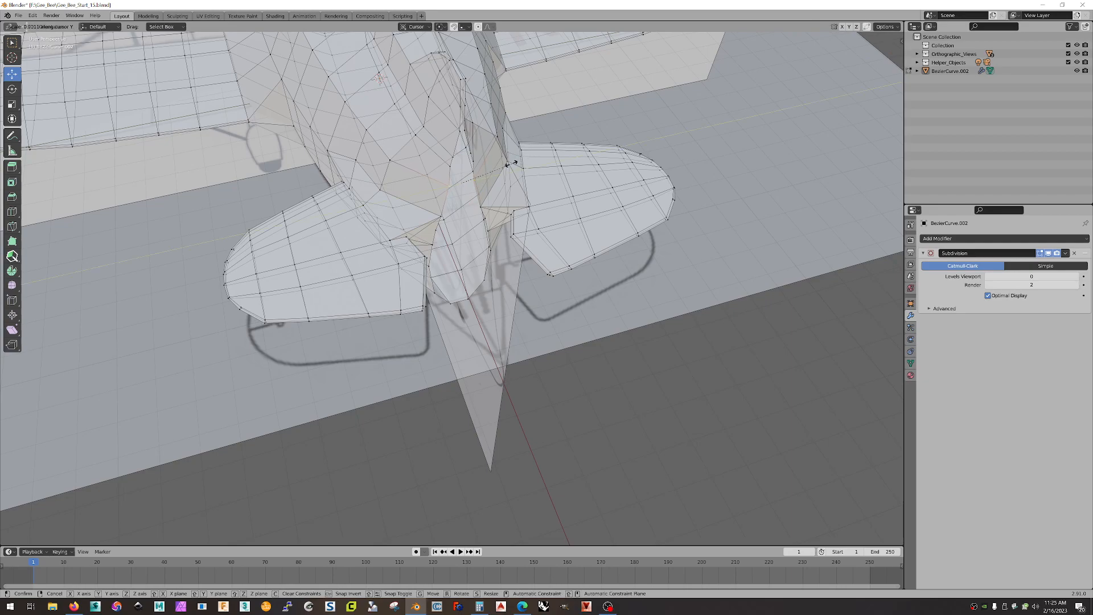
{"action": "left_click", "coordinate": [508, 165]}
{"action": "mouse_move", "coordinate": [508, 164]}
{"action": "middle_mouse_down"}
{"action": "mouse_move", "coordinate": [495, 144]}
{"action": "mouse_move", "coordinate": [509, 175]}
{"action": "middle_mouse_up"}
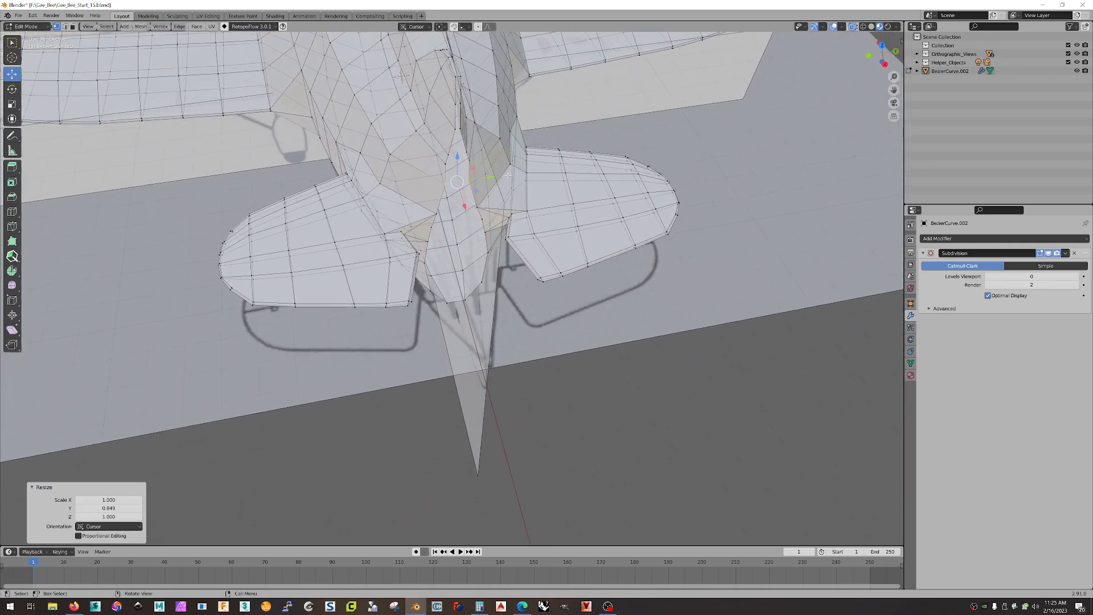
- Select the next vertex pair up the tail's rear edge and scale it inward along Y
{"action": "left_click", "coordinate": [445, 163]}
{"action": "left_click", "coordinate": [469, 162], "text": "shift"}
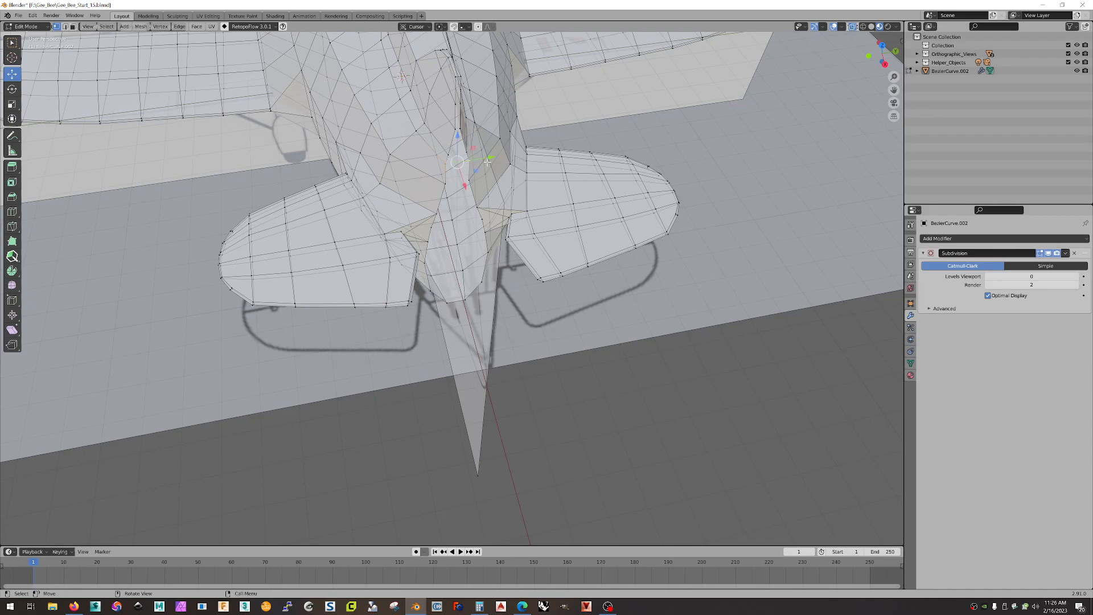
{"action": "key", "text": "s"}
{"action": "key", "text": "y"}
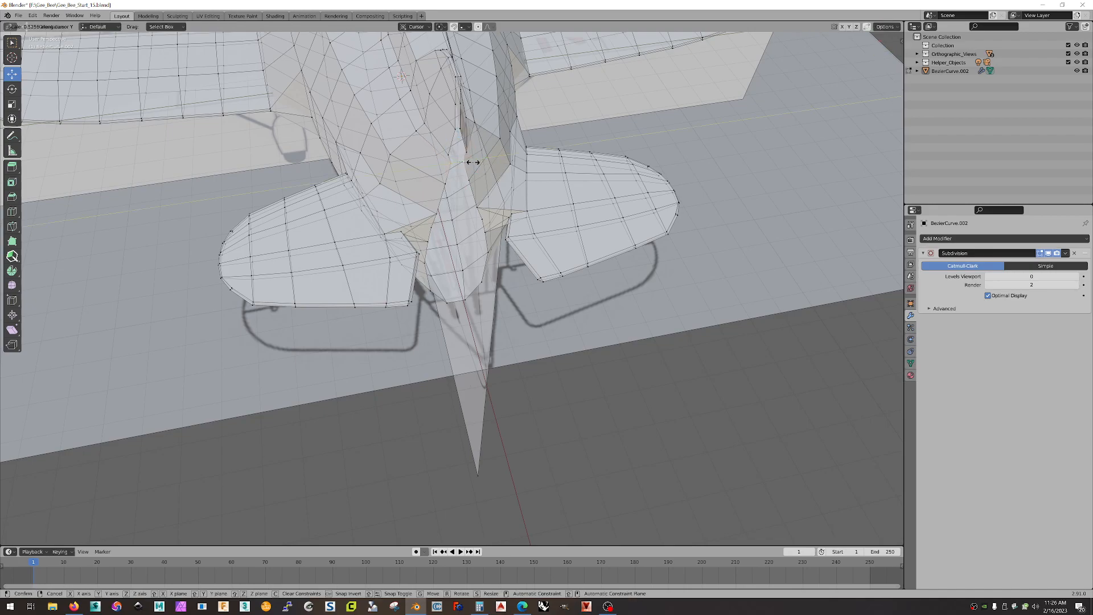
{"action": "left_click", "coordinate": [473, 163]}
- Narrow the following vertices higher on the tail fin's rear edge by scaling them along Y
{"action": "right_click", "coordinate": [466, 152], "text": "shift"}
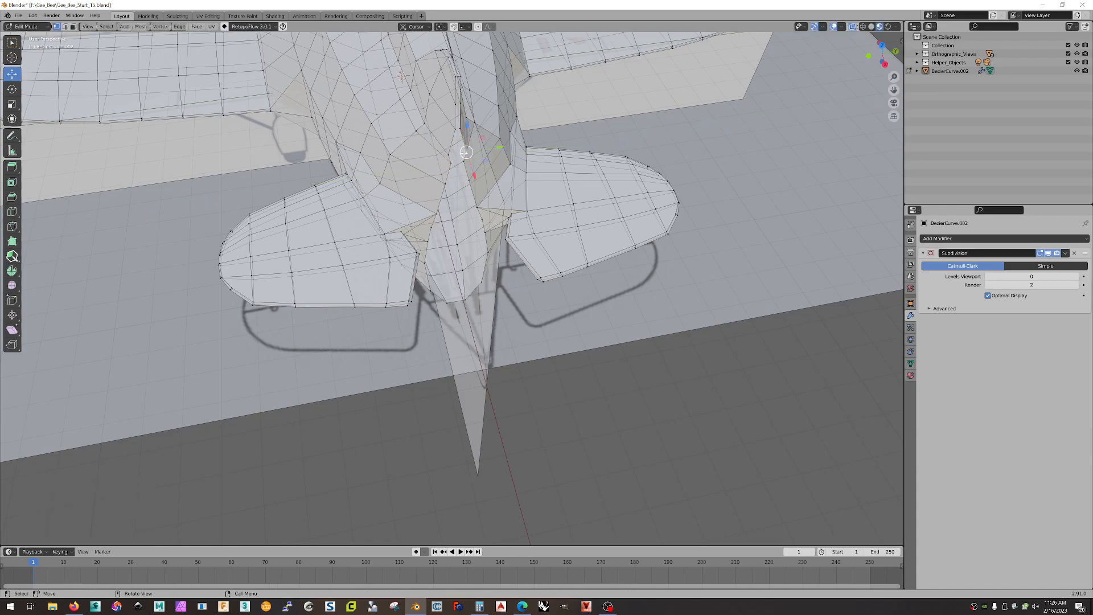
{"action": "key", "text": "s"}
{"action": "key", "text": "y"}
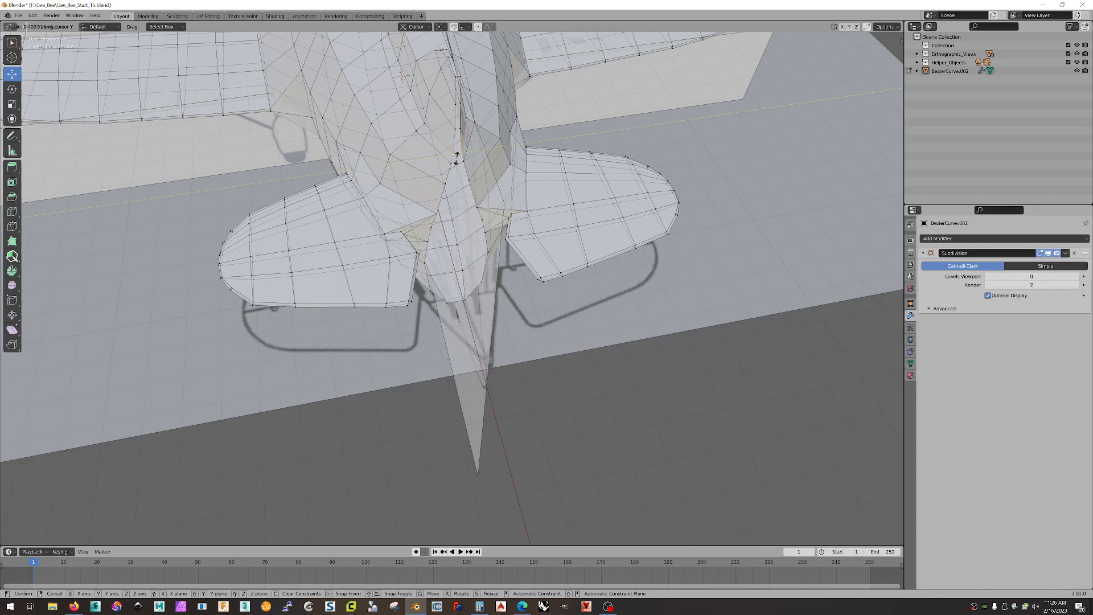
{"action": "left_click", "coordinate": [456, 158]}
{"action": "middle_click_drag", "start_coordinate": [456, 158], "coordinate": [486, 157]}
- Hide the orthographic reference views and slide the selected vertices at the fuselage's rear end beside the stabilizer by a factor of 0.071
{"action": "right_click", "coordinate": [487, 176], "text": "shift"}
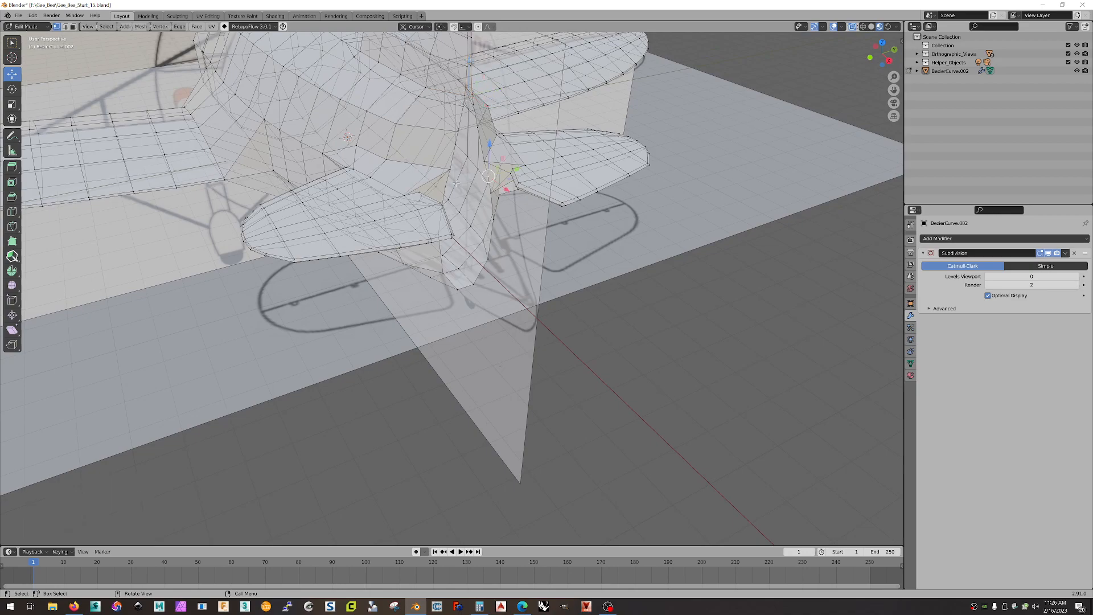
{"action": "scroll", "coordinate": [465, 182], "scroll_direction": "up", "scroll_amount": 3}
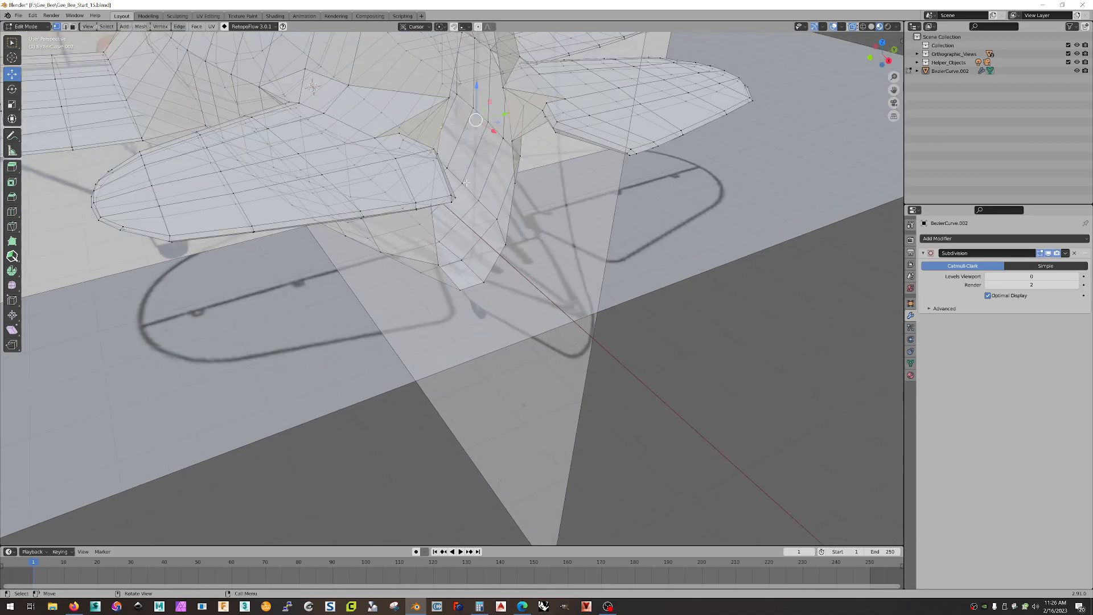
{"action": "left_click", "coordinate": [1077, 54]}
{"action": "middle_click_drag", "start_coordinate": [605, 243], "coordinate": [576, 253]}
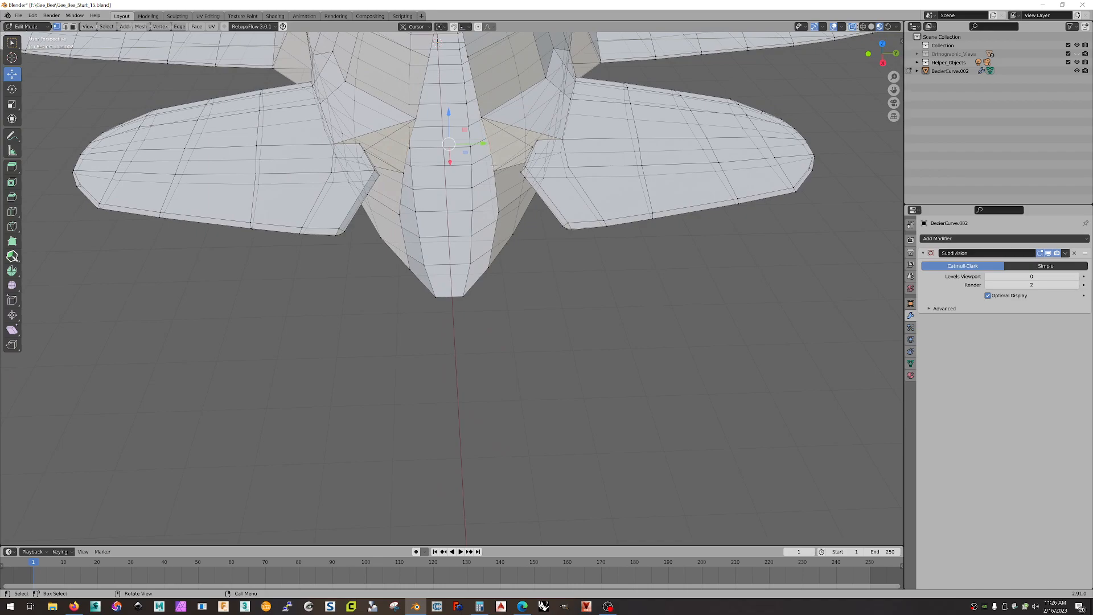
{"action": "middle_click_drag", "start_coordinate": [491, 166], "coordinate": [467, 163]}
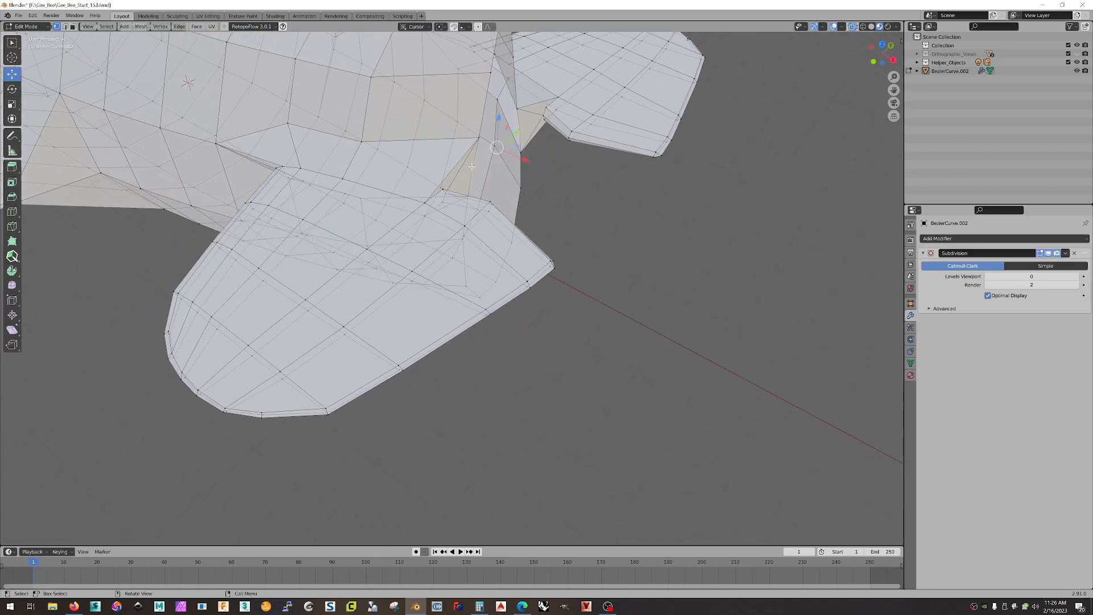
{"action": "right_click", "coordinate": [472, 166]}
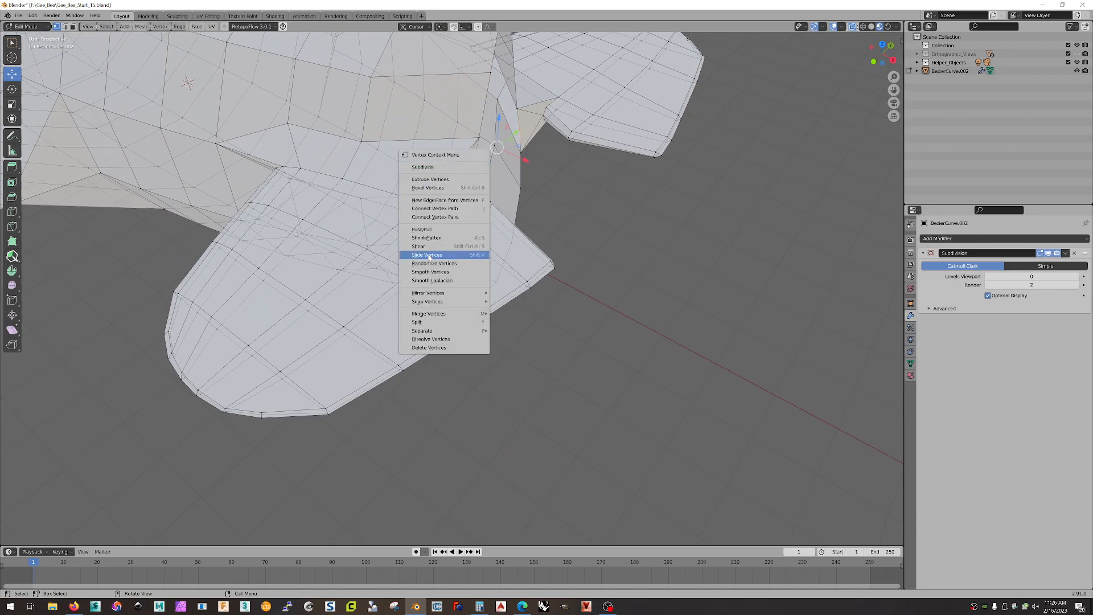
{"action": "left_click", "coordinate": [485, 255]}
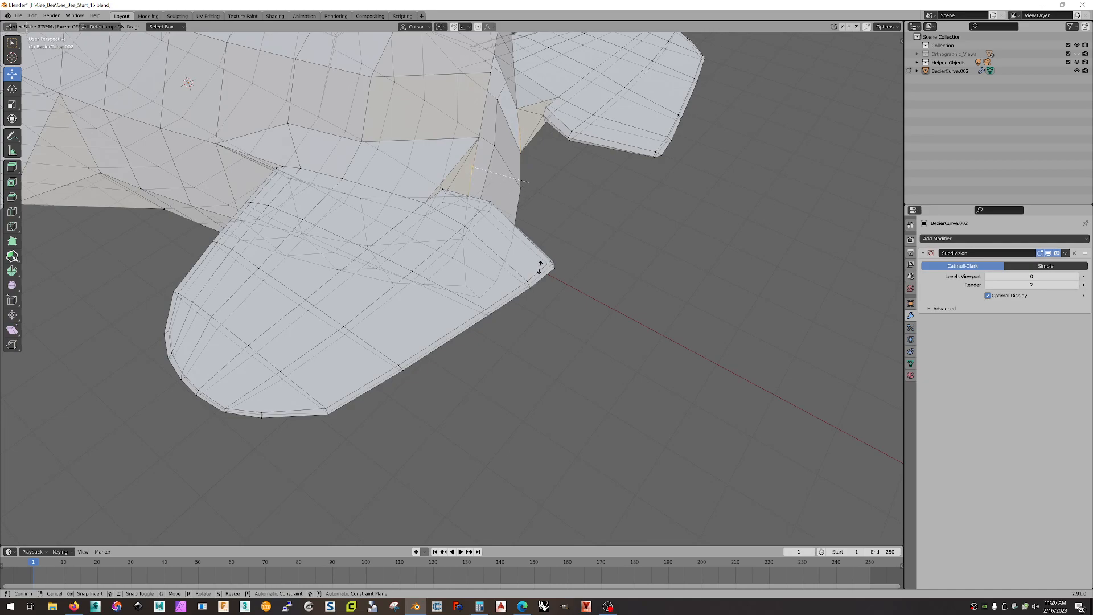
{"action": "left_click", "coordinate": [541, 261]}
{"action": "middle_click_drag", "start_coordinate": [571, 258], "coordinate": [555, 283]}
{"action": "scroll", "coordinate": [551, 225], "scroll_direction": "down", "scroll_amount": 5}
{"action": "scroll", "coordinate": [561, 283], "scroll_direction": "up", "scroll_amount": 4}
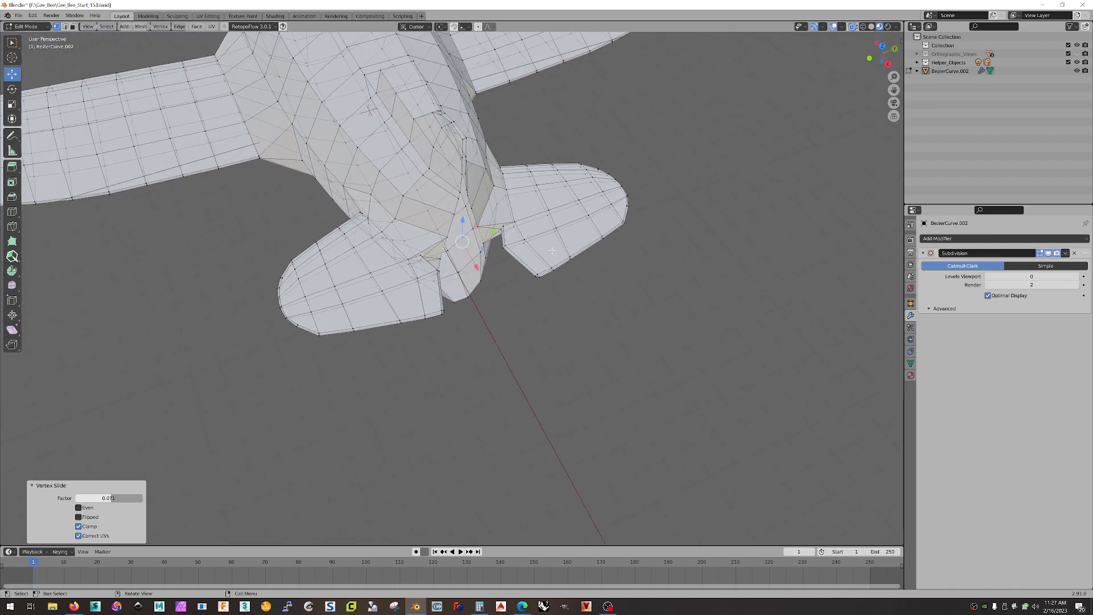
- Show the Orthographic_Views collection again and compare the tail with the rudder outline in the port orthographic view
{"action": "left_click", "coordinate": [1076, 54]}
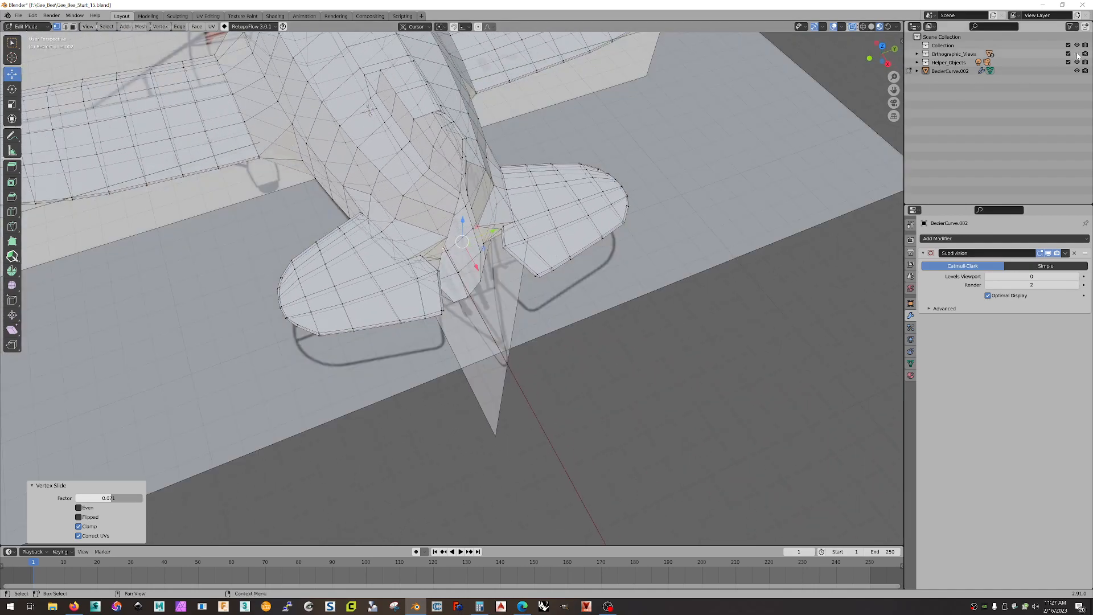
{"action": "middle_click_drag", "start_coordinate": [695, 224], "coordinate": [680, 80]}
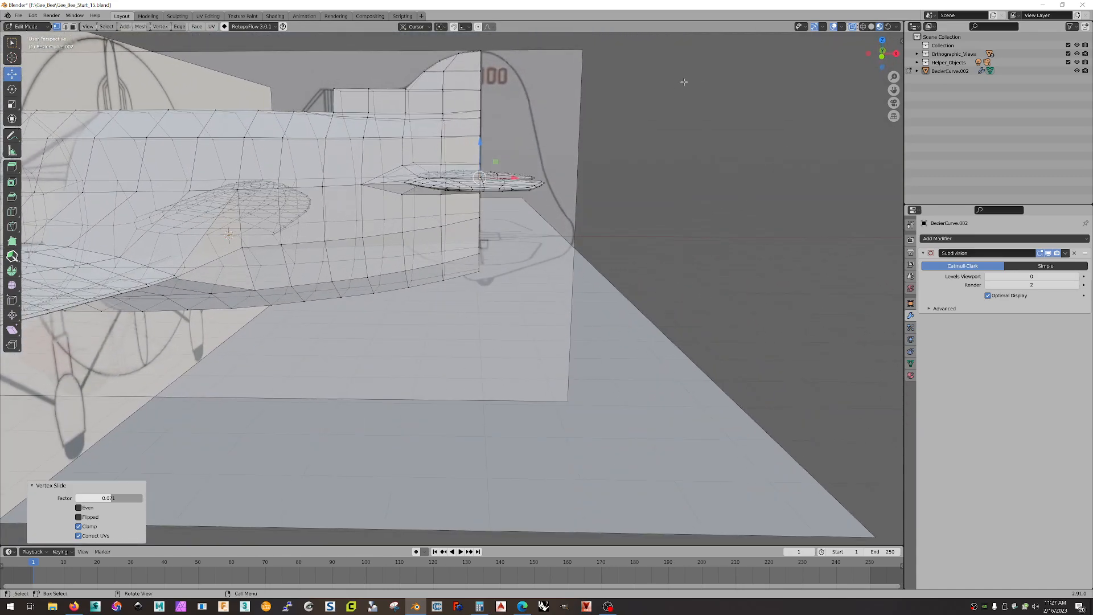
{"action": "left_click", "coordinate": [882, 57]}
{"action": "scroll", "coordinate": [626, 252], "scroll_direction": "down", "scroll_amount": 2}
{"action": "middle_click", "coordinate": [546, 212]}
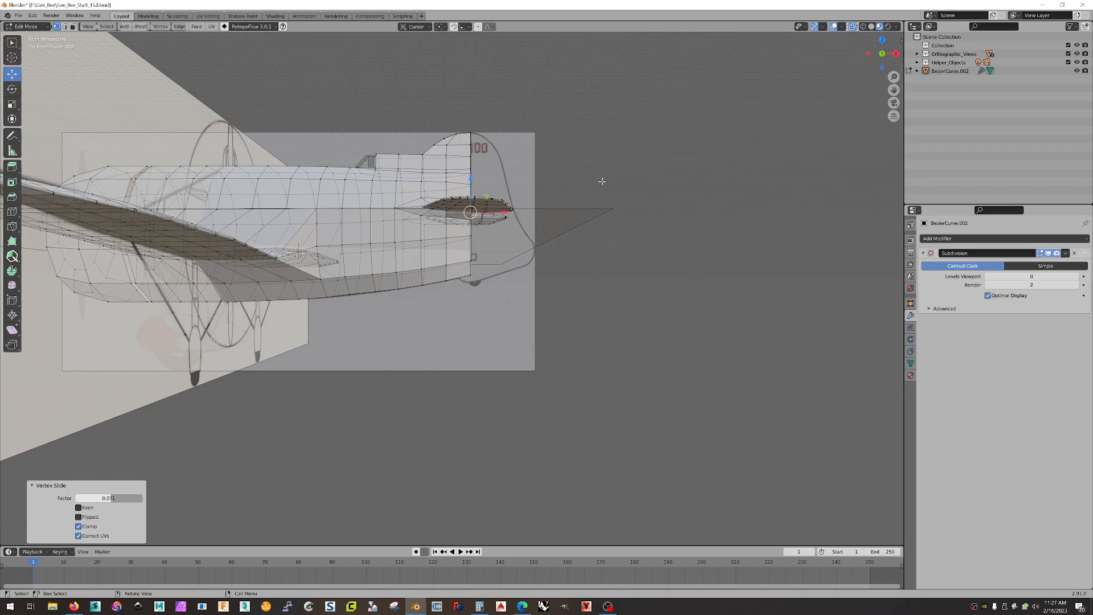
{"action": "left_click", "coordinate": [882, 53]}
{"action": "middle_click_drag", "start_coordinate": [572, 177], "coordinate": [732, 152]}
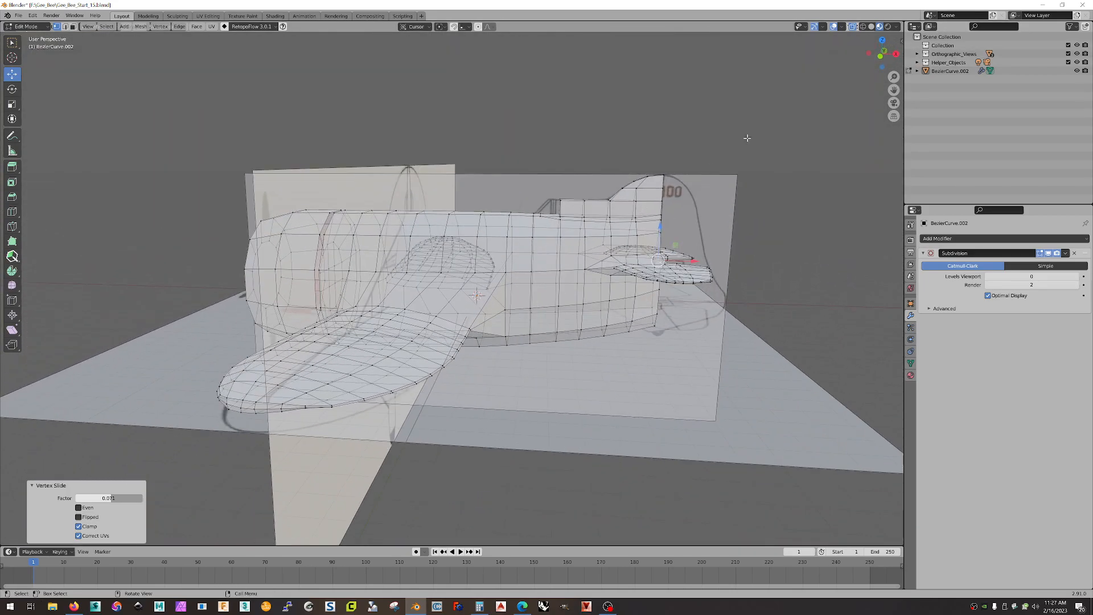
{"action": "left_click", "coordinate": [879, 56]}
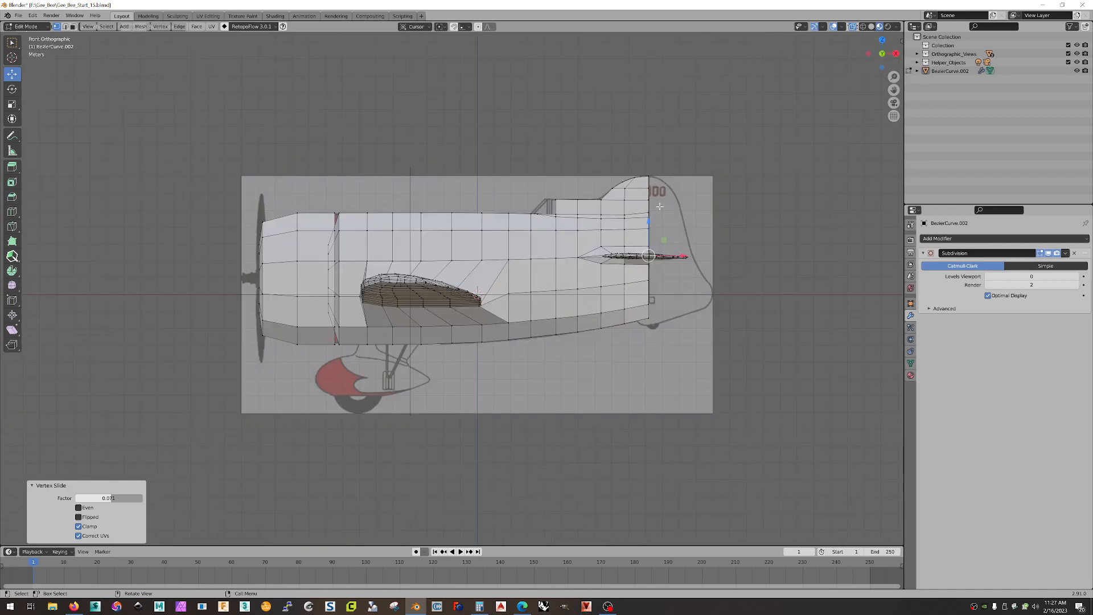
{"action": "scroll", "coordinate": [472, 307], "scroll_direction": "up", "scroll_amount": 6}
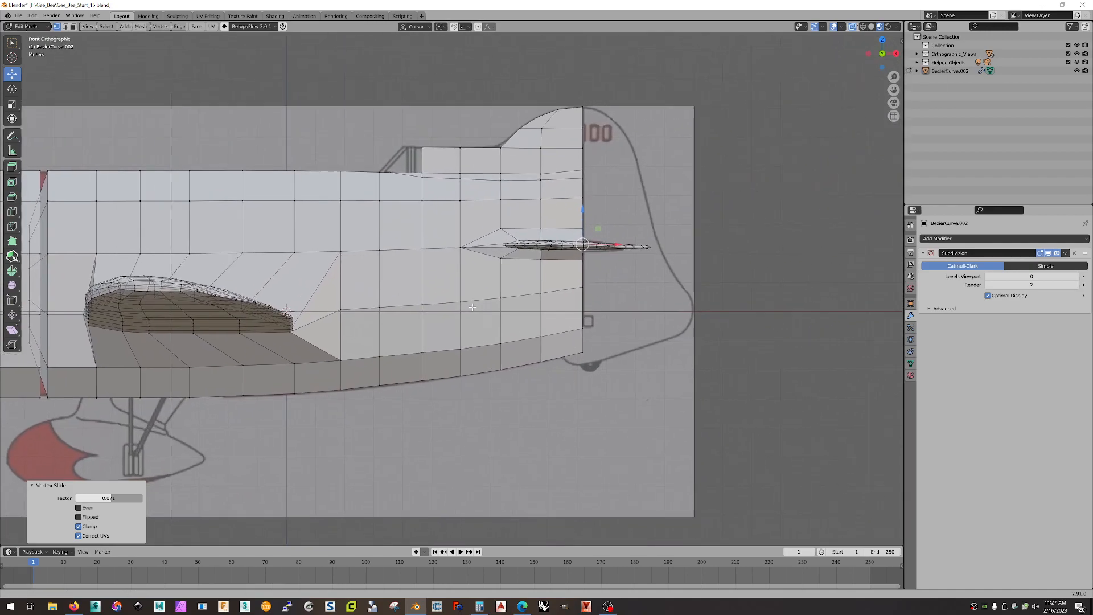
{"action": "middle_click_drag", "start_coordinate": [472, 307], "coordinate": [364, 359], "text": "shift"}
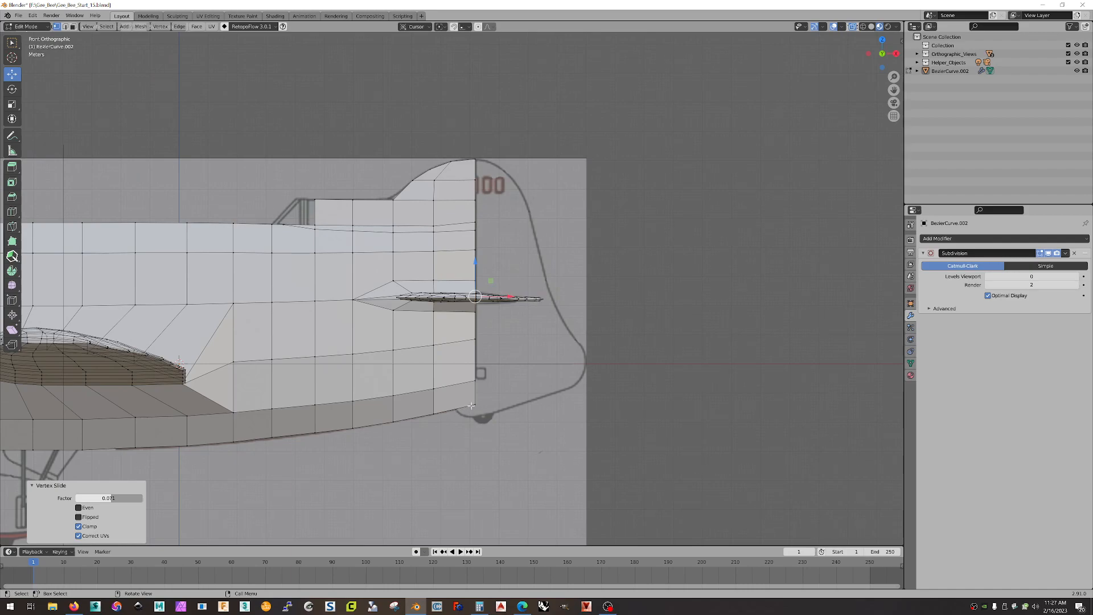
- Select the vertical edge loop around the tail's open rear end in edge mode and return to the port orthographic view
{"action": "middle_click_drag", "start_coordinate": [539, 359], "coordinate": [508, 391]}
{"action": "key", "text": "2"}
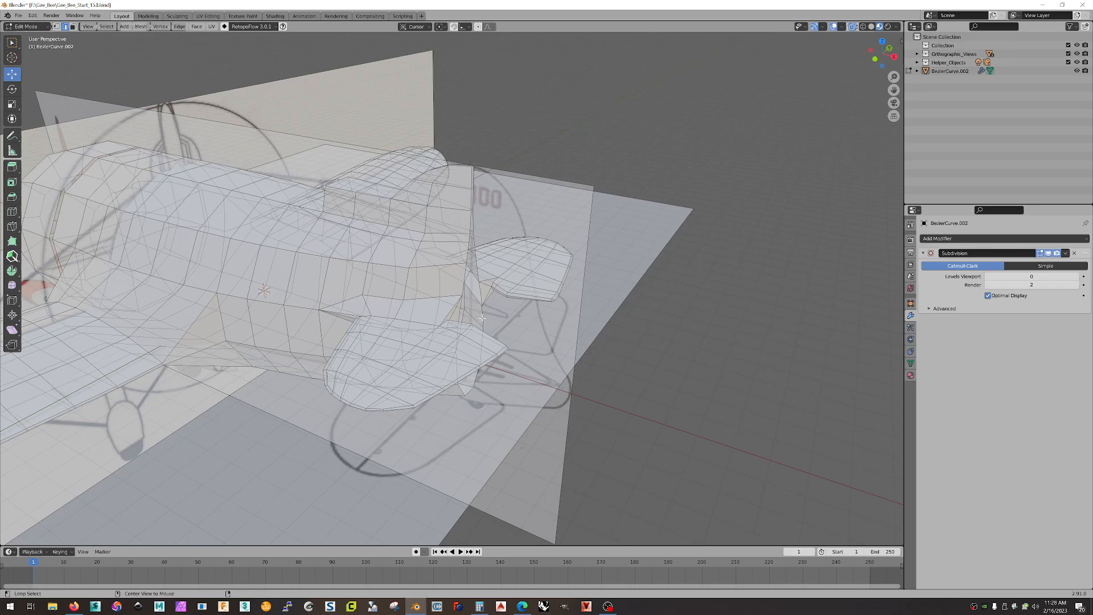
{"action": "middle_click_drag", "start_coordinate": [483, 317], "coordinate": [449, 323]}
{"action": "scroll", "coordinate": [488, 352], "scroll_direction": "up", "scroll_amount": 3}
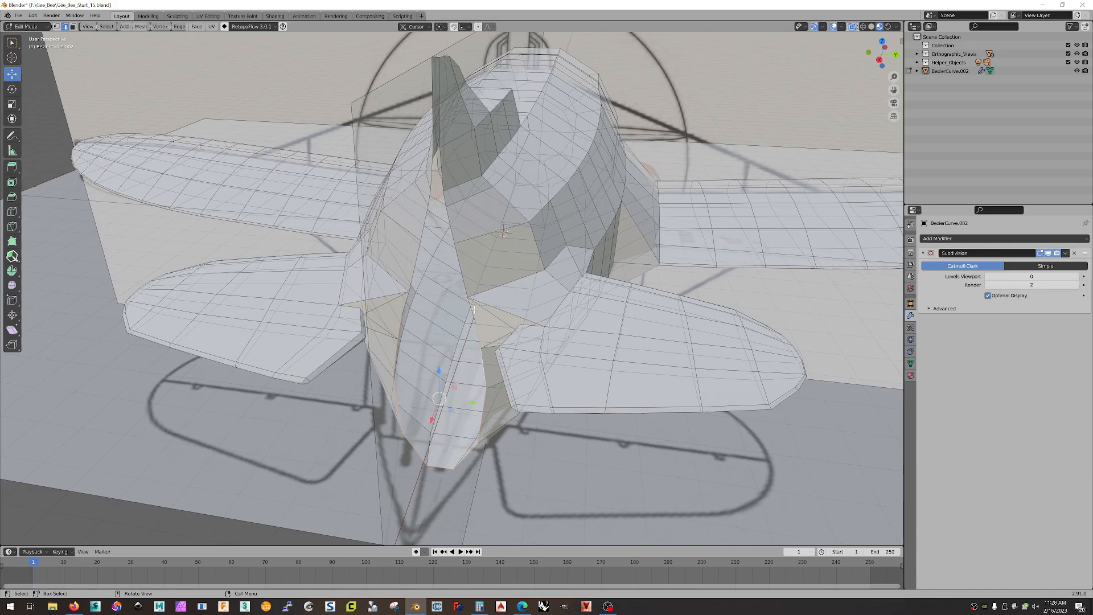
{"action": "mouse_move", "coordinate": [500, 311]}
{"action": "middle_mouse_down"}
{"action": "mouse_move", "coordinate": [485, 306]}
{"action": "mouse_move", "coordinate": [497, 326]}
{"action": "mouse_move", "coordinate": [532, 319]}
{"action": "mouse_move", "coordinate": [521, 313]}
{"action": "middle_mouse_up"}
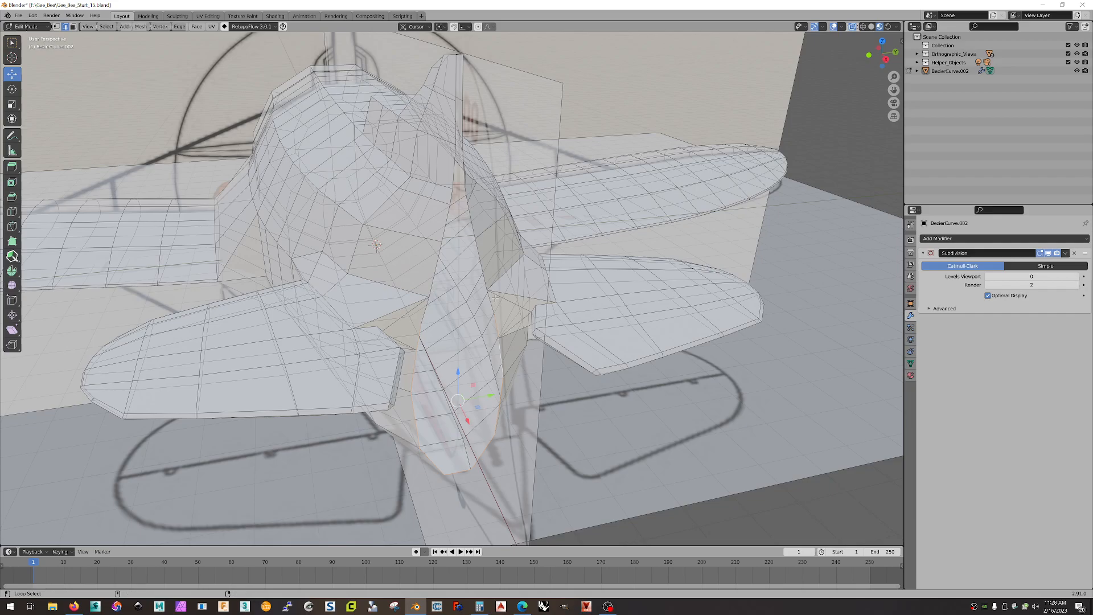
{"action": "middle_click_drag", "start_coordinate": [503, 306], "coordinate": [636, 318], "text": "alt"}
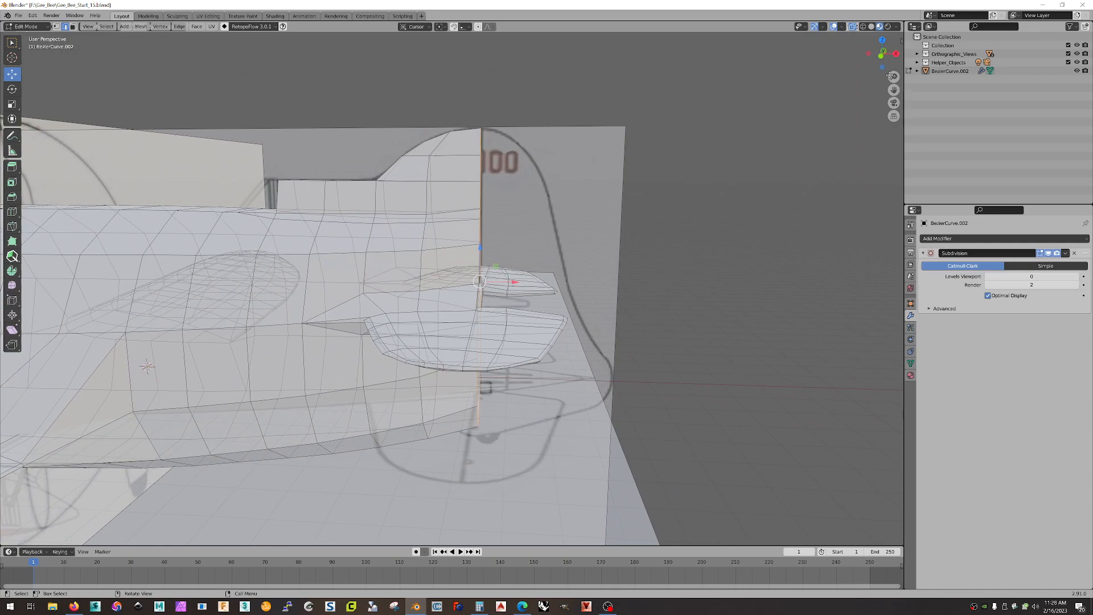
{"action": "left_click", "coordinate": [882, 53]}
{"action": "scroll", "coordinate": [686, 205], "scroll_direction": "down", "scroll_amount": 1}
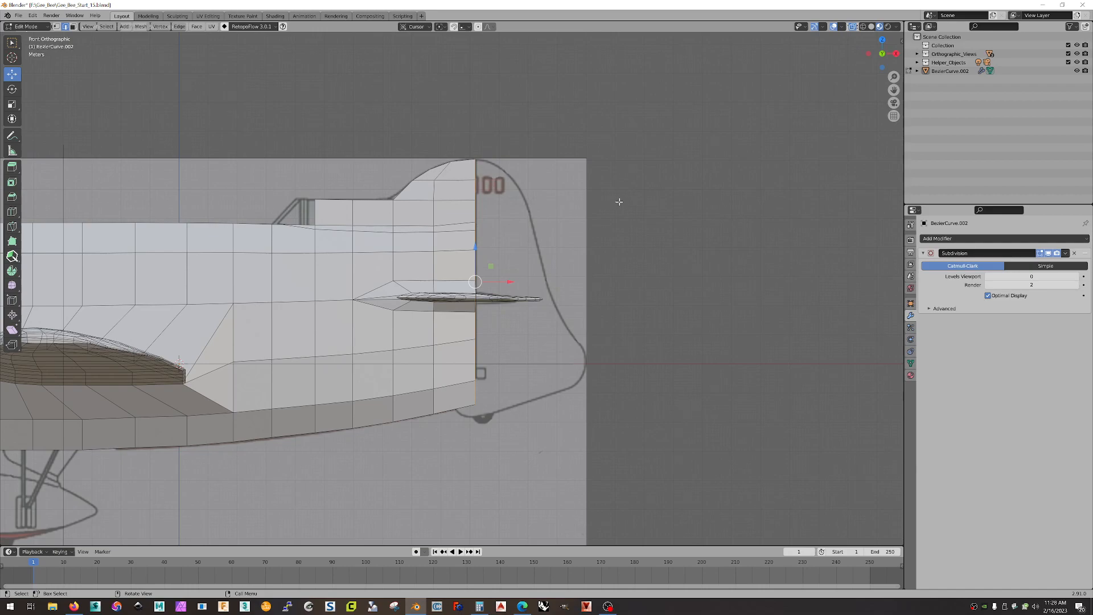
- Extrude the tail's rear edge loop and move the new edges backward along X over the rudder reference
{"action": "key", "text": "e"}
{"action": "key", "text": "Escape"}
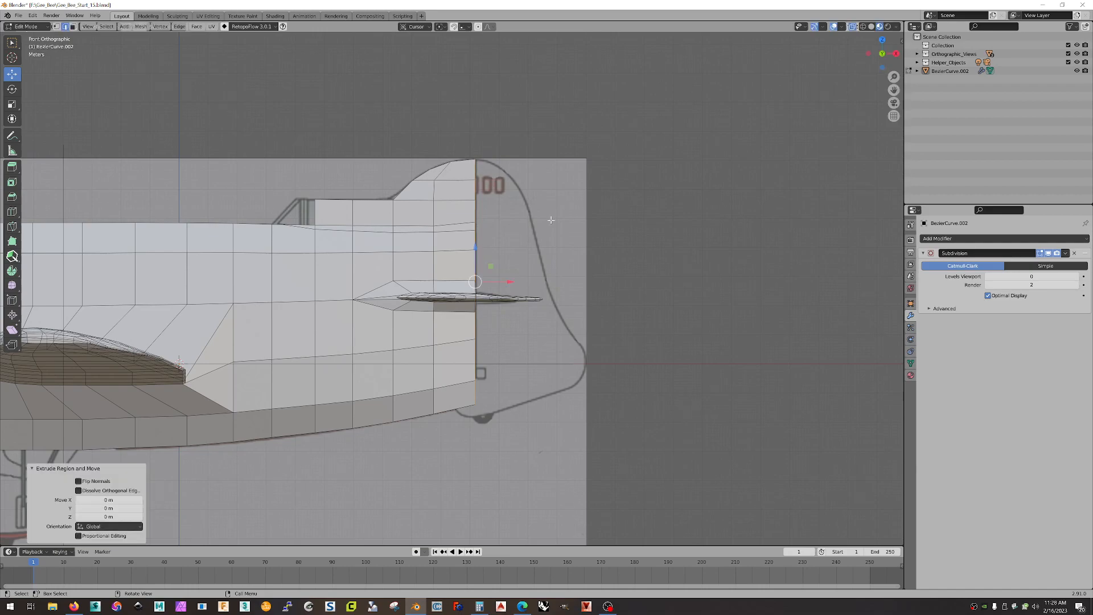
{"action": "key", "text": "g"}
{"action": "key", "text": "x"}
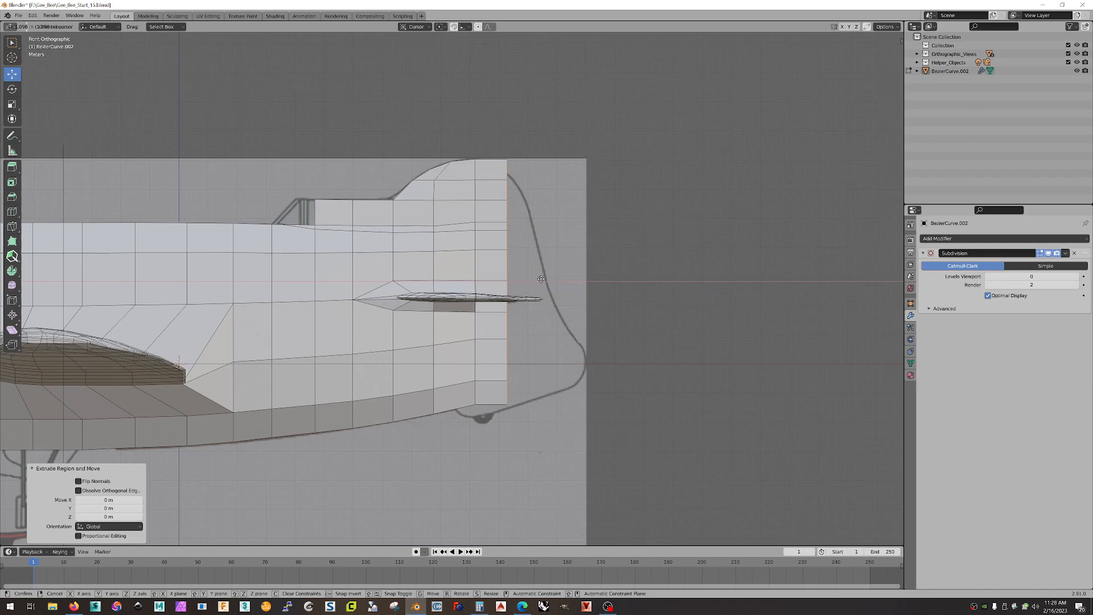
{"action": "left_click", "coordinate": [541, 279]}
- Extrude the rear edge loop a second time and move it 1.0572 m backward along X
{"action": "key", "text": "e"}
{"action": "right_click", "coordinate": [560, 245]}
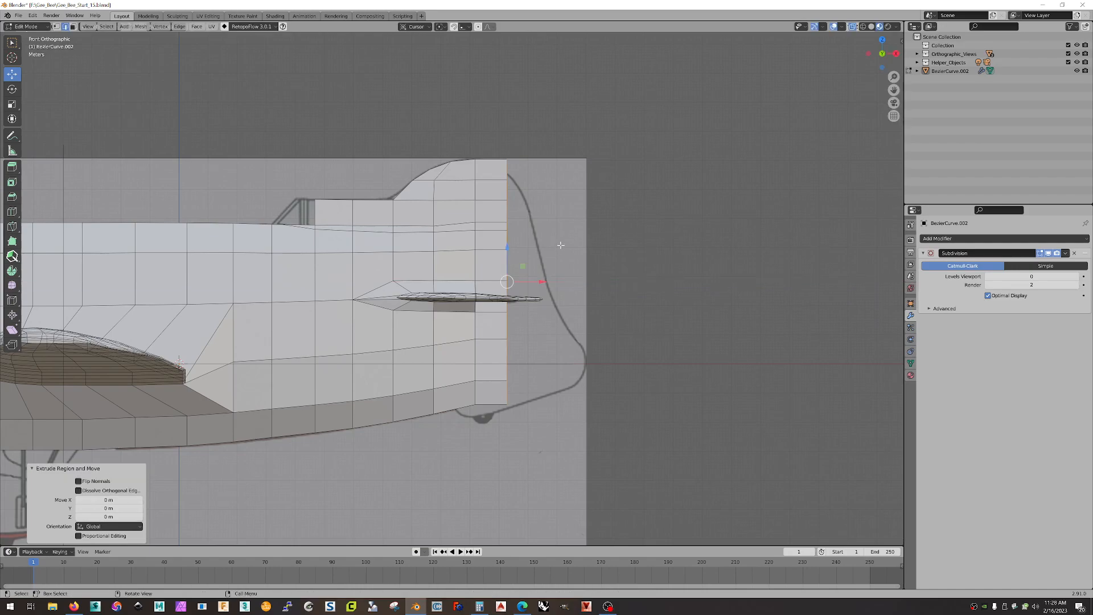
{"action": "left_click_drag", "start_coordinate": [540, 282], "coordinate": [574, 281]}
{"action": "left_click", "coordinate": [575, 282]}
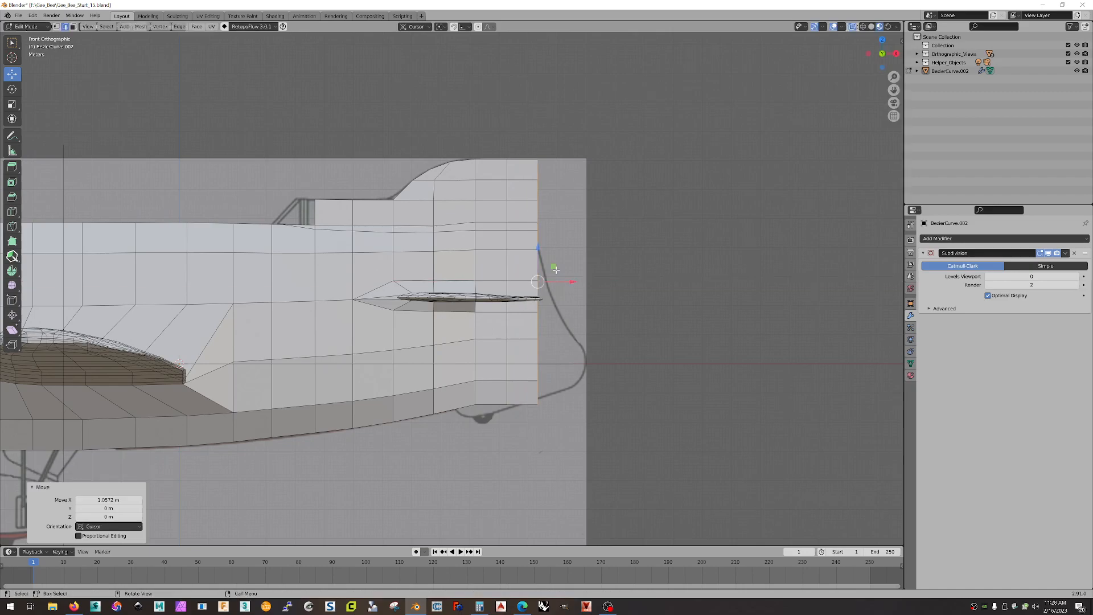
{"action": "key", "text": "e"}
{"action": "left_click", "coordinate": [556, 269]}
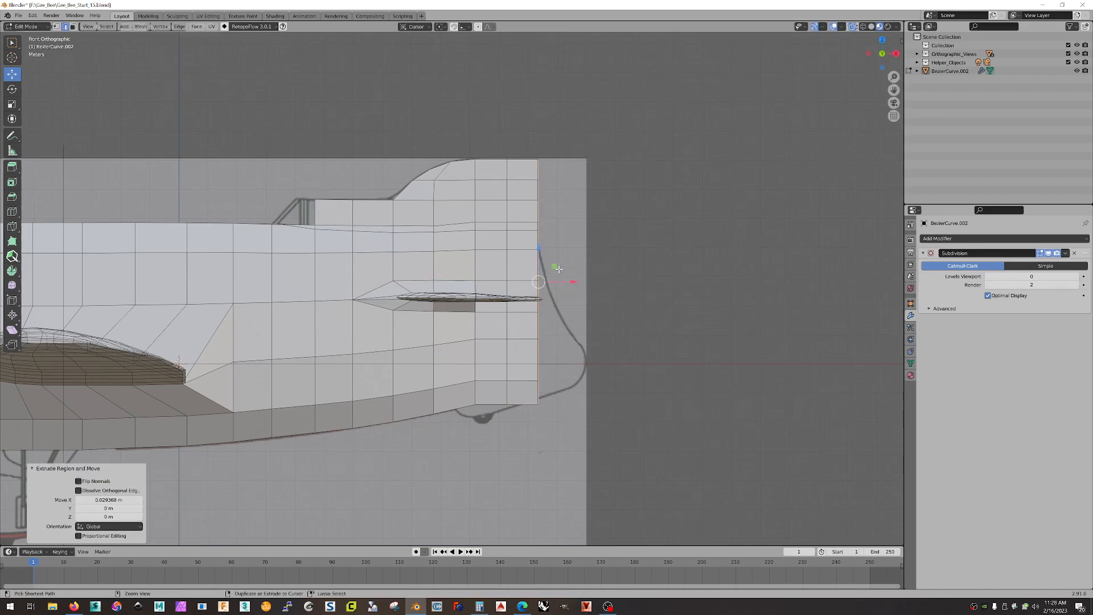
{"action": "key", "text": "ctrl+z"}
- Extrude the rear edge loop twice more along X until the last edges reach the rearmost point of the rudder outline
{"action": "key", "text": "e"}
{"action": "left_click", "coordinate": [559, 268]}
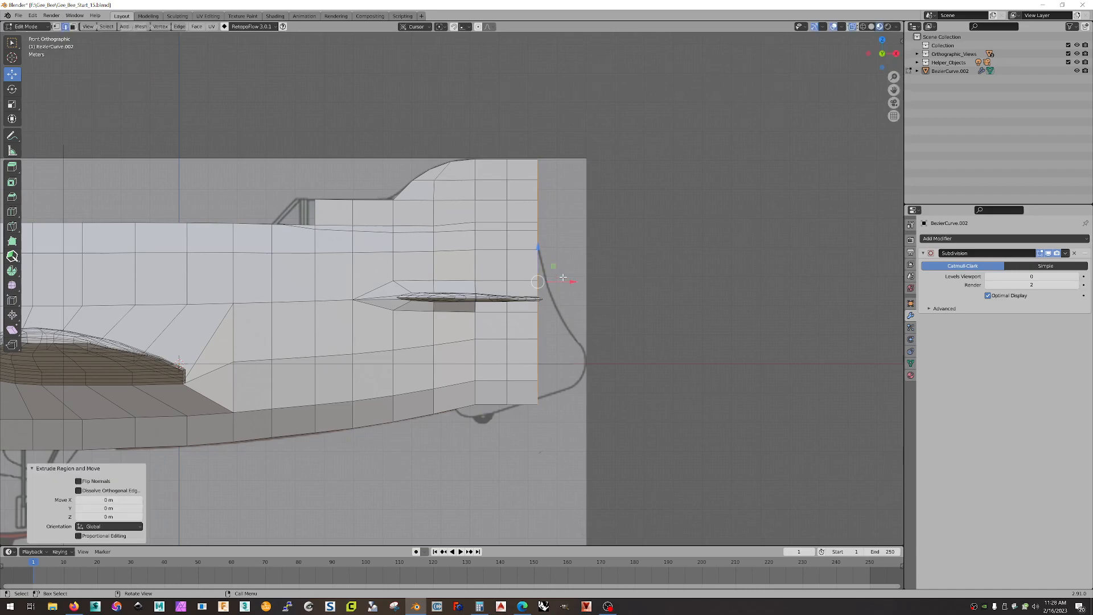
{"action": "left_click_drag", "start_coordinate": [571, 282], "coordinate": [621, 282]}
{"action": "key", "text": "e"}
{"action": "left_click", "coordinate": [595, 283]}
{"action": "middle_click_drag", "start_coordinate": [615, 314], "coordinate": [644, 369]}
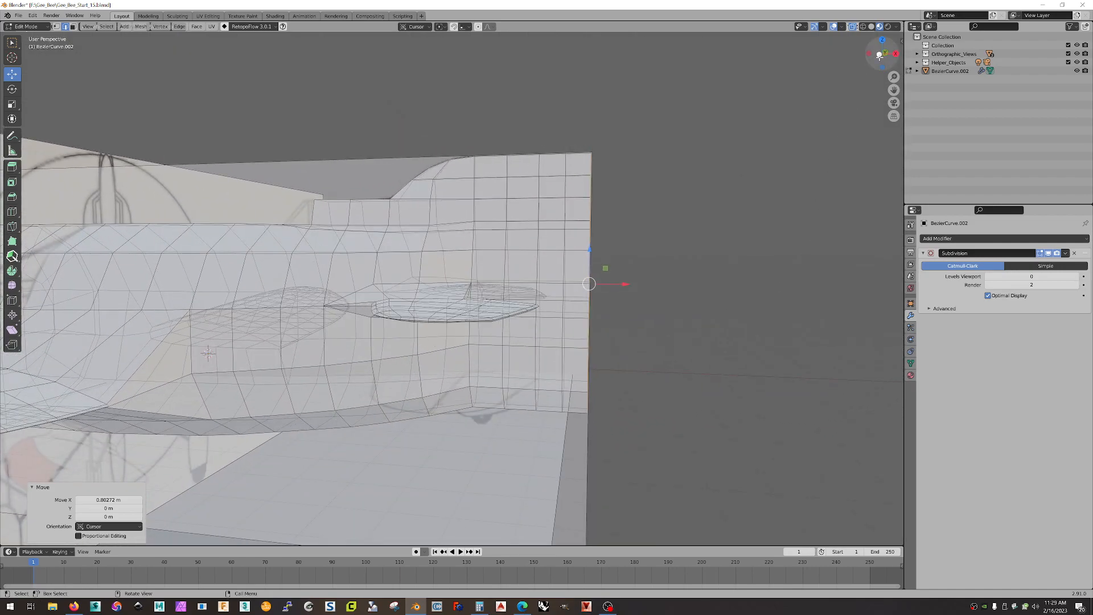
- Set Specular, Roughness, Sheen Tint, Clearcoat Roughness and IOR to 0 in the airplane mesh's material
{"action": "left_click", "coordinate": [882, 55]}
{"action": "scroll", "coordinate": [674, 318], "scroll_direction": "up", "scroll_amount": 1}
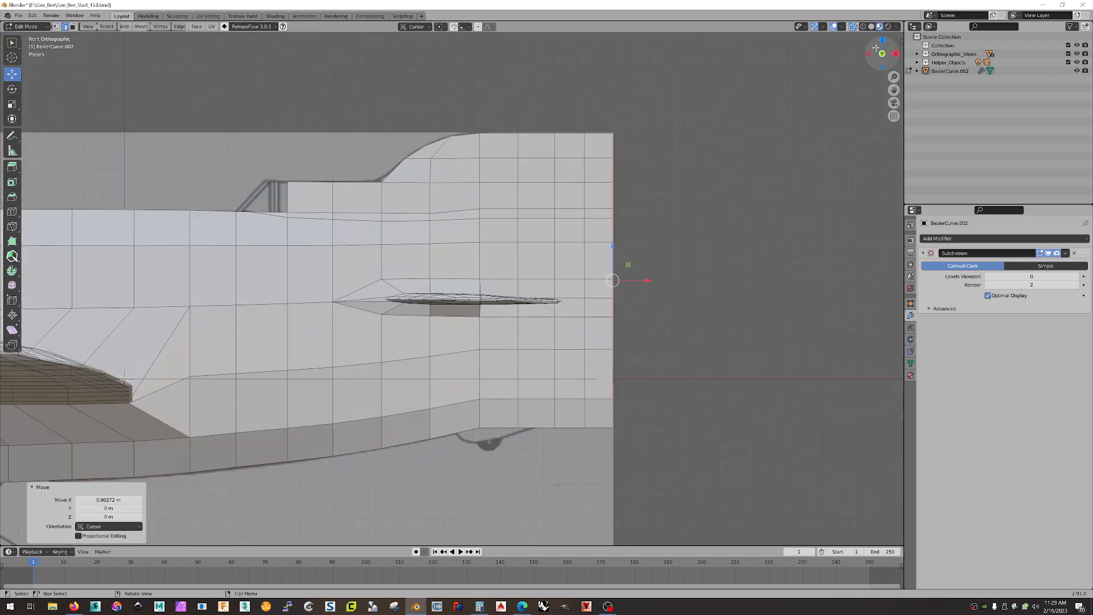
{"action": "scroll", "coordinate": [630, 274], "scroll_direction": "down", "scroll_amount": 2}
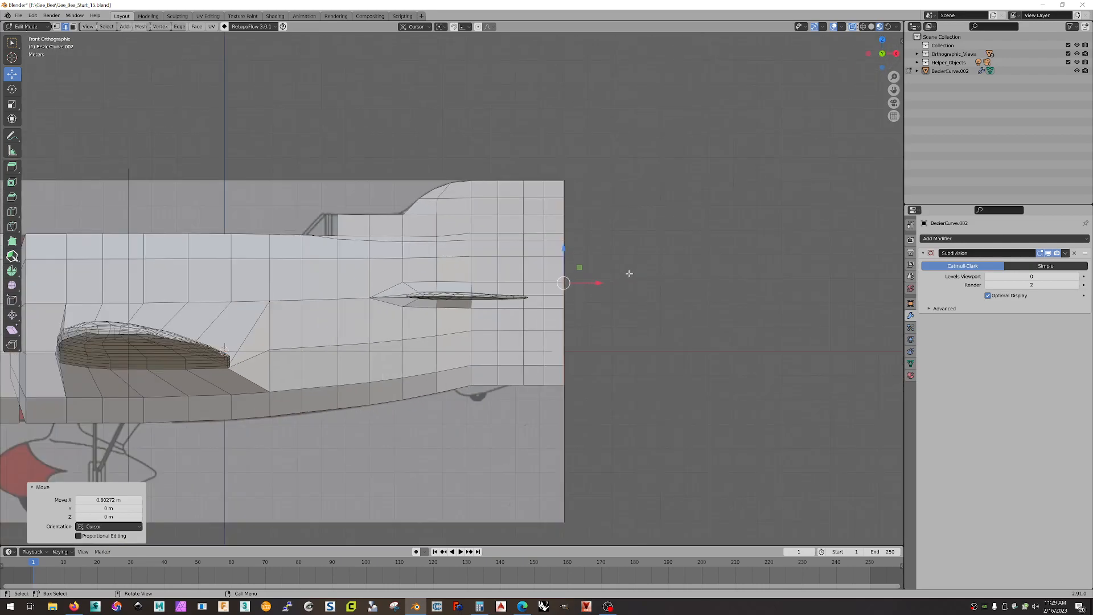
{"action": "middle_click_drag", "start_coordinate": [544, 276], "coordinate": [734, 256], "text": "shift"}
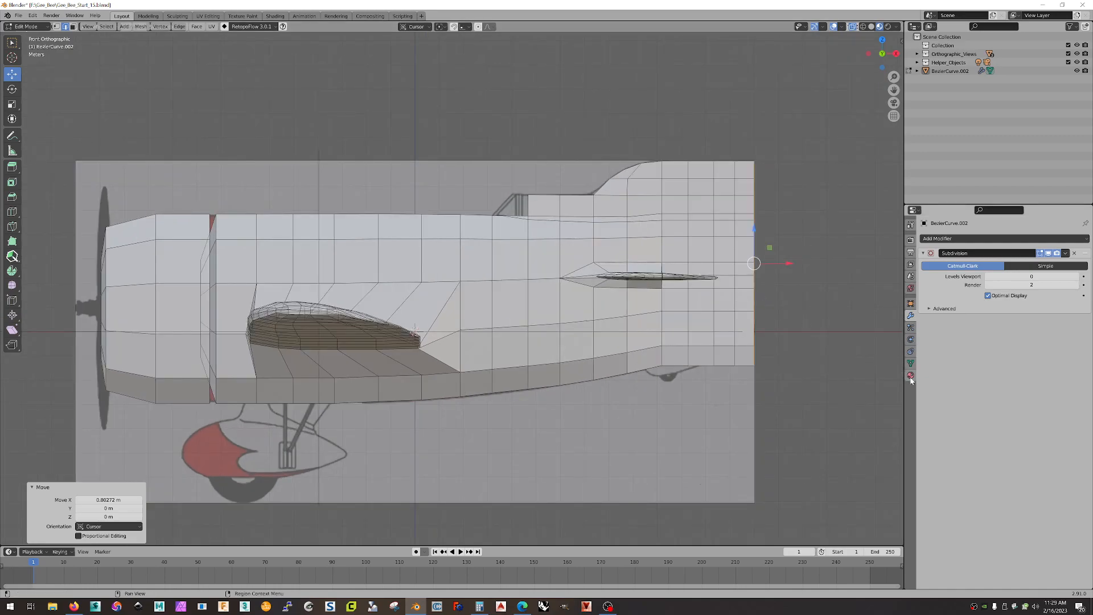
{"action": "left_click", "coordinate": [910, 376]}
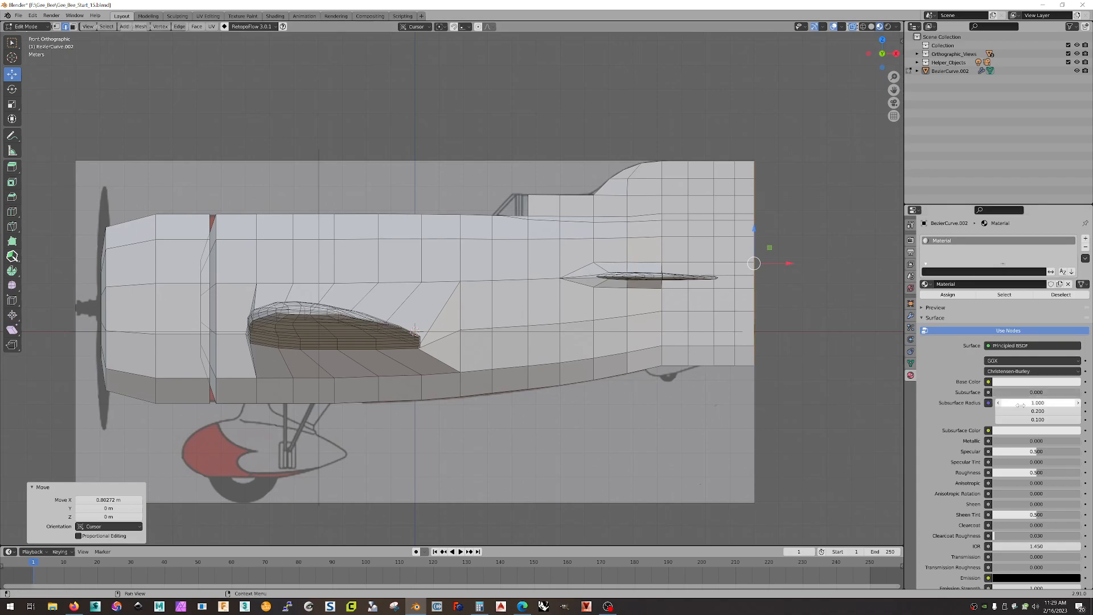
{"action": "scroll", "coordinate": [990, 432], "scroll_direction": "down", "scroll_amount": 4}
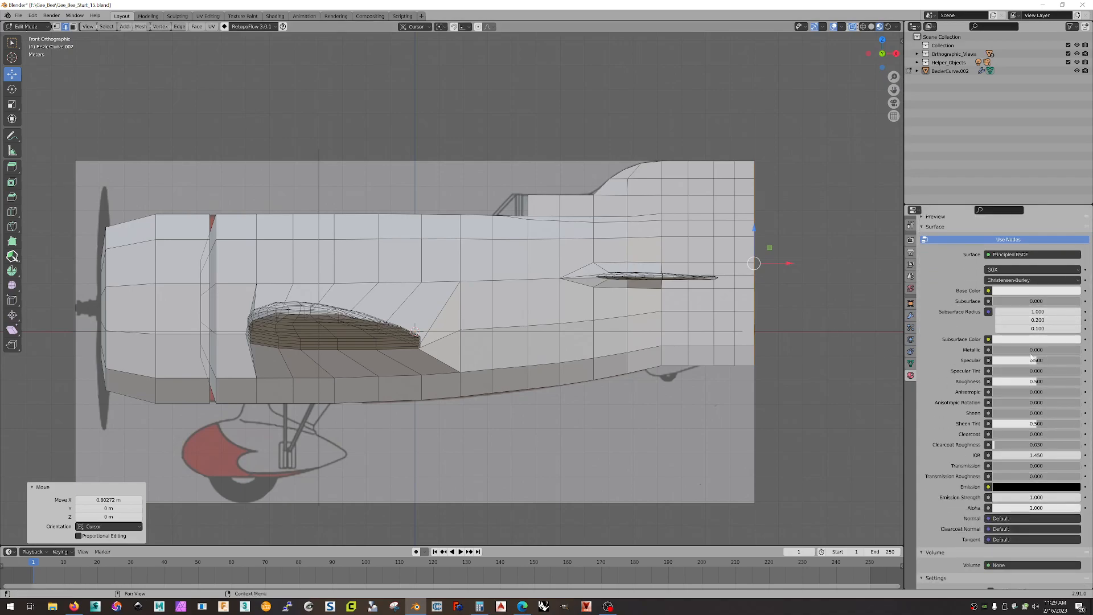
{"action": "key", "text": "BackSpace"}
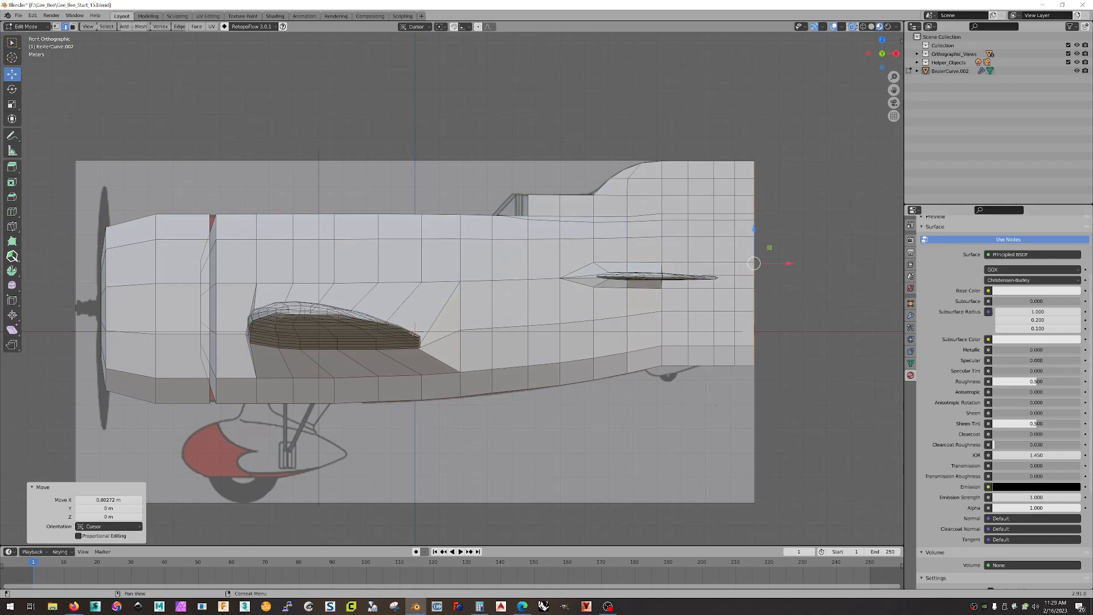
{"action": "left_click_drag", "start_coordinate": [1037, 382], "coordinate": [993, 382]}
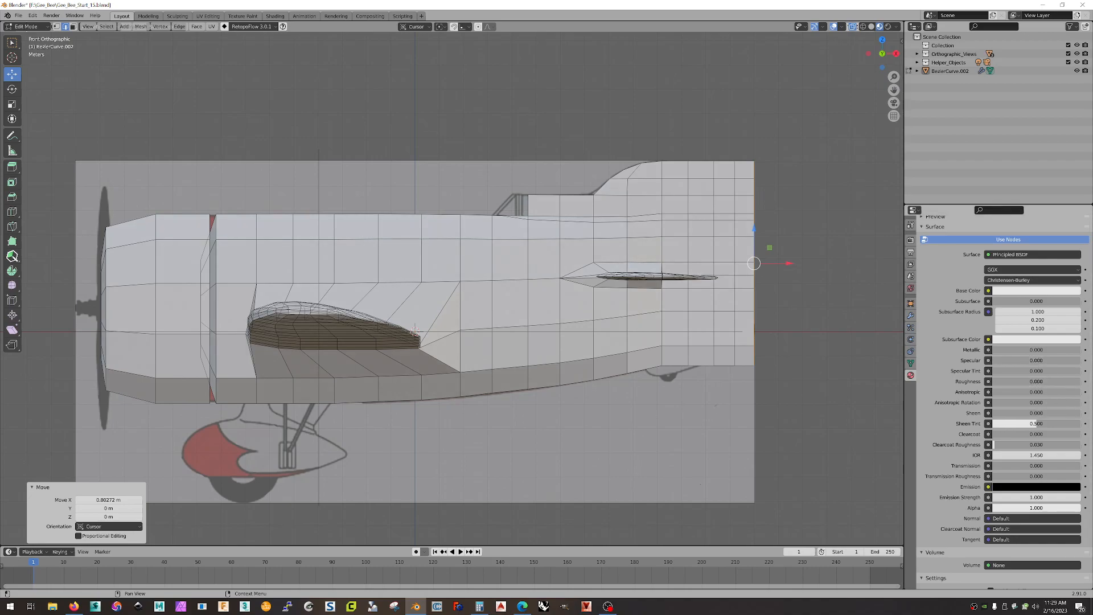
{"action": "left_click_drag", "start_coordinate": [1037, 425], "coordinate": [996, 455]}
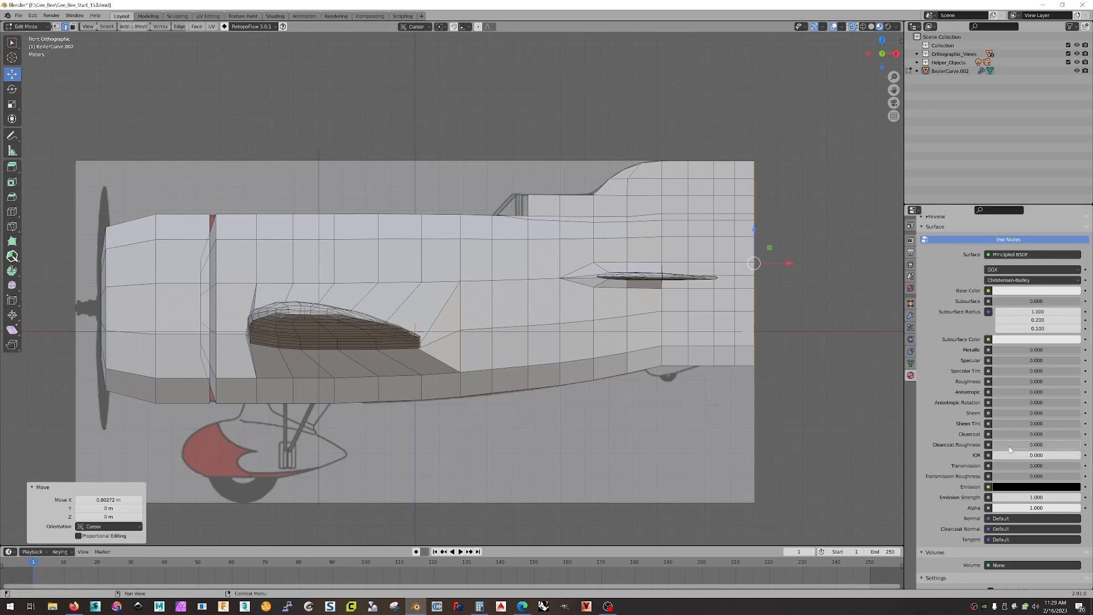
- Set the material's Alpha to 0.2 and its Blend Mode to Alpha Blend
{"action": "left_click", "coordinate": [1005, 507]}
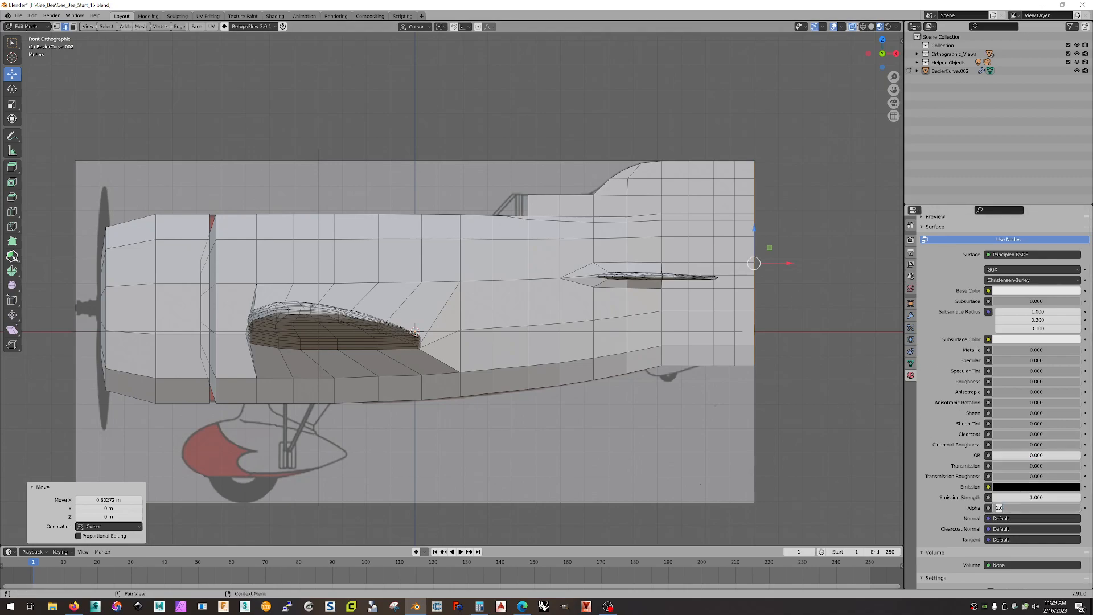
{"action": "type", "text": ".2"}
{"action": "key", "text": "Return"}
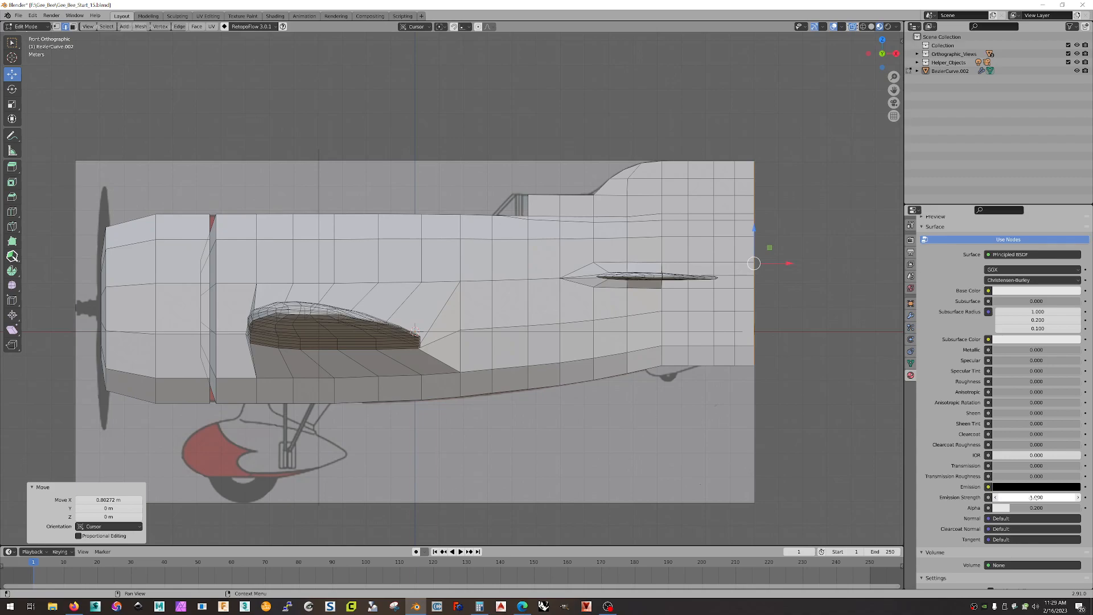
{"action": "scroll", "coordinate": [1025, 474], "scroll_direction": "down", "scroll_amount": 5}
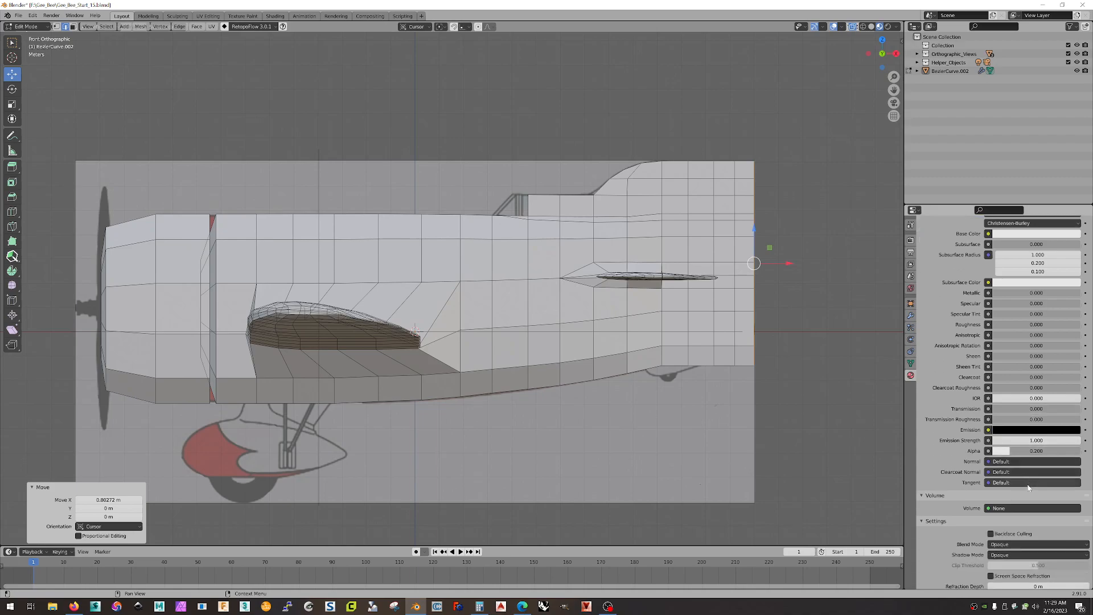
{"action": "left_click", "coordinate": [1024, 497]}
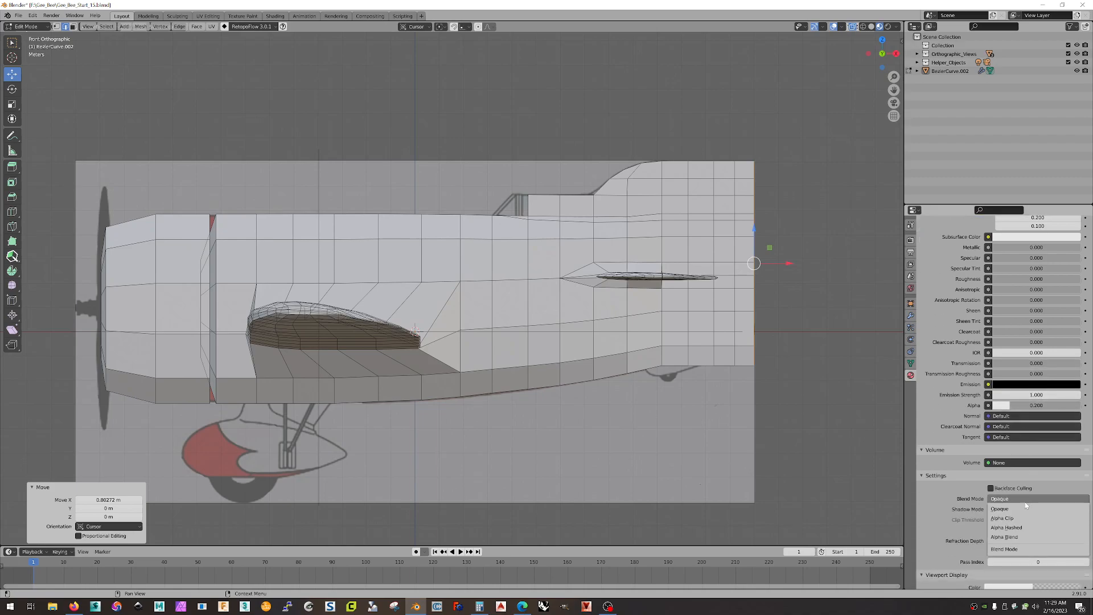
{"action": "left_click", "coordinate": [1018, 539]}
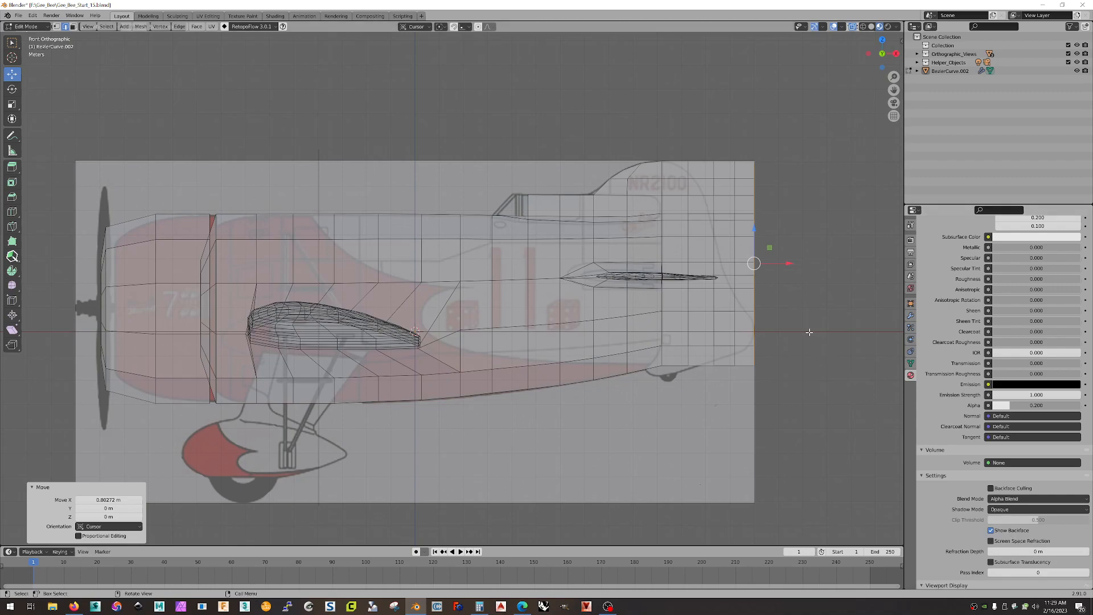
- Compare the extruded tail faces with the rudder outline on the reference drawing through the transparent mesh
{"action": "middle_click_drag", "start_coordinate": [818, 302], "coordinate": [670, 353], "text": "shift"}
{"action": "scroll", "coordinate": [663, 371], "scroll_direction": "up", "scroll_amount": 1}
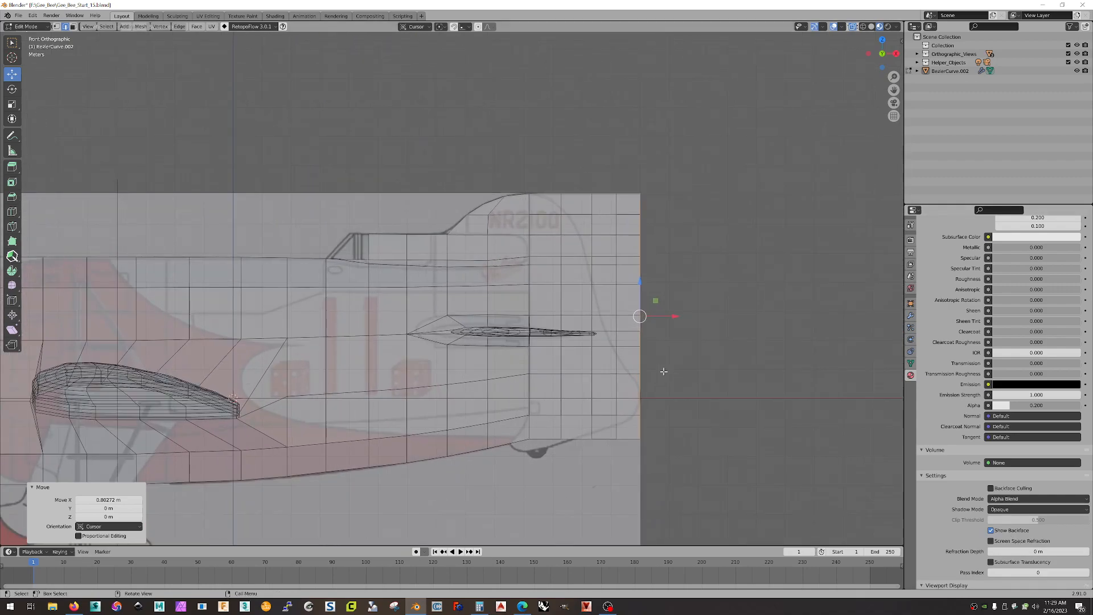
{"action": "scroll", "coordinate": [664, 371], "scroll_direction": "up", "scroll_amount": 2}
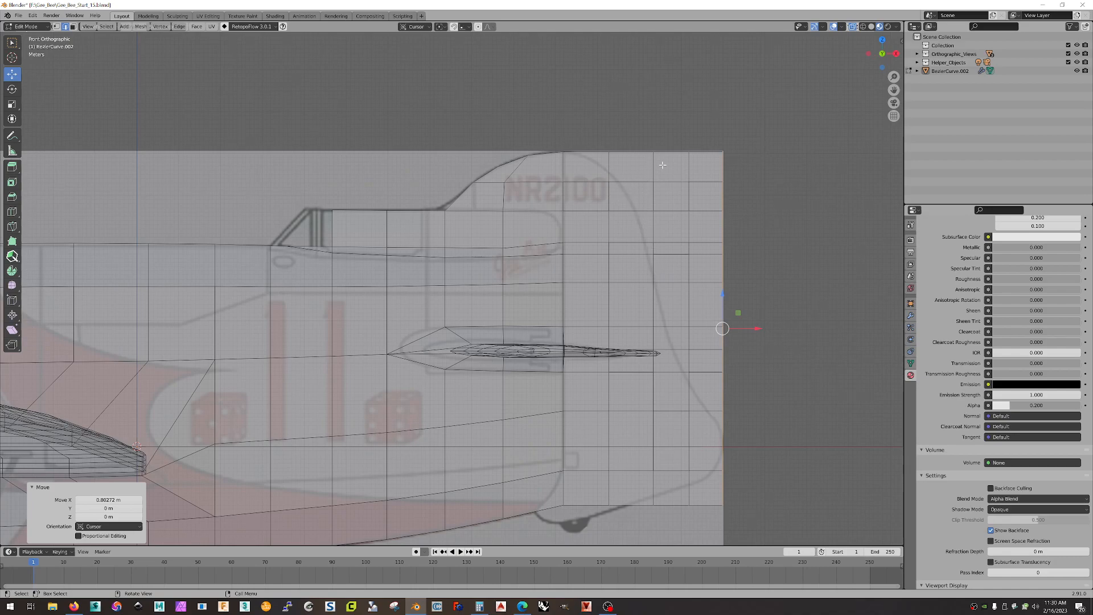
{"action": "left_click", "coordinate": [882, 53]}
{"action": "scroll", "coordinate": [709, 148], "scroll_direction": "down", "scroll_amount": 8}
{"action": "middle_click_drag", "start_coordinate": [649, 195], "coordinate": [849, 208]}
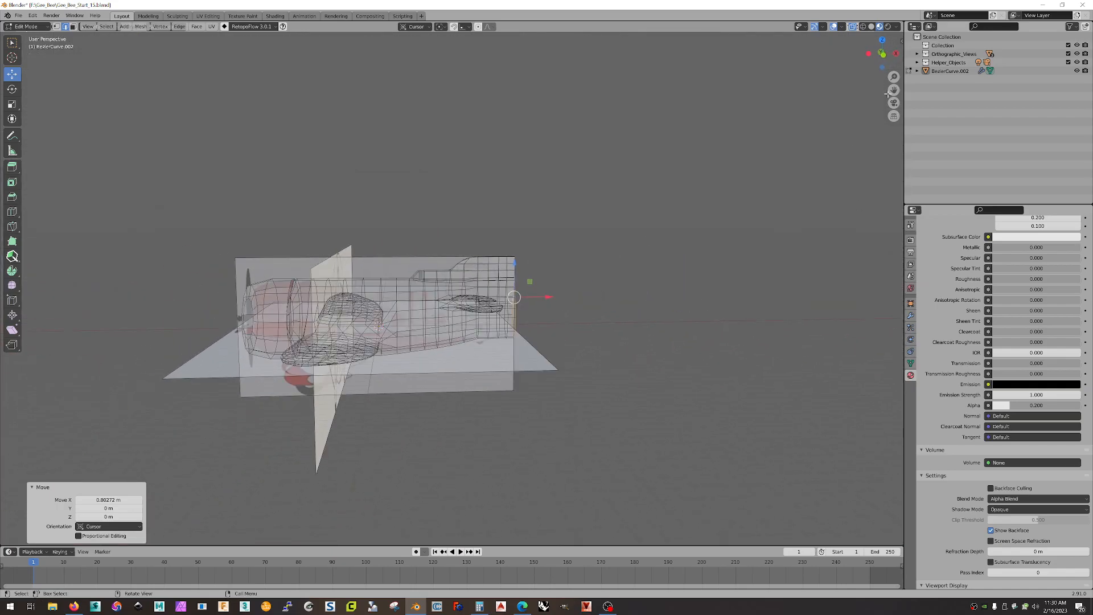
{"action": "left_click", "coordinate": [883, 53]}
{"action": "scroll", "coordinate": [620, 297], "scroll_direction": "up", "scroll_amount": 6}
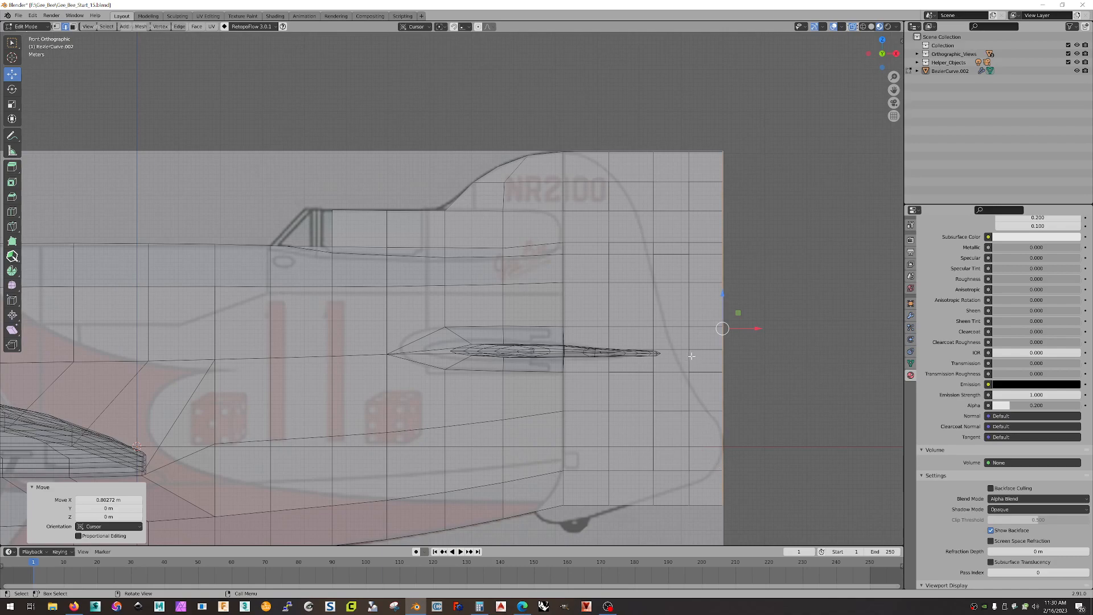
- Select the extruded faces lying outside the rudder outline at its upper rear in face mode and delete them
{"action": "key", "text": "3"}
{"action": "mouse_move", "coordinate": [778, 119]}
{"action": "left_mouse_down"}
{"action": "mouse_move", "coordinate": [691, 176]}
{"action": "mouse_move", "coordinate": [654, 181]}
{"action": "left_mouse_up"}
{"action": "mouse_move", "coordinate": [785, 139]}
{"action": "left_mouse_down", "text": "ctrl"}
{"action": "mouse_move", "coordinate": [690, 207]}
{"action": "mouse_move", "coordinate": [647, 211]}
{"action": "left_mouse_up", "text": "ctrl"}
{"action": "left_click_drag", "start_coordinate": [782, 160], "coordinate": [649, 218]}
{"action": "middle_click_drag", "start_coordinate": [788, 173], "coordinate": [832, 88], "text": "shift"}
{"action": "left_click_drag", "start_coordinate": [829, 97], "coordinate": [696, 167]}
{"action": "left_click_drag", "start_coordinate": [805, 145], "coordinate": [730, 194], "text": "shift"}
{"action": "left_click_drag", "start_coordinate": [786, 142], "coordinate": [695, 191], "text": "shift"}
{"action": "left_click_drag", "start_coordinate": [821, 161], "coordinate": [726, 239], "text": "shift"}
{"action": "left_click_drag", "start_coordinate": [811, 205], "coordinate": [733, 262], "text": "shift"}
{"action": "left_click_drag", "start_coordinate": [812, 225], "coordinate": [752, 281], "text": "shift"}
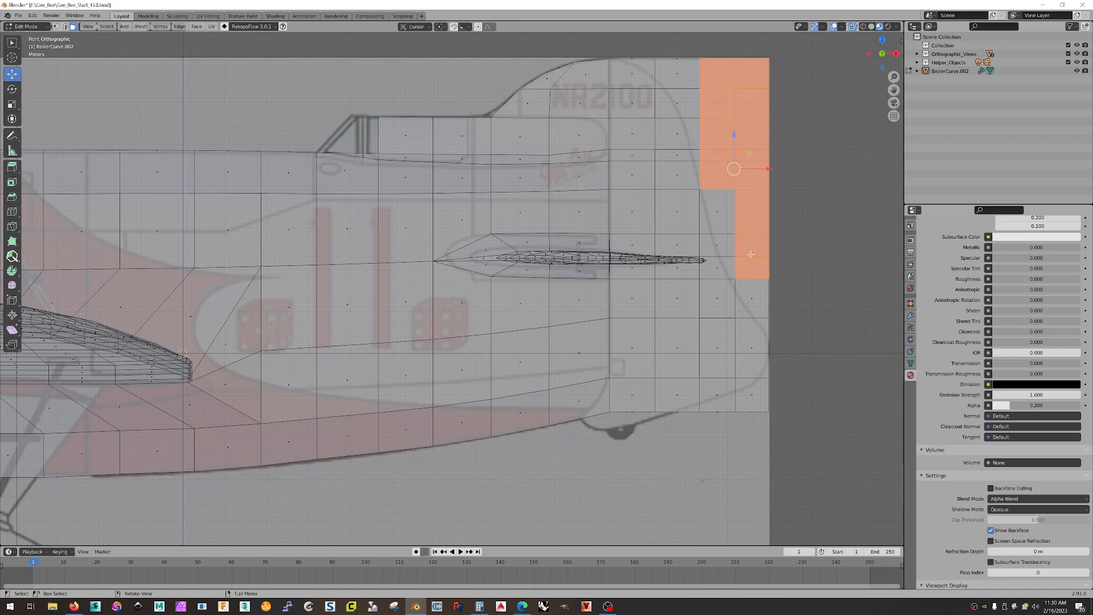
{"action": "key", "text": "x"}
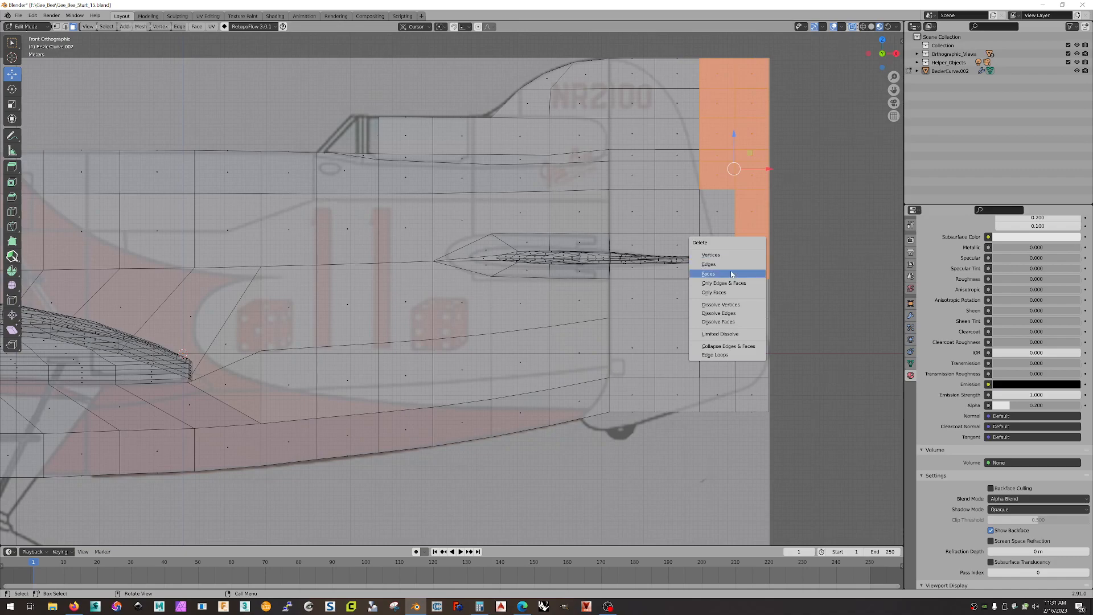
{"action": "left_click", "coordinate": [732, 272]}
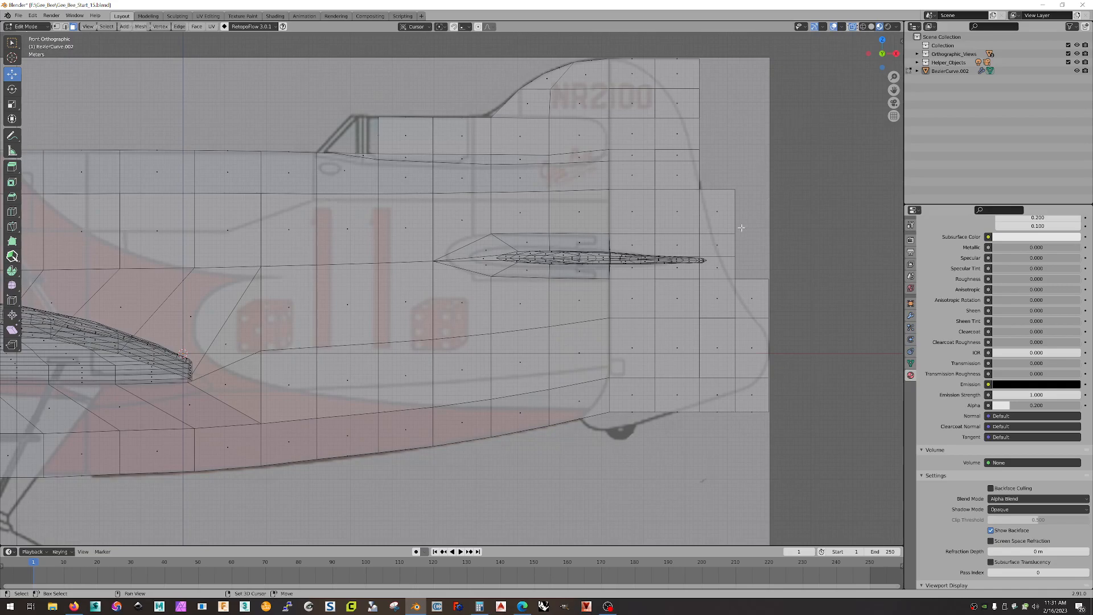
- Select the two rearmost vertex columns on the rudder's top edge and move them -0.82626 m along X
{"action": "middle_click_drag", "start_coordinate": [750, 215], "coordinate": [630, 359], "text": "shift"}
{"action": "scroll", "coordinate": [572, 284], "scroll_direction": "up", "scroll_amount": 3}
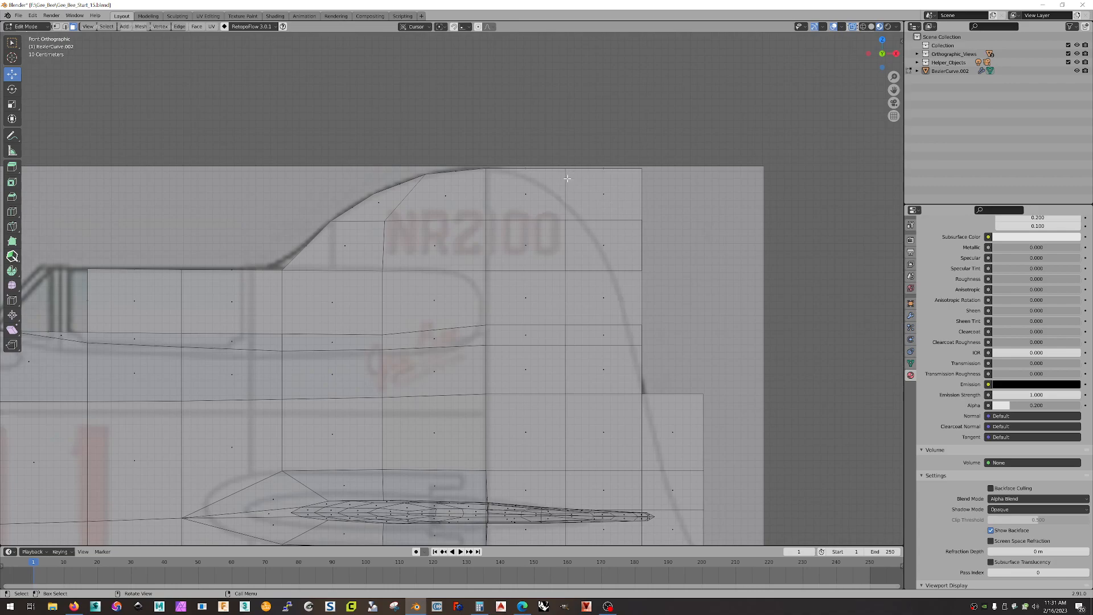
{"action": "key", "text": "1"}
{"action": "left_click", "coordinate": [565, 168]}
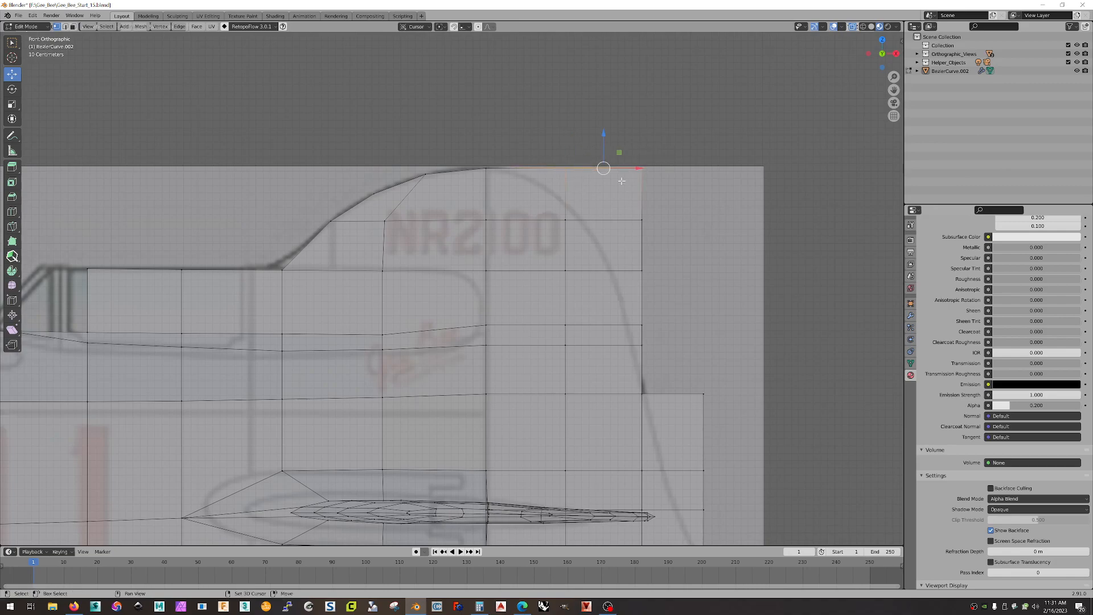
{"action": "left_click_drag", "start_coordinate": [604, 168], "coordinate": [575, 173]}
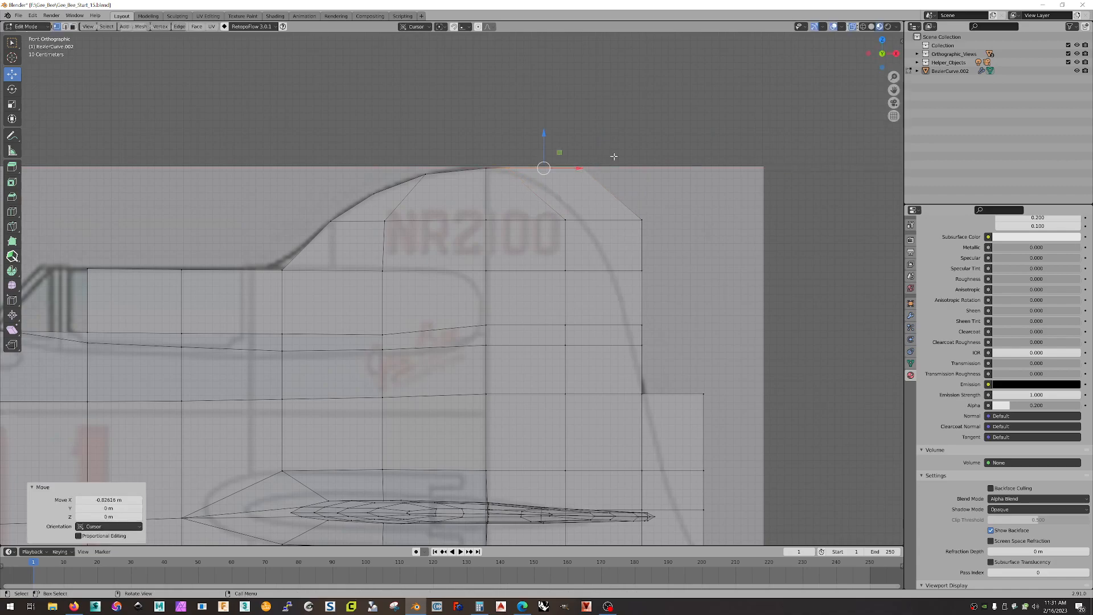
- Select the rudder's inner vertex column, move it -0.38194 m along X, and rotate it -2.33° about Y
{"action": "left_click_drag", "start_coordinate": [486, 140], "coordinate": [529, 312]}
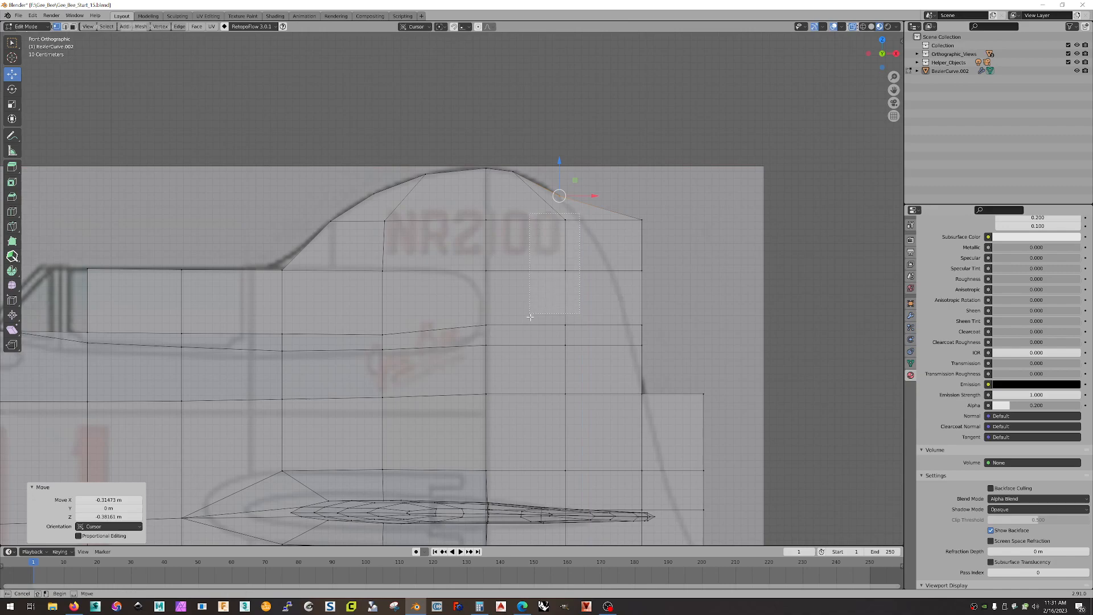
{"action": "left_click_drag", "start_coordinate": [532, 461], "coordinate": [532, 483]}
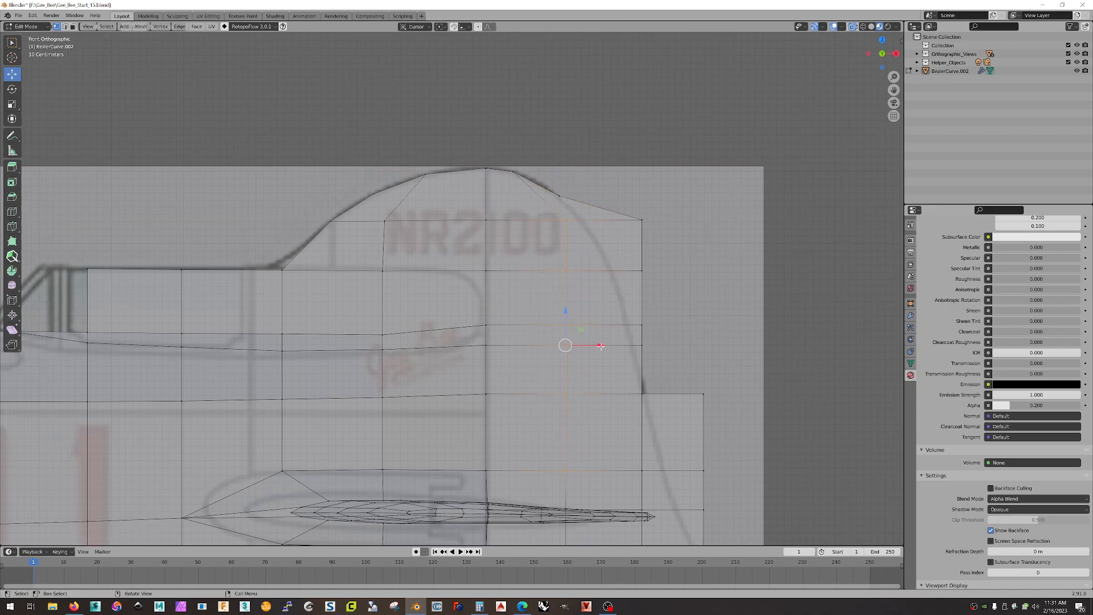
{"action": "left_click_drag", "start_coordinate": [601, 345], "coordinate": [573, 351]}
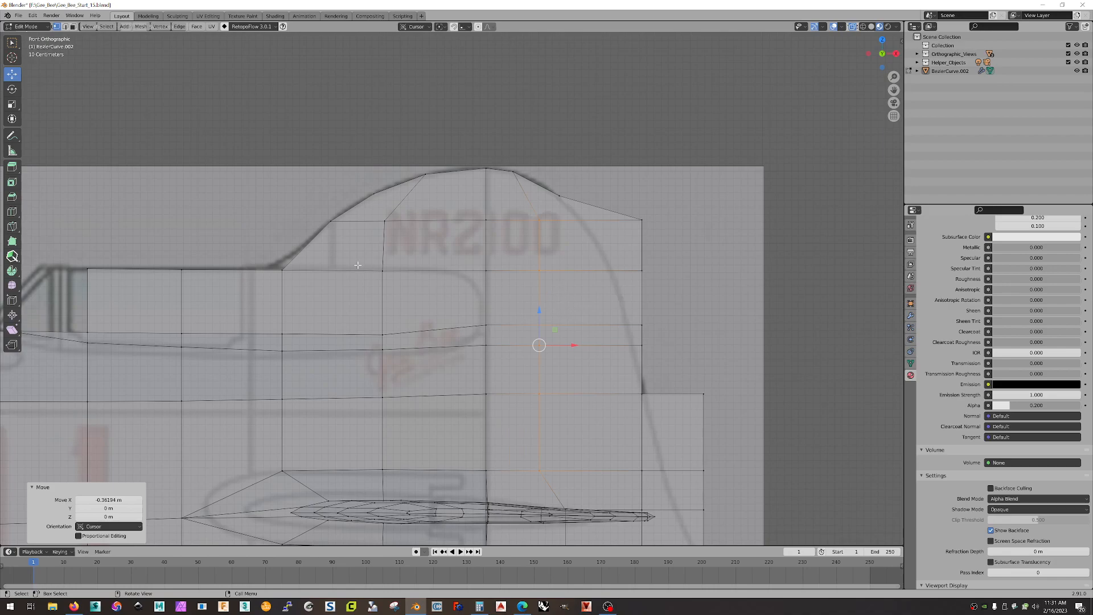
{"action": "key", "text": "r"}
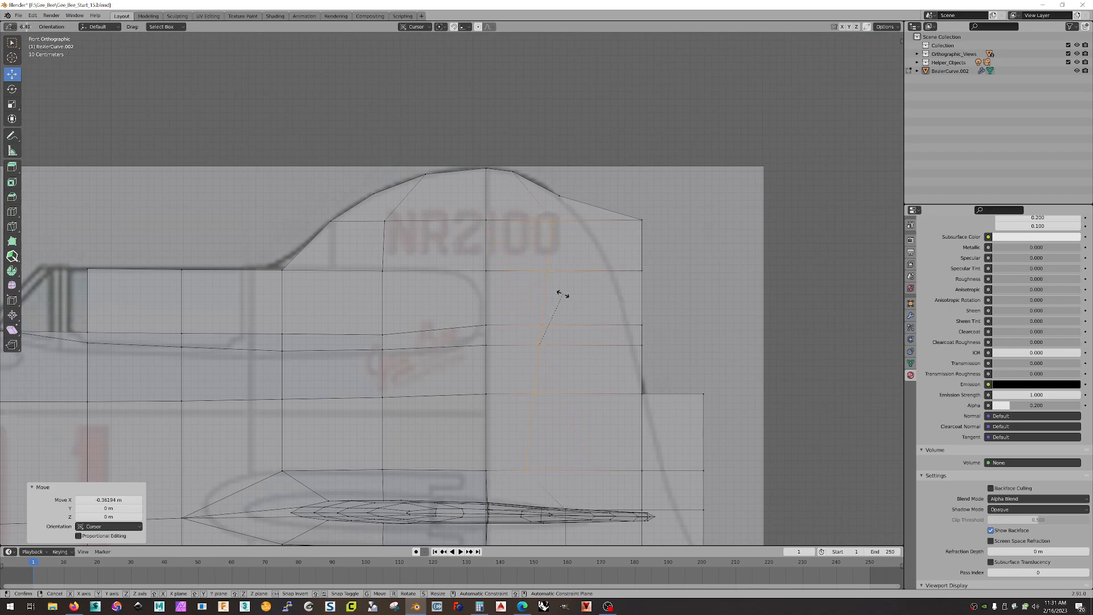
{"action": "key", "text": "y"}
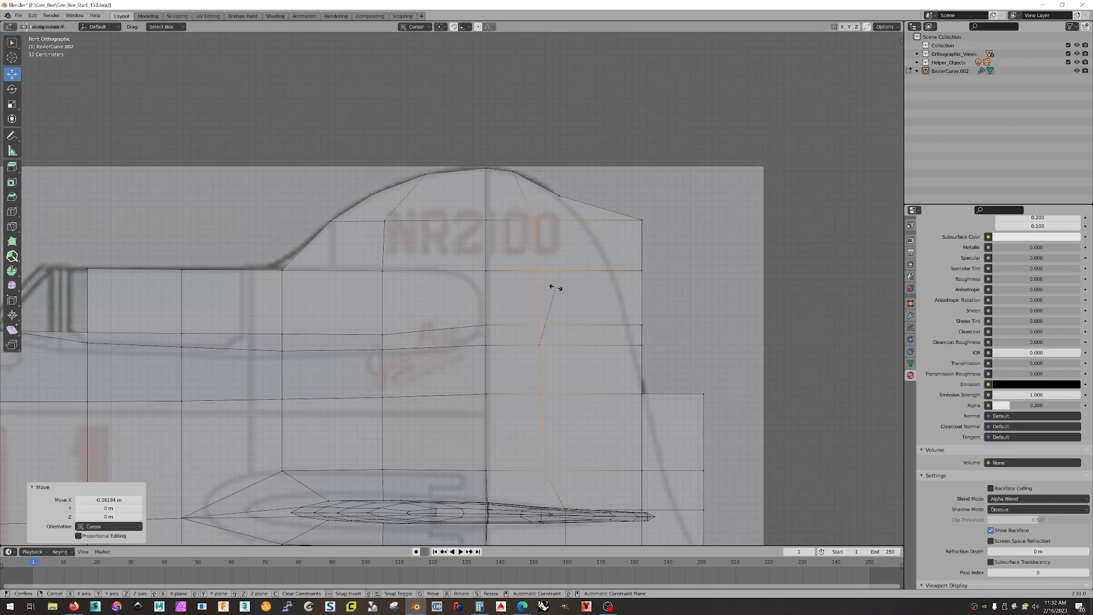
{"action": "left_click", "coordinate": [556, 287]}
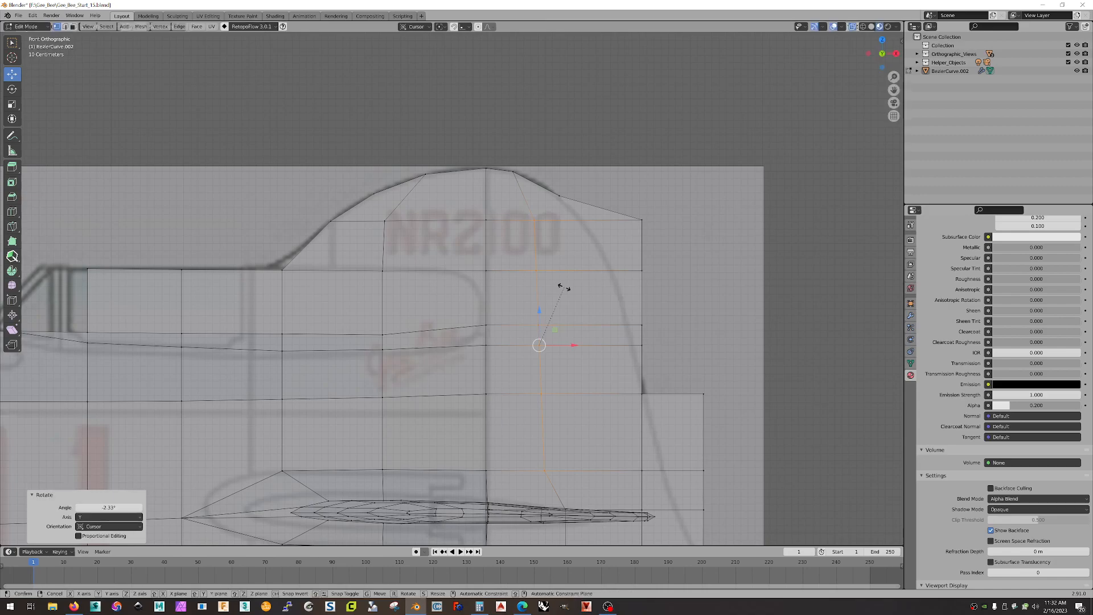
- Try rotating the rudder's inner vertex column about the X axis, and undo that rotation
{"action": "key", "text": "r"}
{"action": "key", "text": "x"}
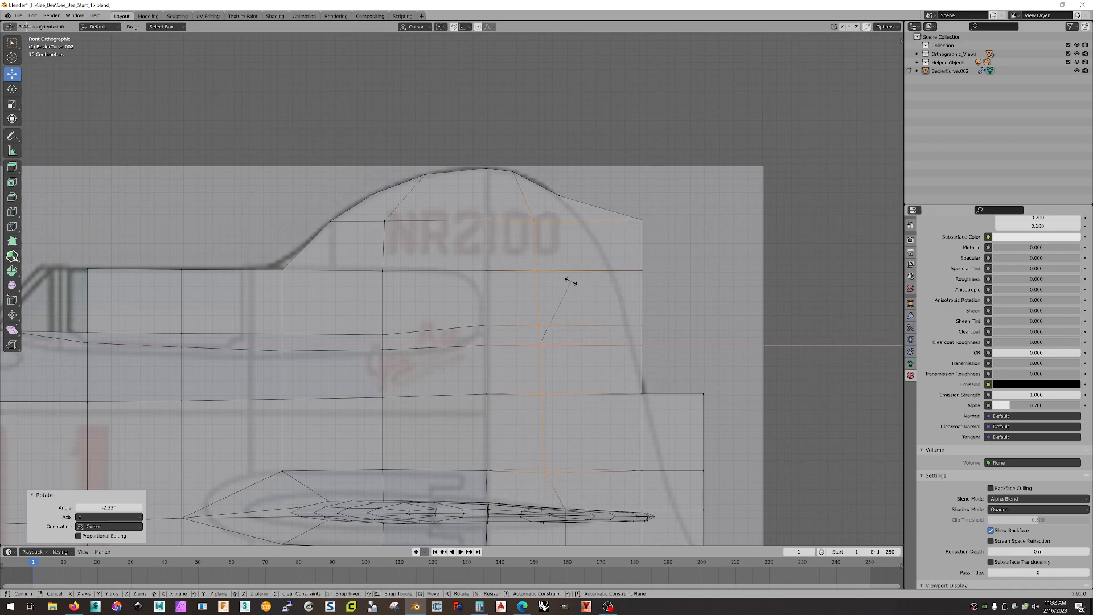
{"action": "left_click", "coordinate": [565, 283]}
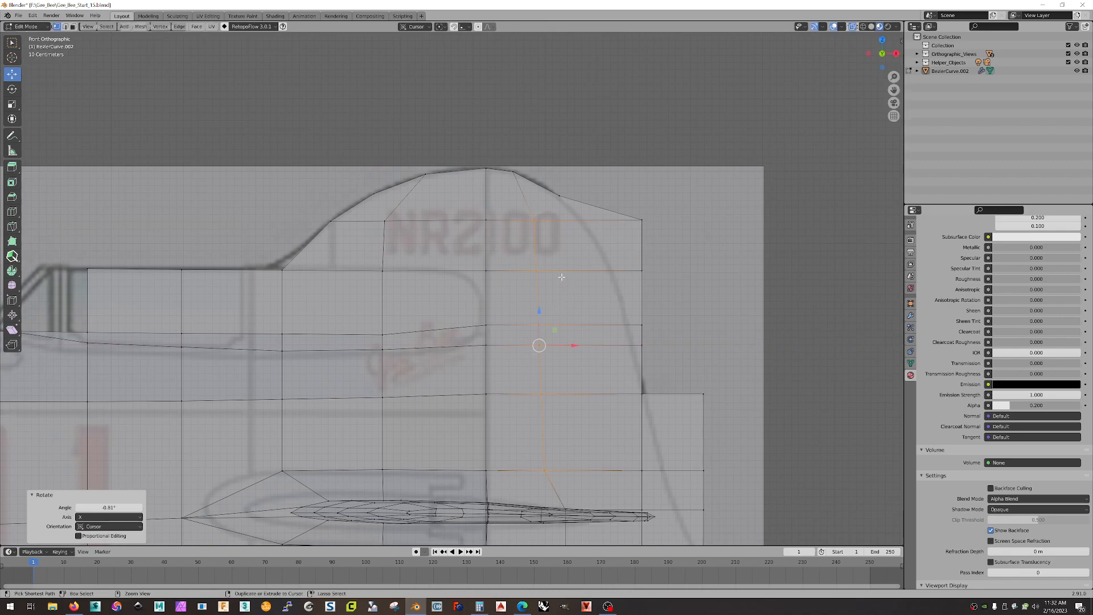
{"action": "key", "text": "ctrl+z"}
- Scale the inner vertex column along X so it slants in a straight line from the rudder's top edge down to the stabilizer
{"action": "left_click", "coordinate": [12, 104]}
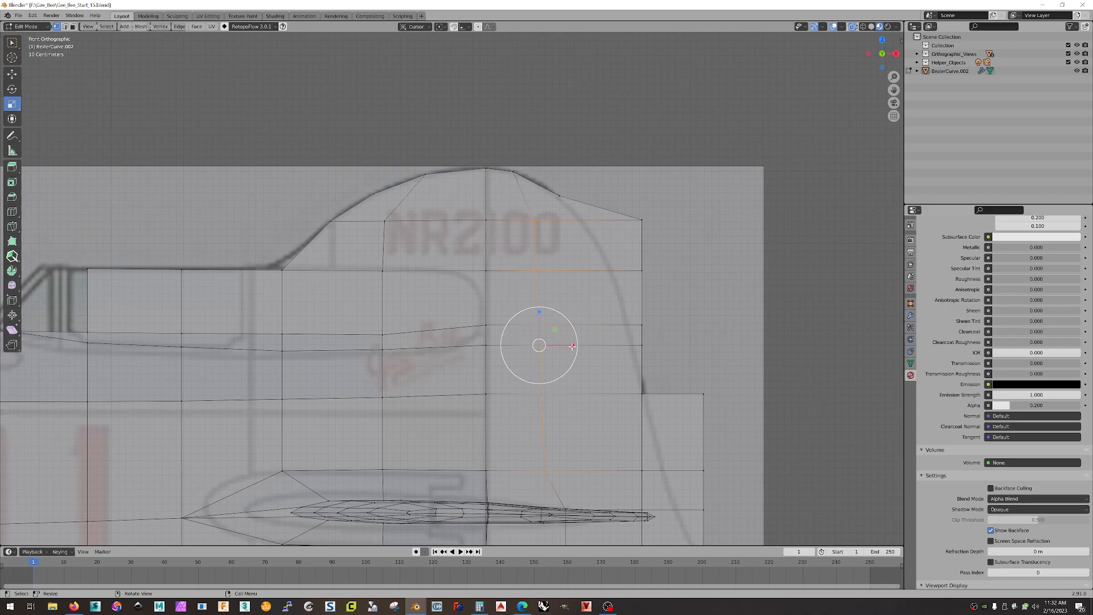
{"action": "left_click_drag", "start_coordinate": [572, 344], "coordinate": [409, 227]}
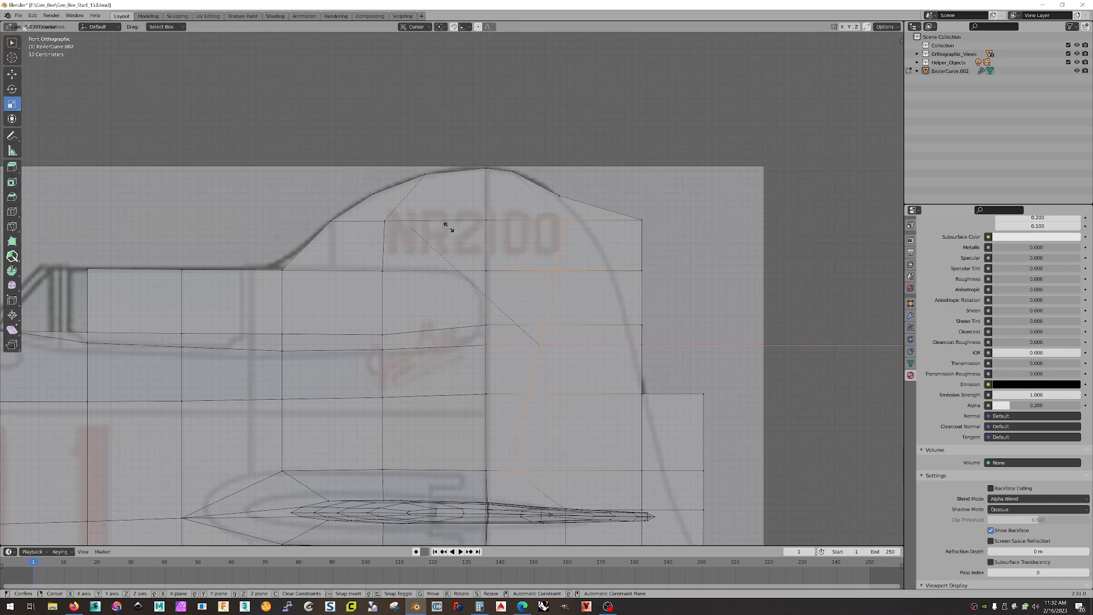
{"action": "left_click_drag", "start_coordinate": [259, 251], "coordinate": [498, 252]}
{"action": "left_click_drag", "start_coordinate": [568, 326], "coordinate": [654, 363]}
{"action": "left_click", "coordinate": [610, 287]}
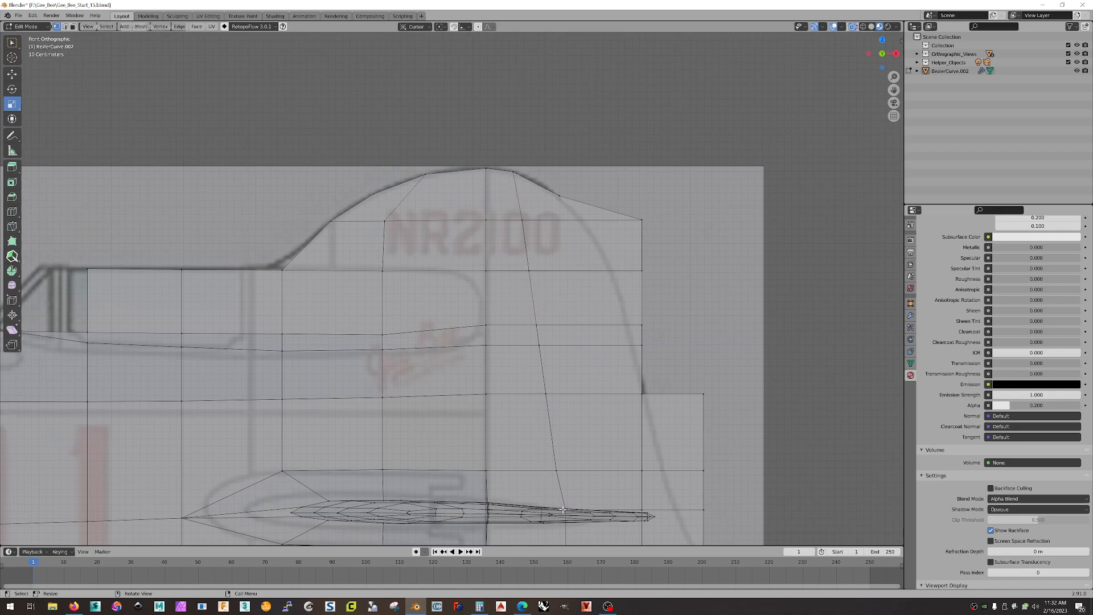
- Move the rudder's upper rear corner vertices and the ones directly below them forward onto the drawn outline
{"action": "left_click", "coordinate": [658, 199]}
{"action": "left_click", "coordinate": [11, 74]}
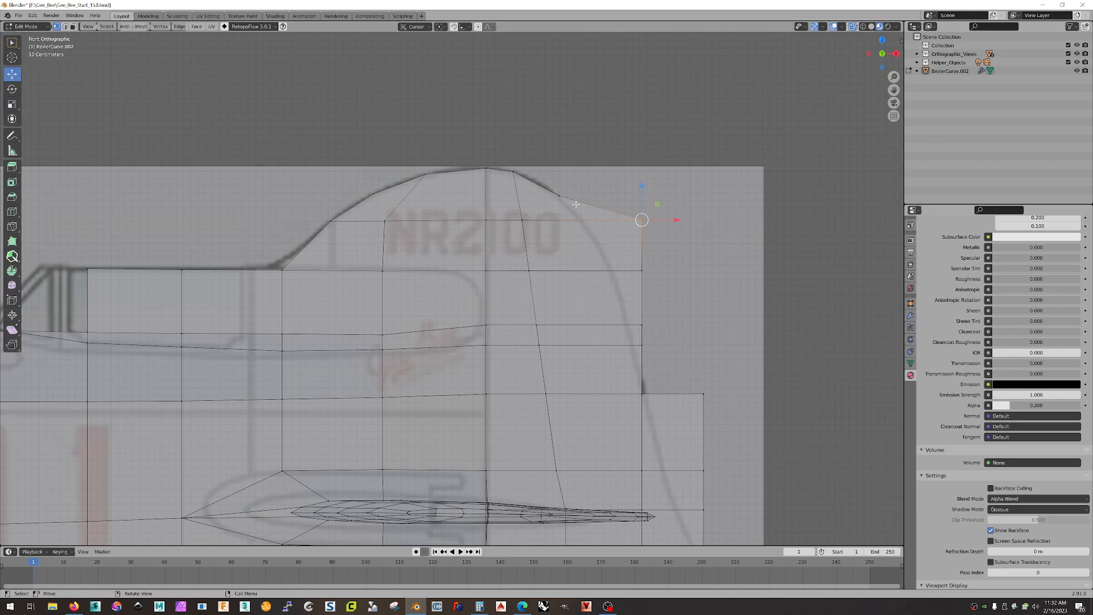
{"action": "left_click_drag", "start_coordinate": [657, 204], "coordinate": [592, 207]}
{"action": "left_click", "coordinate": [642, 271]}
{"action": "left_click_drag", "start_coordinate": [671, 270], "coordinate": [644, 271]}
- Refine the upper rear corner vertices and the top-edge vertices ahead of them to follow the rudder's curved outline
{"action": "left_click_drag", "start_coordinate": [606, 193], "coordinate": [560, 233]}
{"action": "key", "text": "g"}
{"action": "key", "text": "x"}
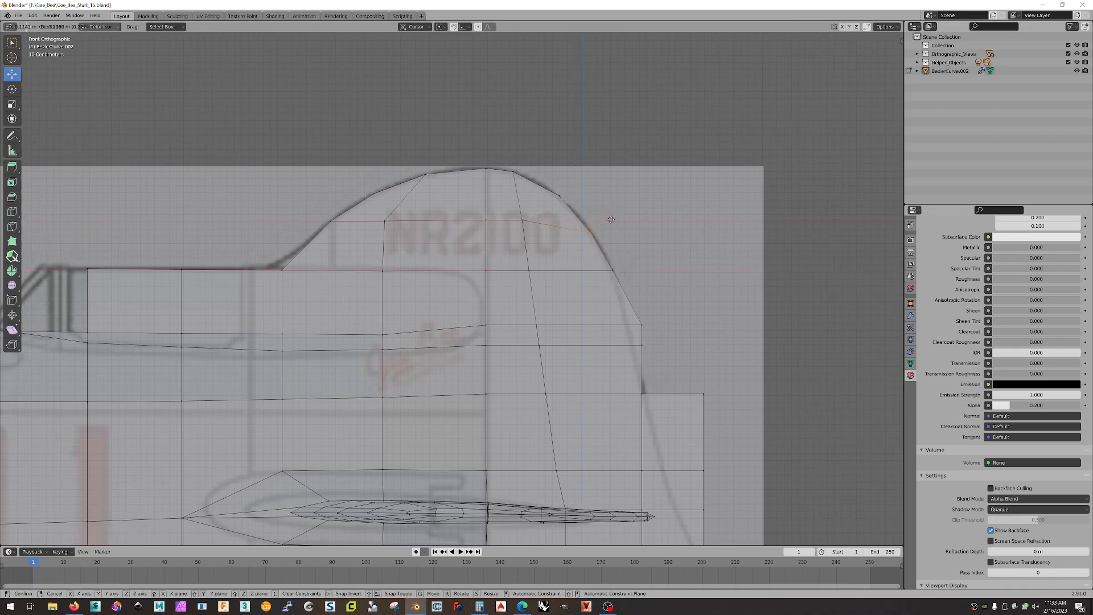
{"action": "left_click", "coordinate": [610, 219]}
{"action": "left_click", "coordinate": [558, 196]}
{"action": "left_click_drag", "start_coordinate": [576, 181], "coordinate": [540, 161]}
{"action": "left_click", "coordinate": [514, 170]}
- Select the inner vertex column below the rudder's top edge, scale it to 0.840 along X, and move it 0.047203 m along X
{"action": "left_click_drag", "start_coordinate": [549, 339], "coordinate": [580, 473]}
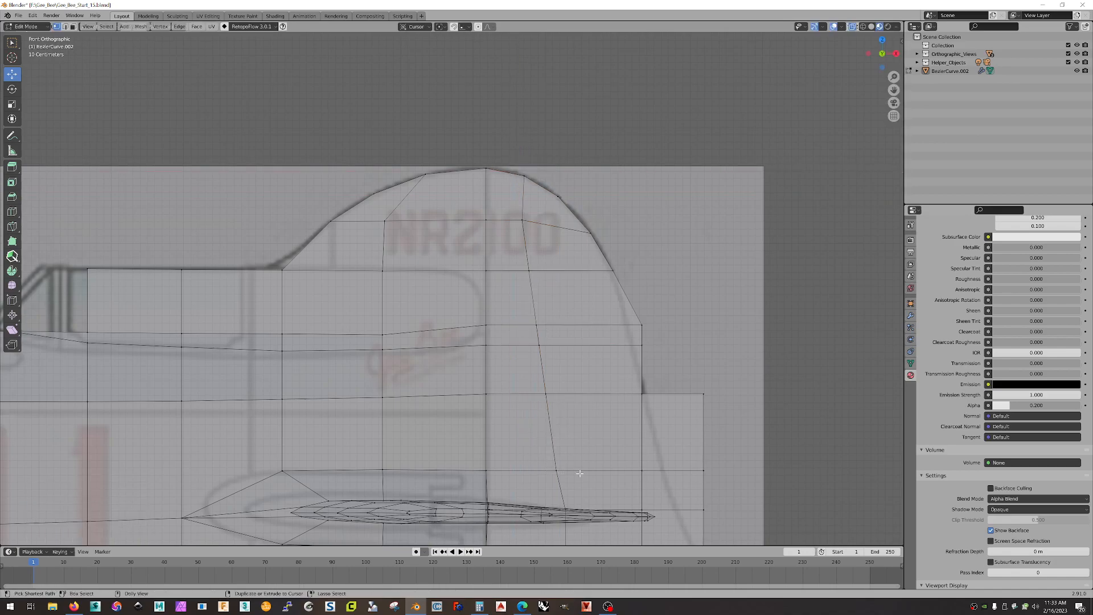
{"action": "left_click_drag", "start_coordinate": [517, 218], "coordinate": [549, 400]}
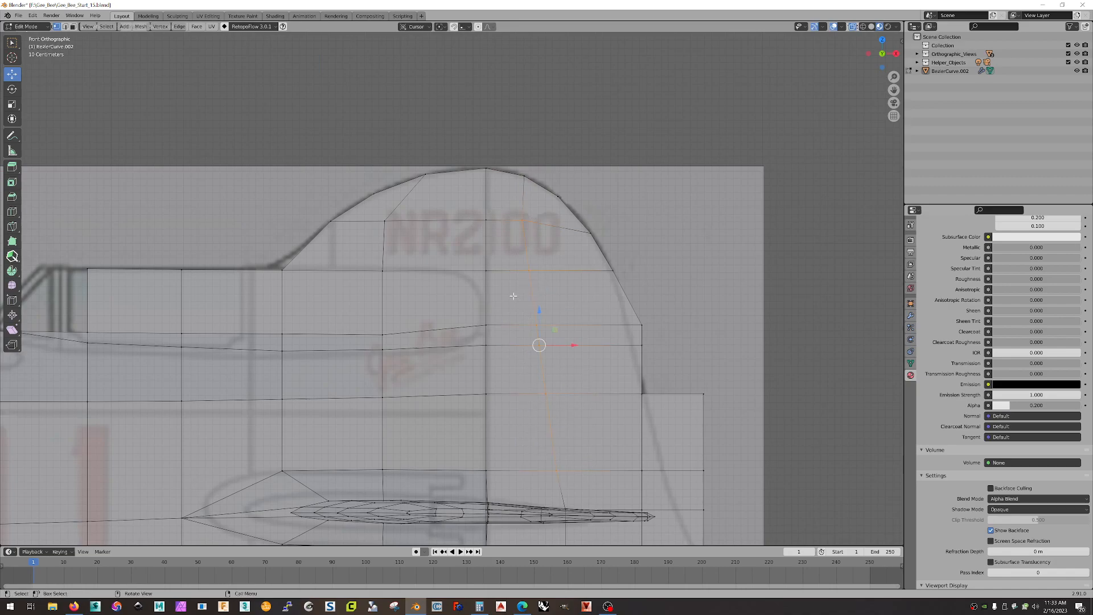
{"action": "left_click", "coordinate": [12, 105]}
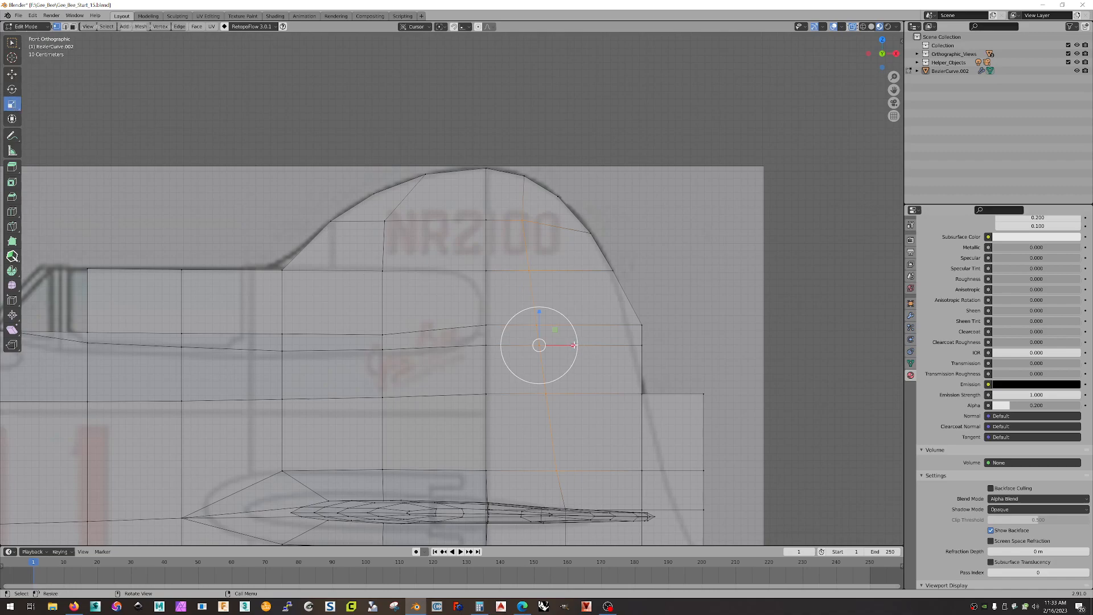
{"action": "left_click_drag", "start_coordinate": [572, 345], "coordinate": [568, 345]}
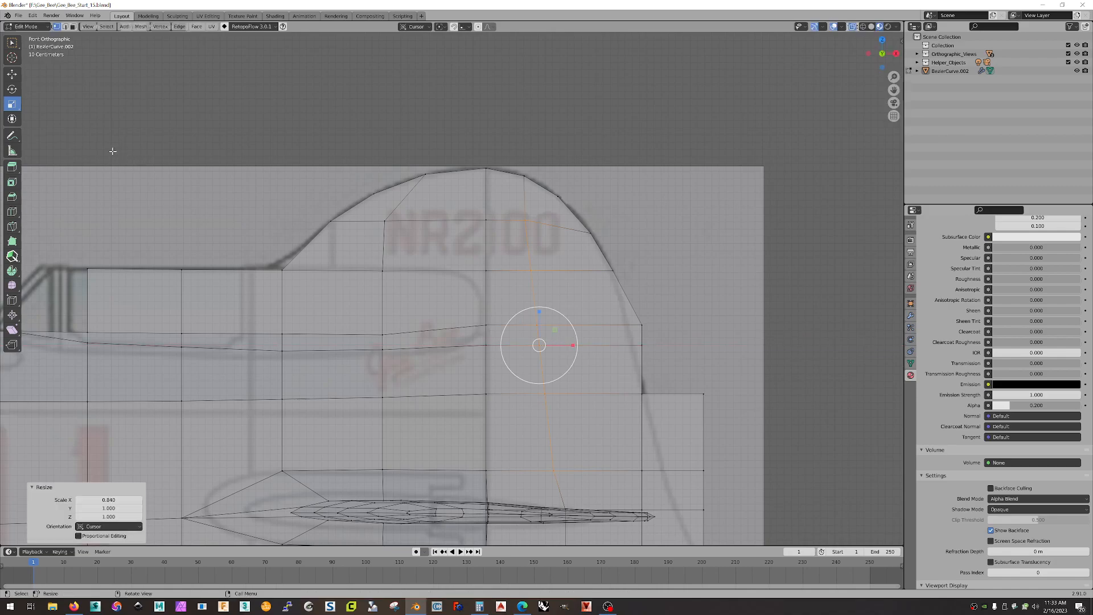
{"action": "left_click", "coordinate": [12, 74]}
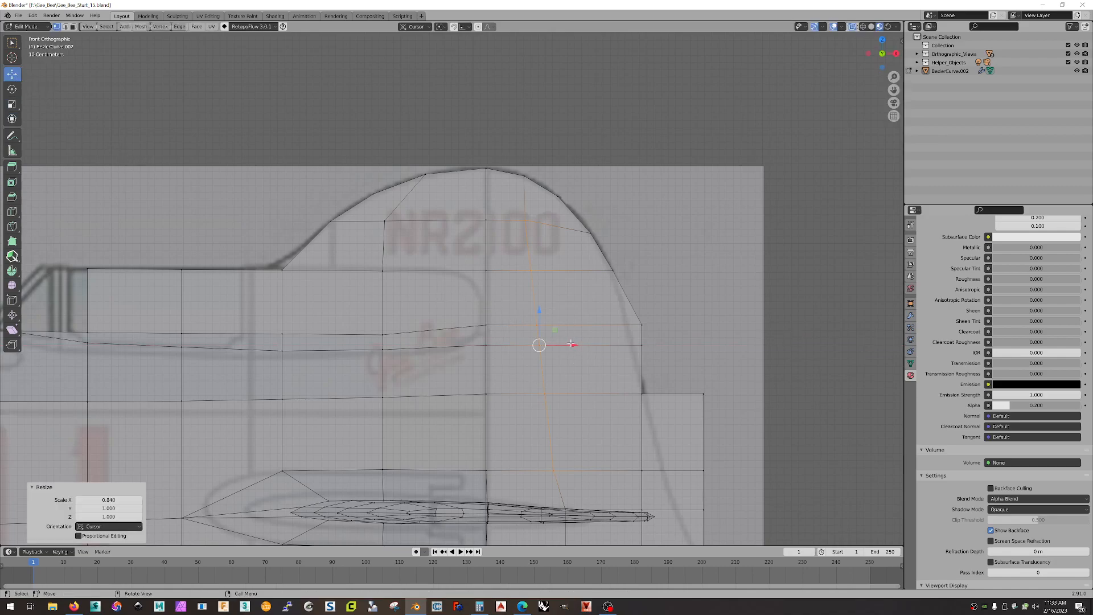
{"action": "left_click_drag", "start_coordinate": [571, 344], "coordinate": [580, 345]}
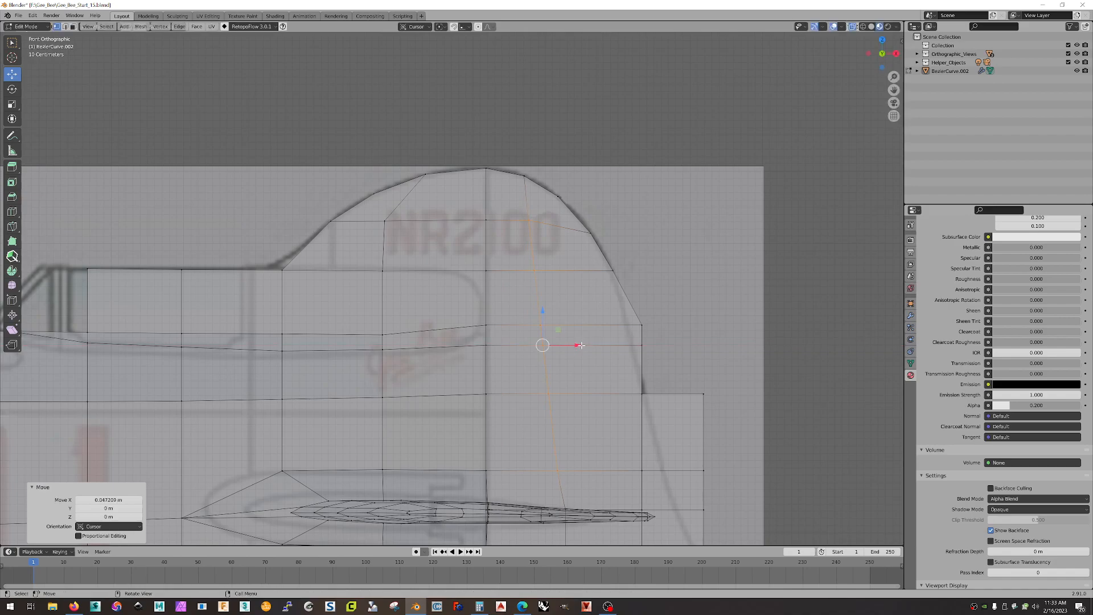
{"action": "left_click", "coordinate": [680, 274]}
- Move the protruding rear-edge vertices below the upper curve inward and slightly up onto the rudder outline
{"action": "scroll", "coordinate": [689, 286], "scroll_direction": "down", "scroll_amount": 3}
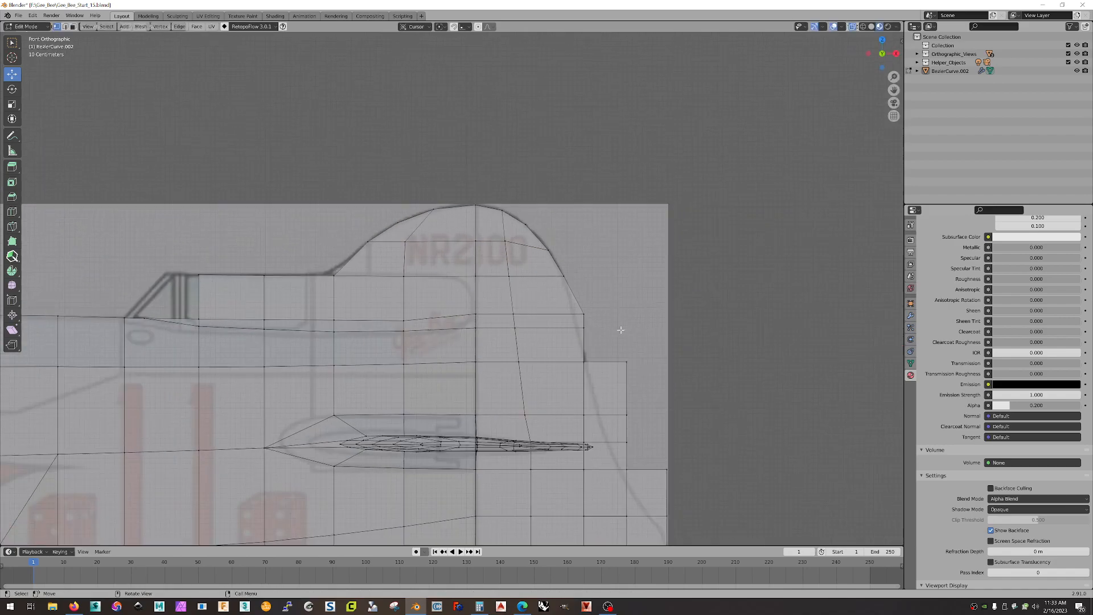
{"action": "scroll", "coordinate": [621, 329], "scroll_direction": "up", "scroll_amount": 3}
{"action": "left_click", "coordinate": [720, 348]}
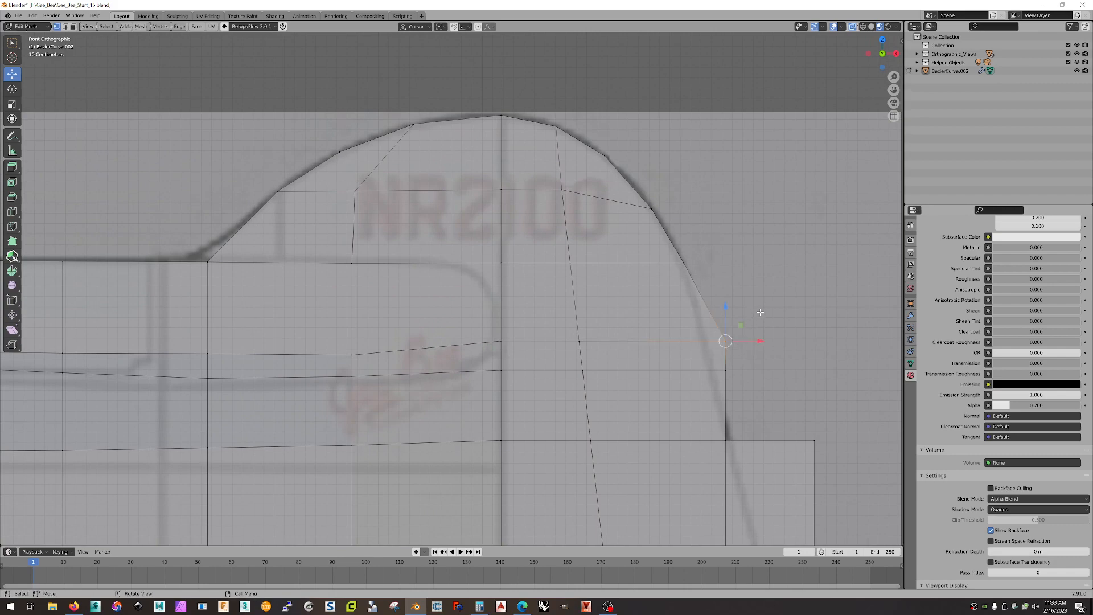
{"action": "key", "text": "g"}
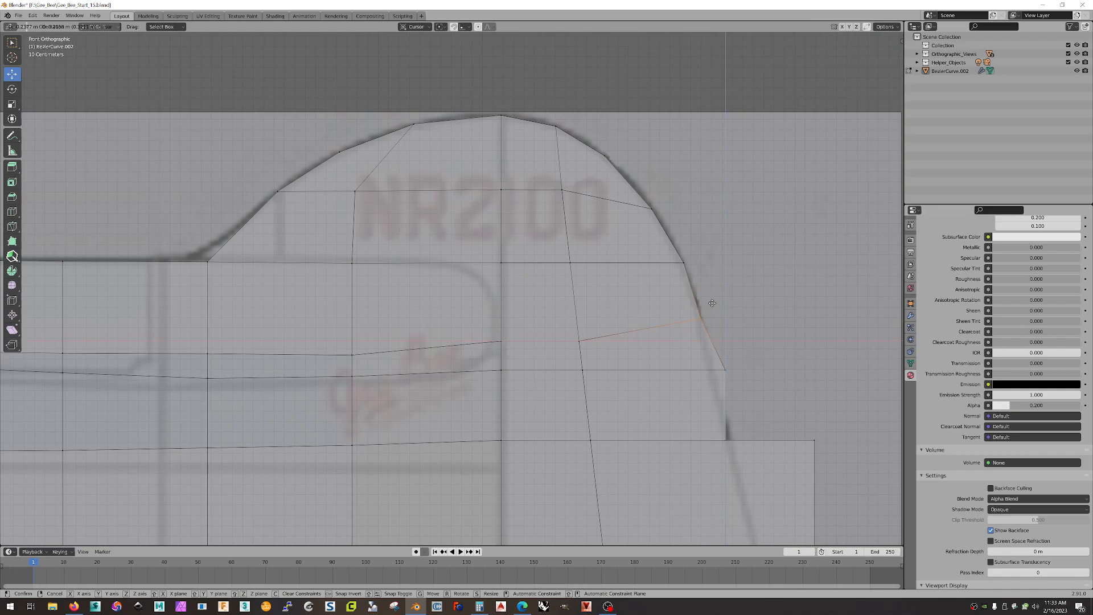
{"action": "left_click", "coordinate": [711, 303]}
- Move the next lower rear-edge vertices -0.090156 m along X and -0.17212 m along Z onto the rudder outline
{"action": "left_click_drag", "start_coordinate": [774, 340], "coordinate": [716, 384]}
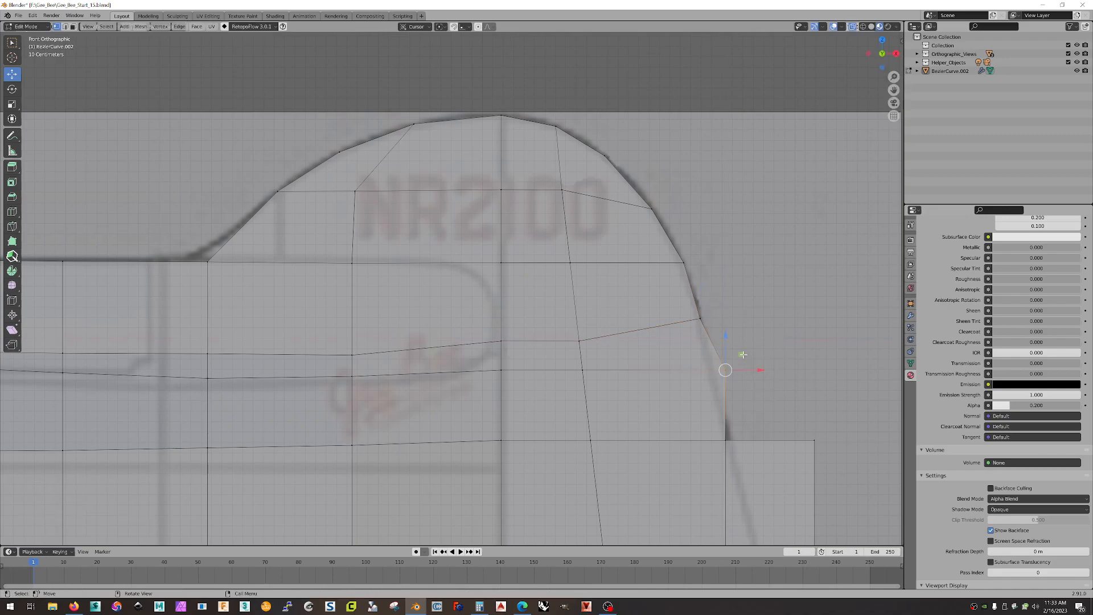
{"action": "key", "text": "g"}
{"action": "key", "text": "z"}
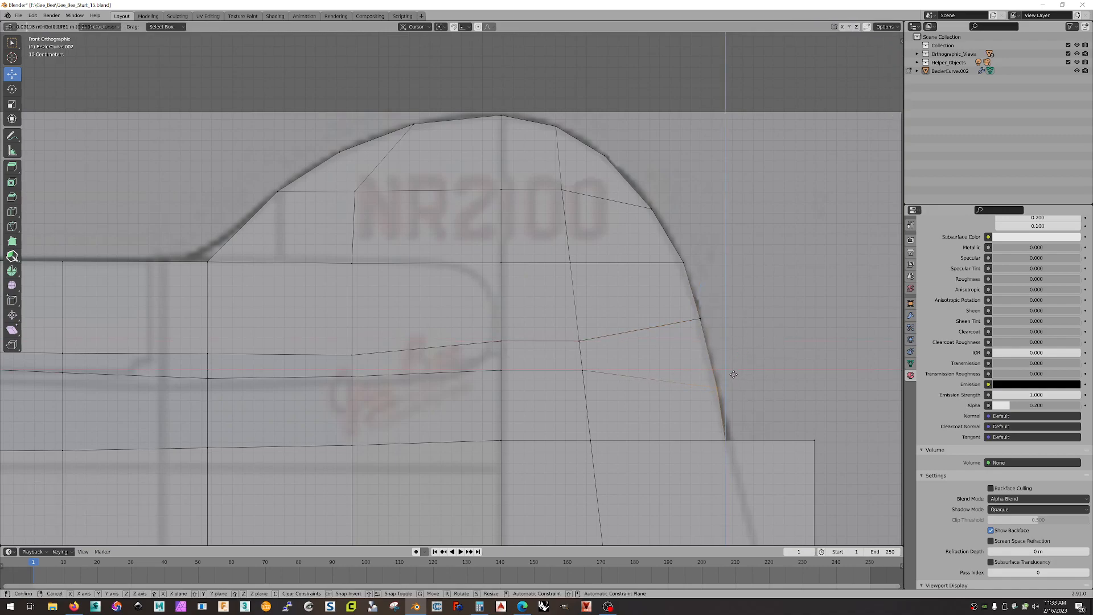
{"action": "left_click", "coordinate": [733, 378]}
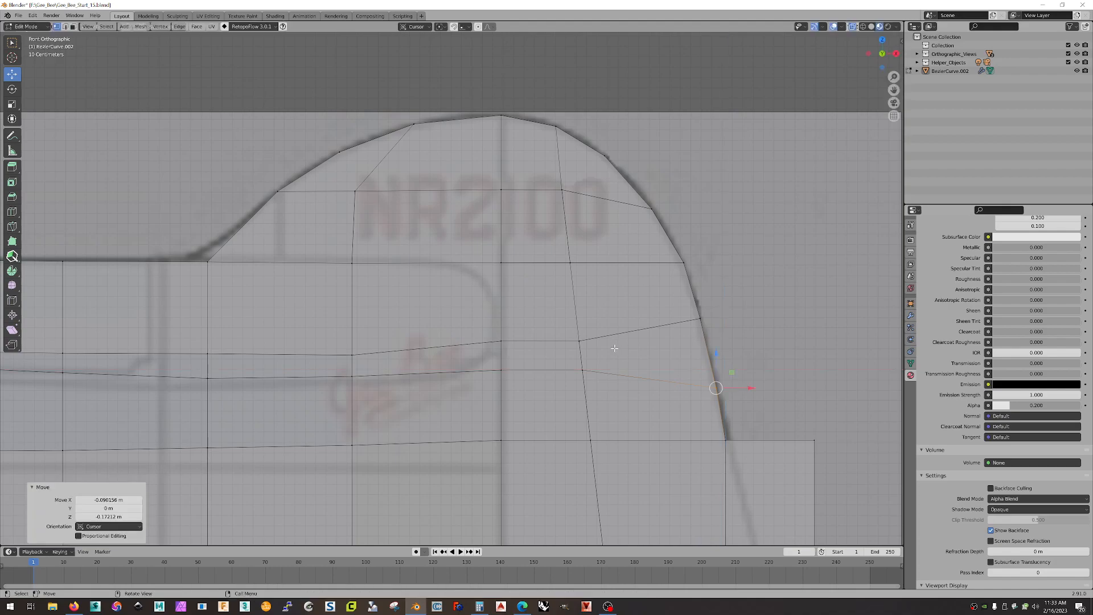
- Select the two closely spaced middle vertices of the inner column and scale them to 1.549 along Z to spread them apart
{"action": "scroll", "coordinate": [616, 330], "scroll_direction": "up", "scroll_amount": 1}
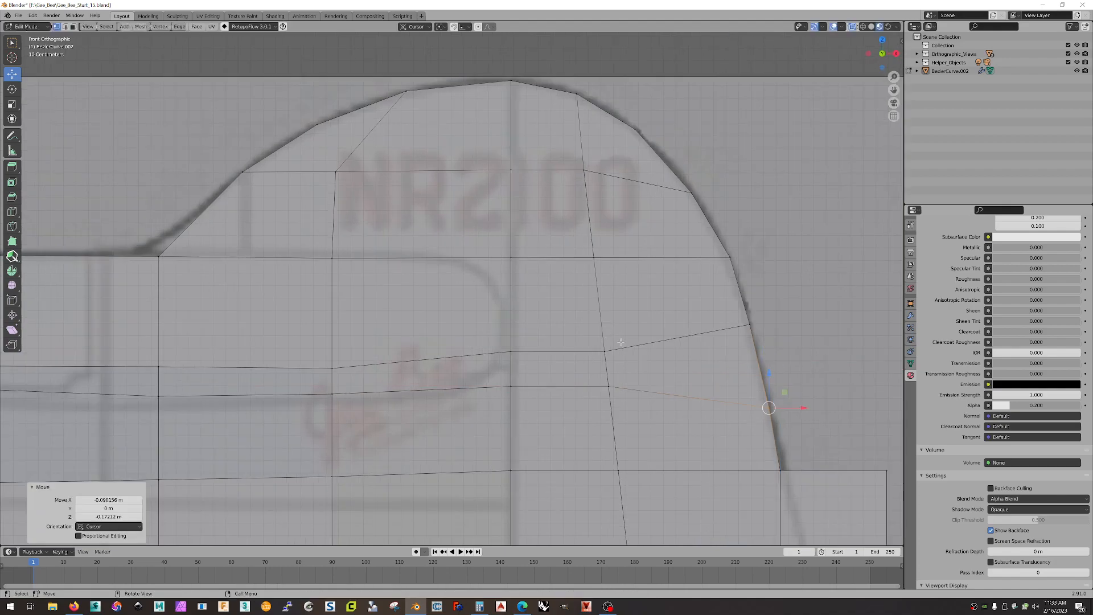
{"action": "left_click_drag", "start_coordinate": [582, 305], "coordinate": [647, 429]}
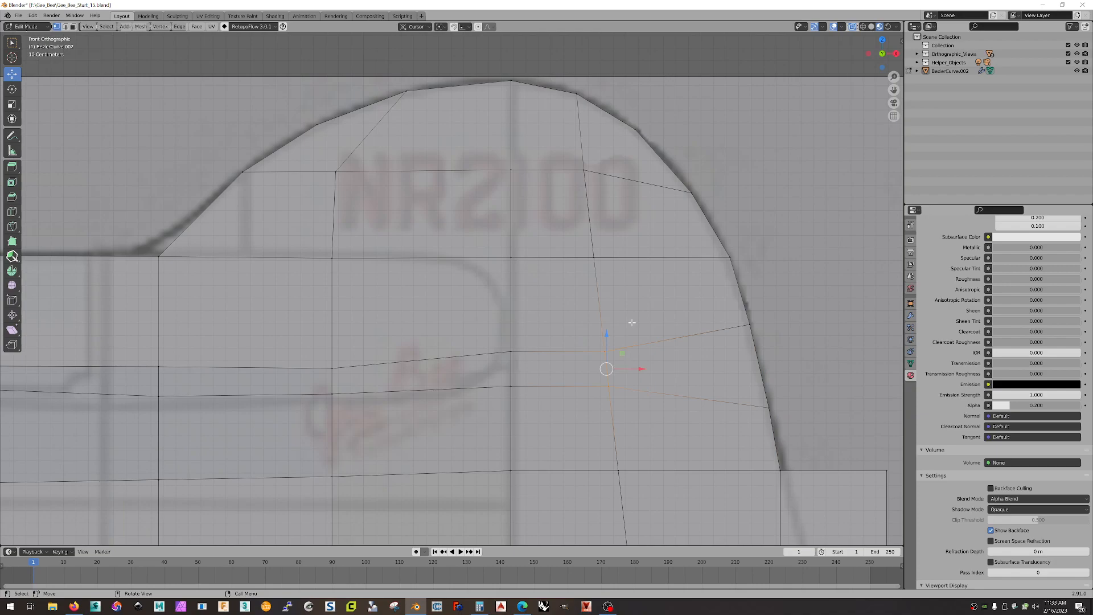
{"action": "key", "text": "s"}
{"action": "key", "text": "z"}
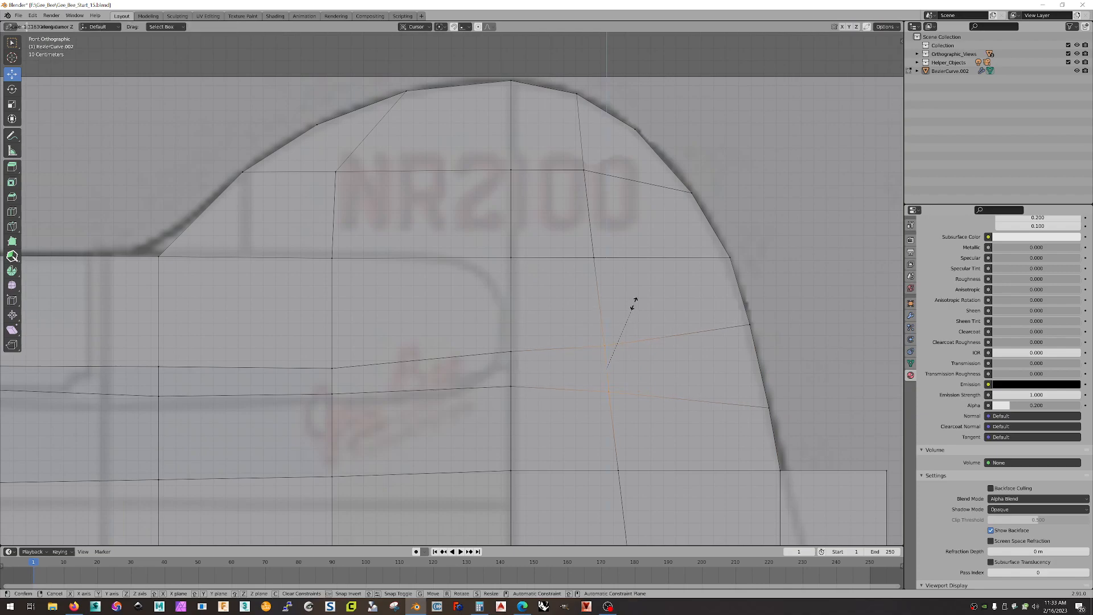
{"action": "left_click", "coordinate": [634, 292]}
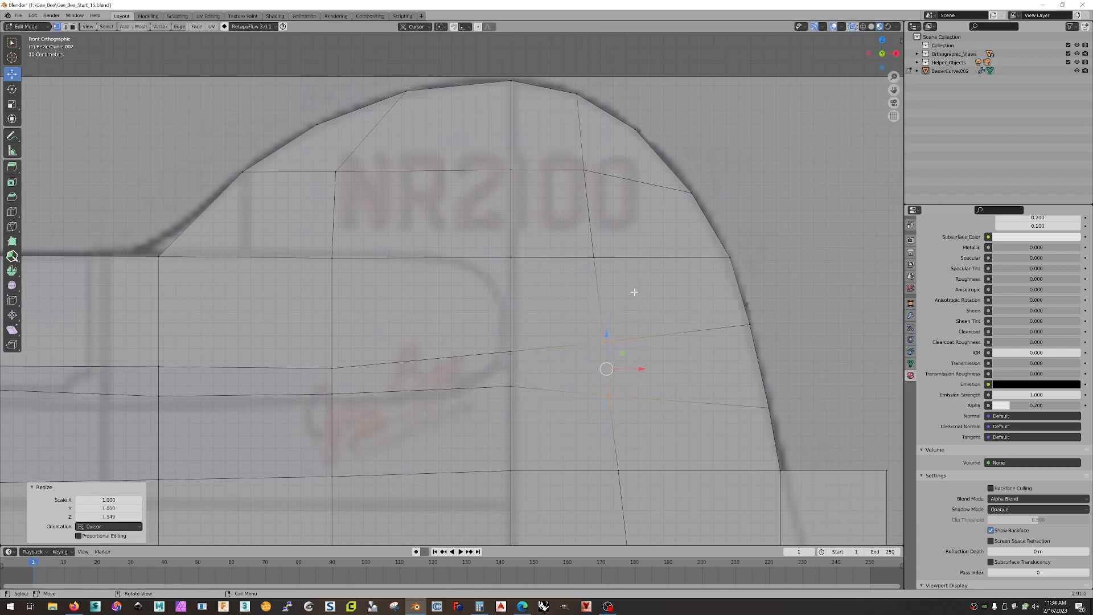
- Move the lower of the two spread inner-column vertices 0.016392 m along X and 0.006557 m along Z
{"action": "scroll", "coordinate": [661, 365], "scroll_direction": "down", "scroll_amount": 2}
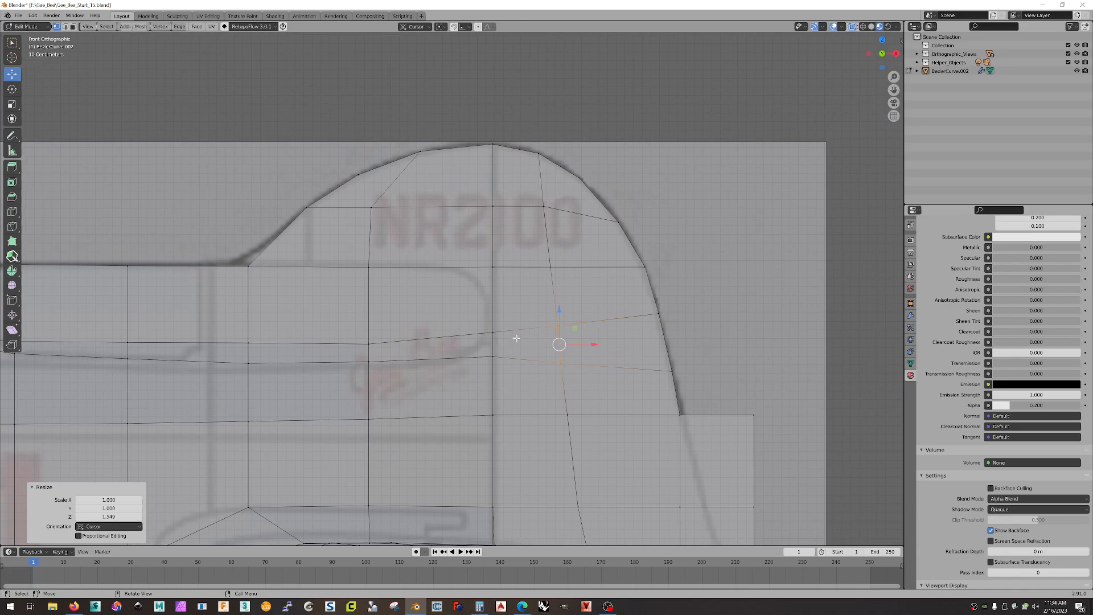
{"action": "left_click", "coordinate": [555, 373]}
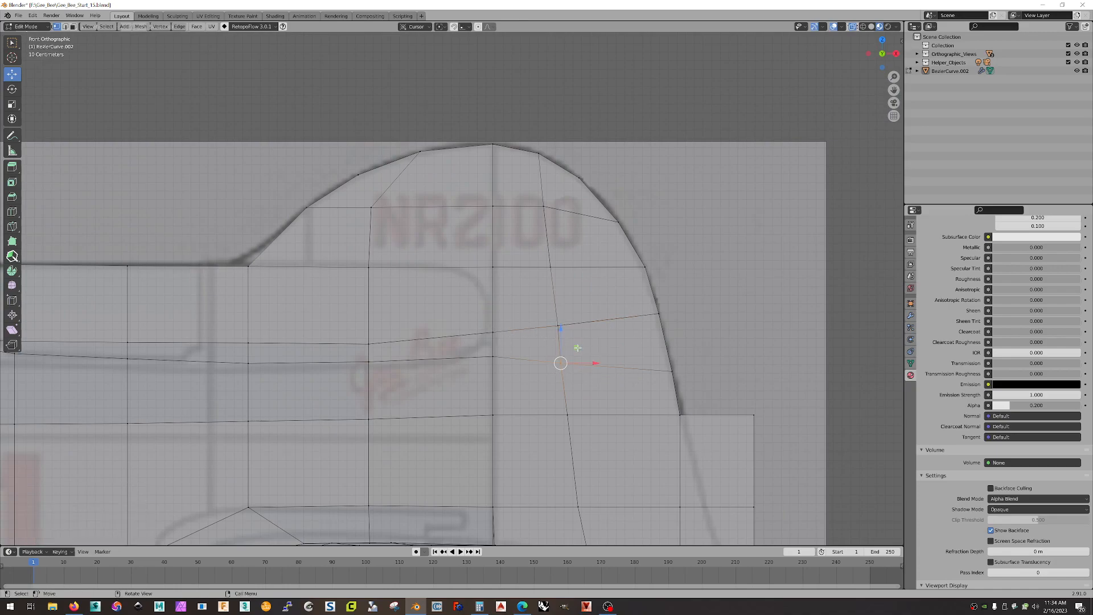
{"action": "key", "text": "g"}
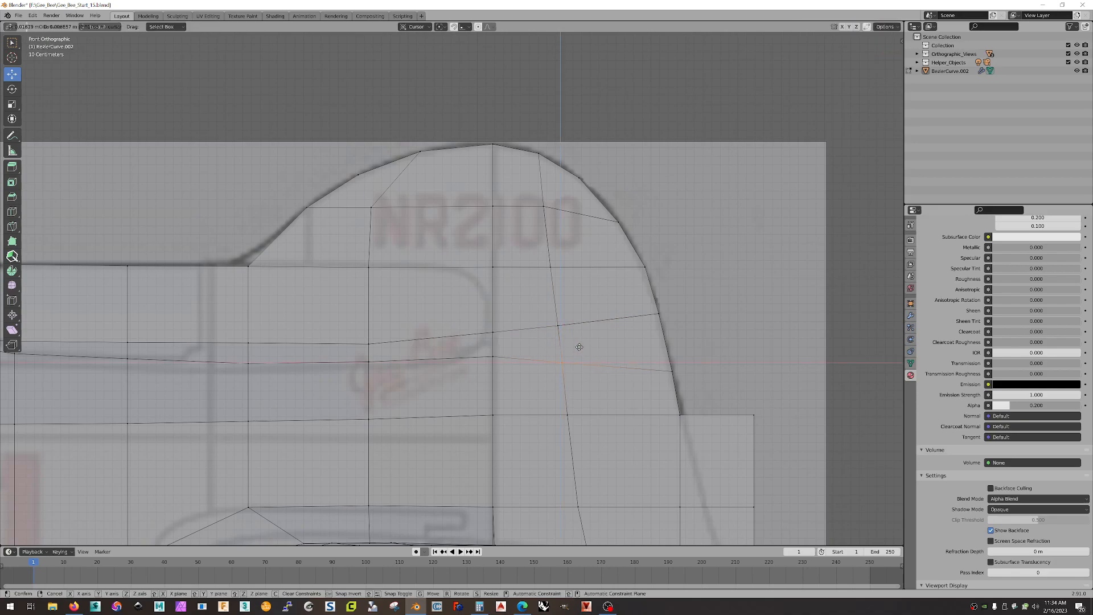
{"action": "left_click", "coordinate": [579, 347]}
{"action": "middle_click_drag", "start_coordinate": [721, 385], "coordinate": [726, 383]}
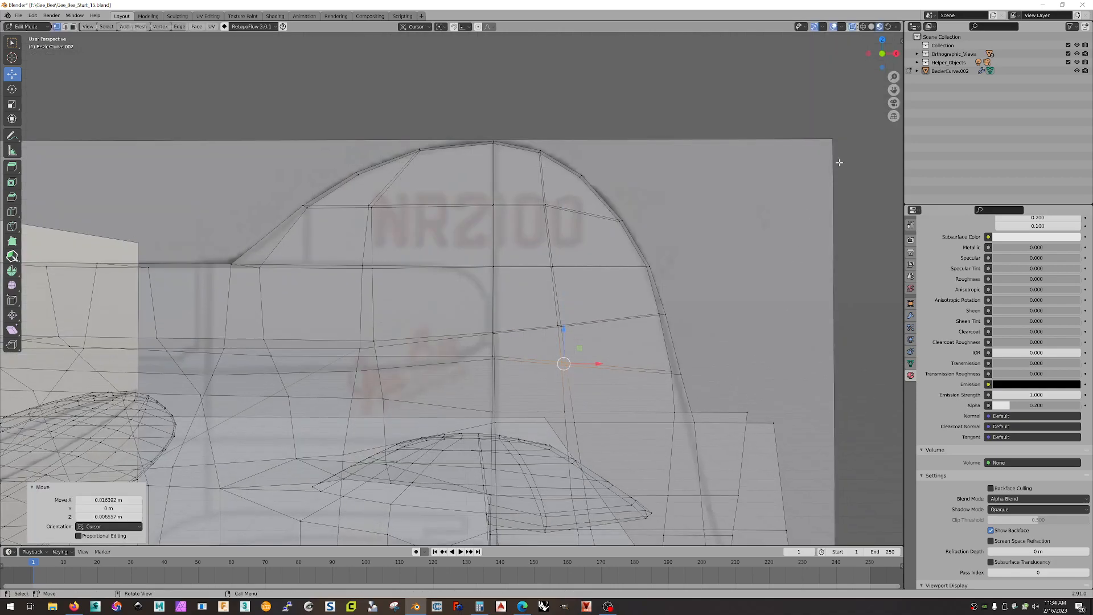
{"action": "middle_click_drag", "start_coordinate": [862, 79], "coordinate": [814, 128]}
{"action": "left_click", "coordinate": [877, 62]}
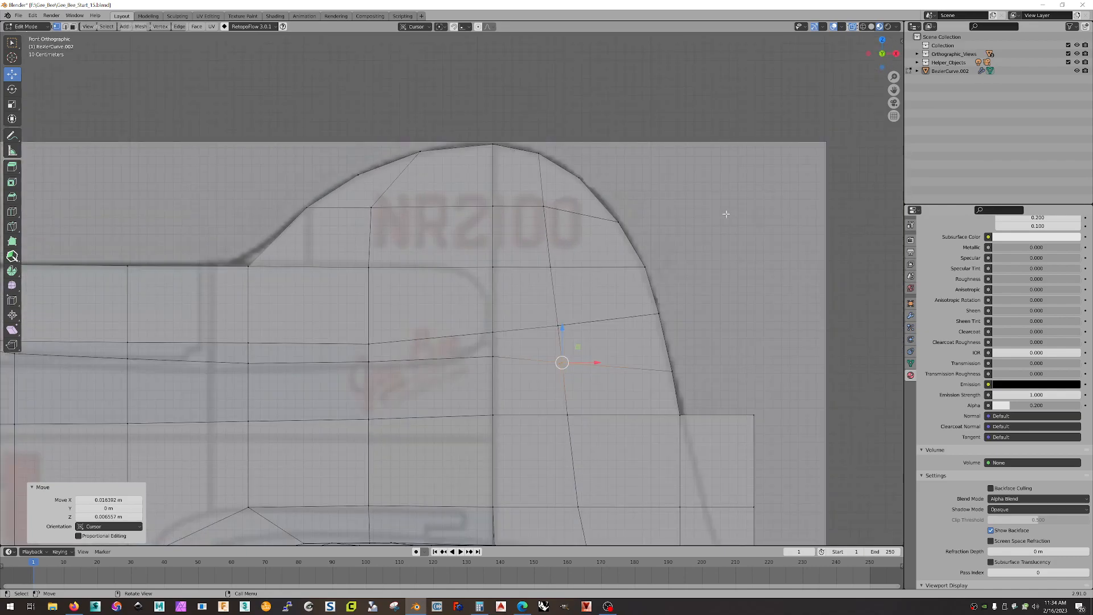
{"action": "scroll", "coordinate": [638, 358], "scroll_direction": "up", "scroll_amount": 5}
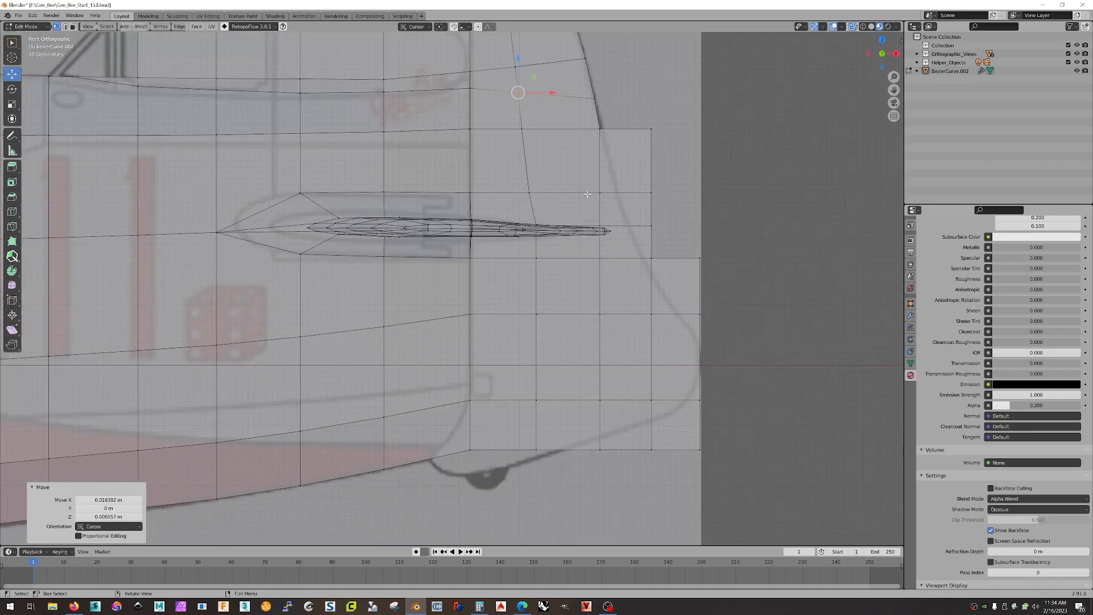
- Move the protruding block's upper corner vertices about -0.61 m along X and -0.58 m along Z onto the rudder outline
{"action": "middle_click_drag", "start_coordinate": [686, 152], "coordinate": [607, 451], "text": "shift"}
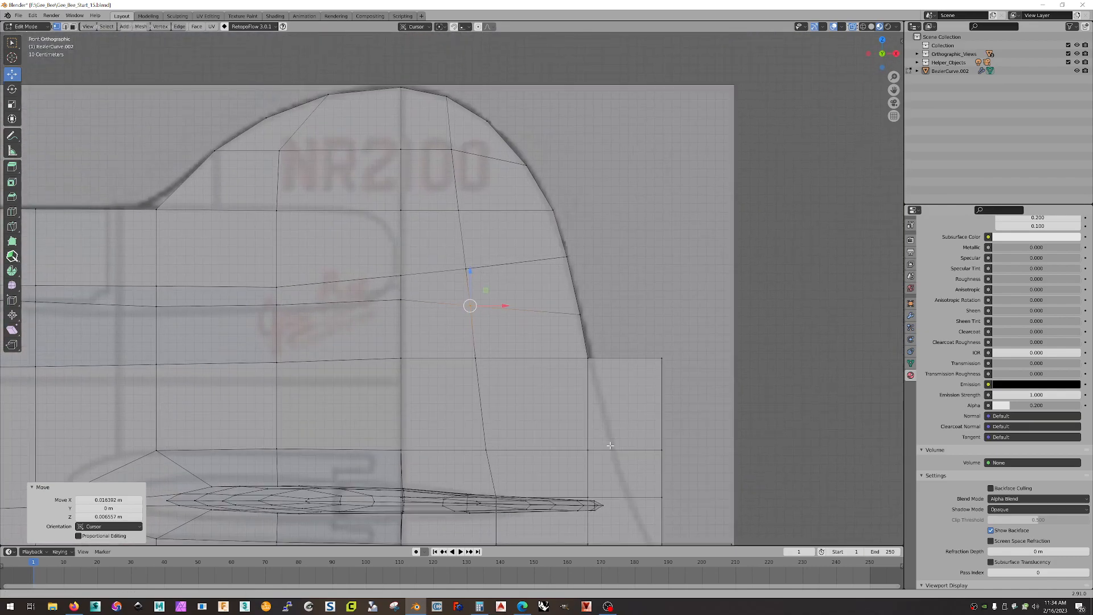
{"action": "mouse_move", "coordinate": [609, 349]}
{"action": "left_mouse_down"}
{"action": "mouse_move", "coordinate": [572, 378]}
{"action": "mouse_move", "coordinate": [623, 358]}
{"action": "left_mouse_up"}
{"action": "left_click_drag", "start_coordinate": [691, 327], "coordinate": [641, 381]}
{"action": "left_click_drag", "start_coordinate": [676, 344], "coordinate": [617, 395]}
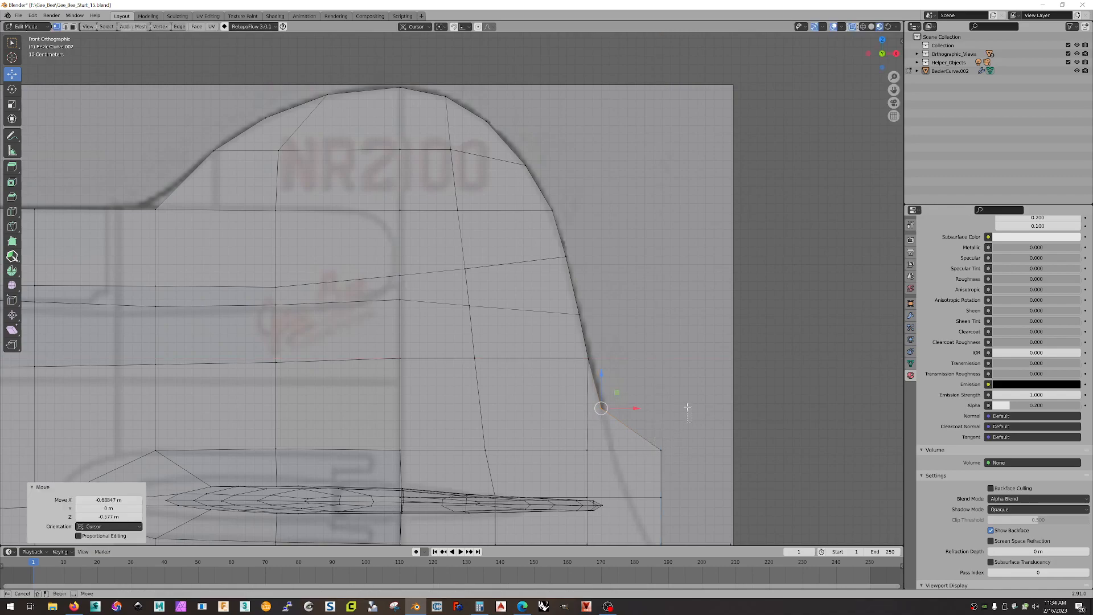
- Select the inner column of vertices running down from the tailplane's trailing edge and move it -0.17621 m along X
{"action": "left_click", "coordinate": [587, 450]}
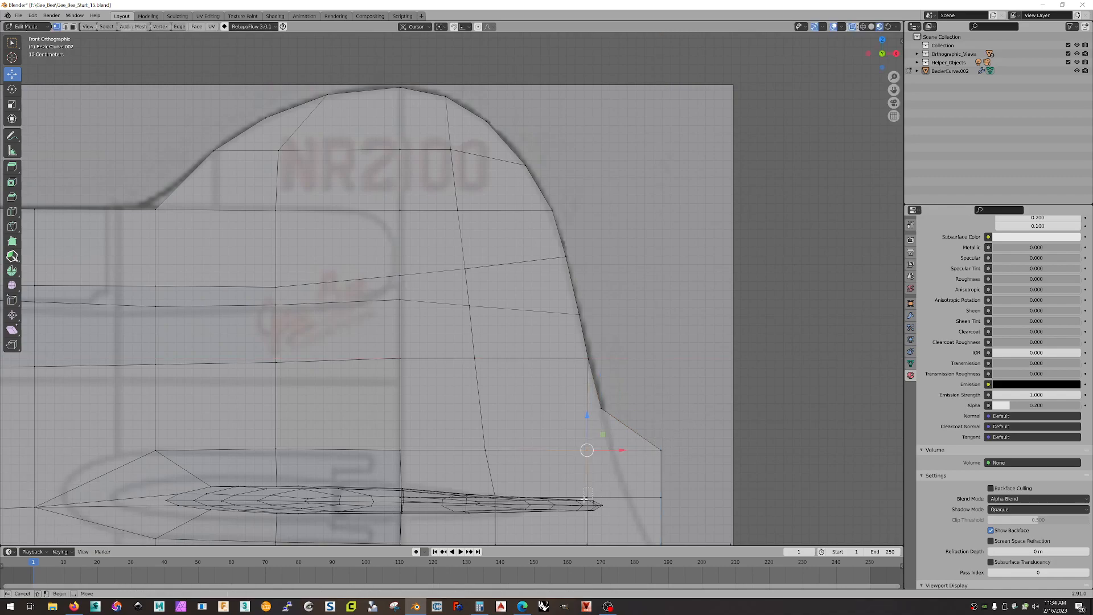
{"action": "scroll", "coordinate": [584, 499], "scroll_direction": "down", "scroll_amount": 7}
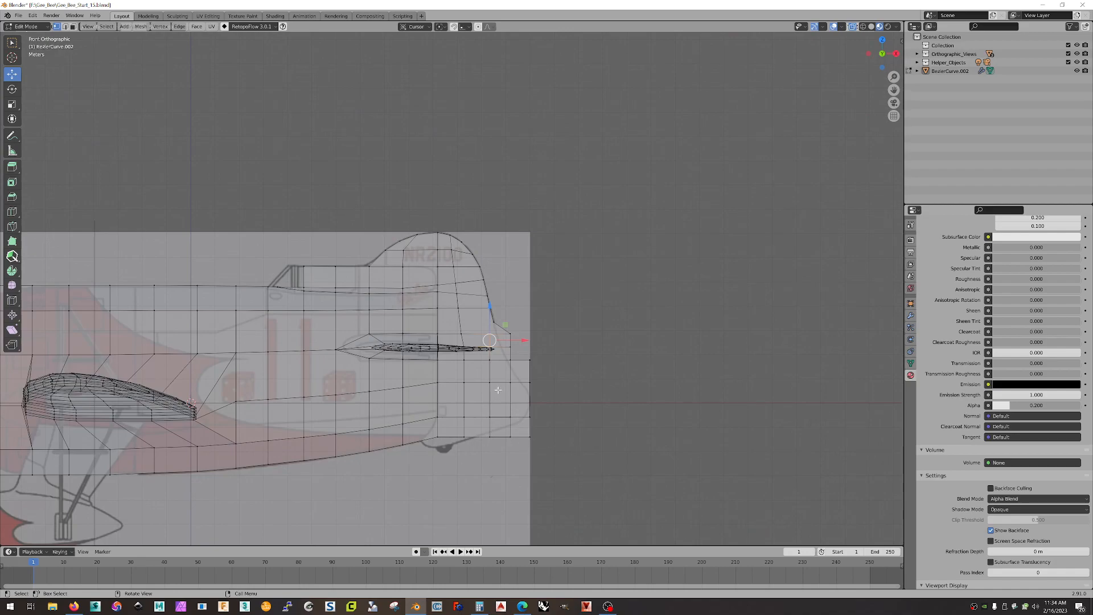
{"action": "left_click_drag", "start_coordinate": [482, 355], "coordinate": [490, 421]}
{"action": "left_click_drag", "start_coordinate": [523, 375], "coordinate": [518, 375]}
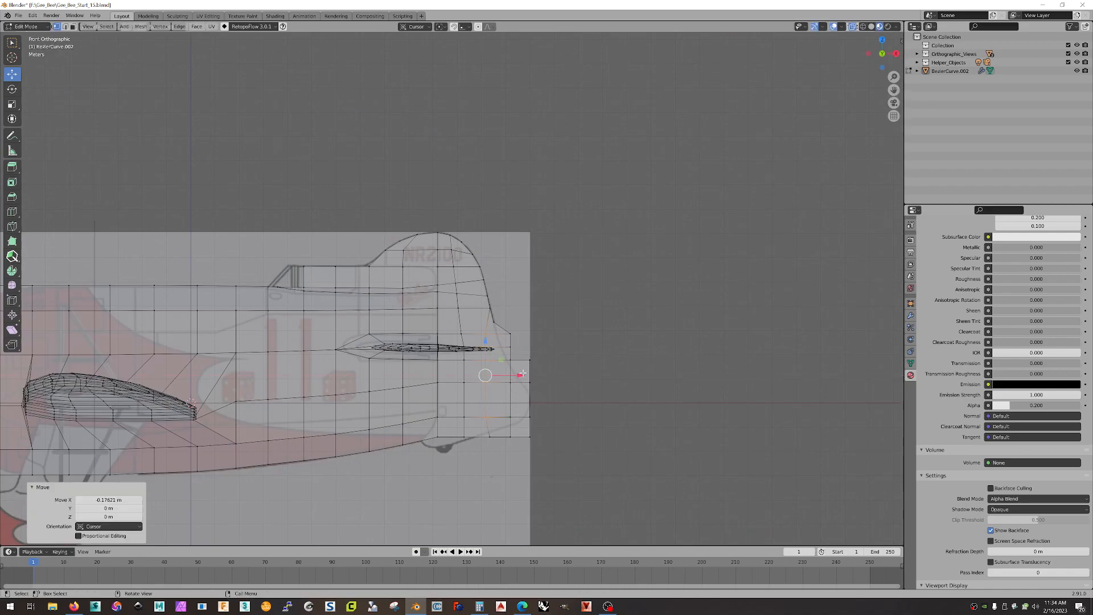
- Move the two rear-edge vertex sets just above and level with the tailplane inward along X onto the rudder outline
{"action": "scroll", "coordinate": [519, 364], "scroll_direction": "up", "scroll_amount": 6}
{"action": "left_click", "coordinate": [628, 384]}
{"action": "left_click", "coordinate": [626, 423]}
{"action": "left_click_drag", "start_coordinate": [657, 423], "coordinate": [615, 420]}
{"action": "left_click", "coordinate": [626, 462]}
{"action": "left_click_drag", "start_coordinate": [655, 462], "coordinate": [630, 464]}
- Move the outline vertex just below the tailplane -0.1495 m along X and shift the vertex column beneath it slightly inward
{"action": "middle_click_drag", "start_coordinate": [657, 444], "coordinate": [600, 252], "text": "shift"}
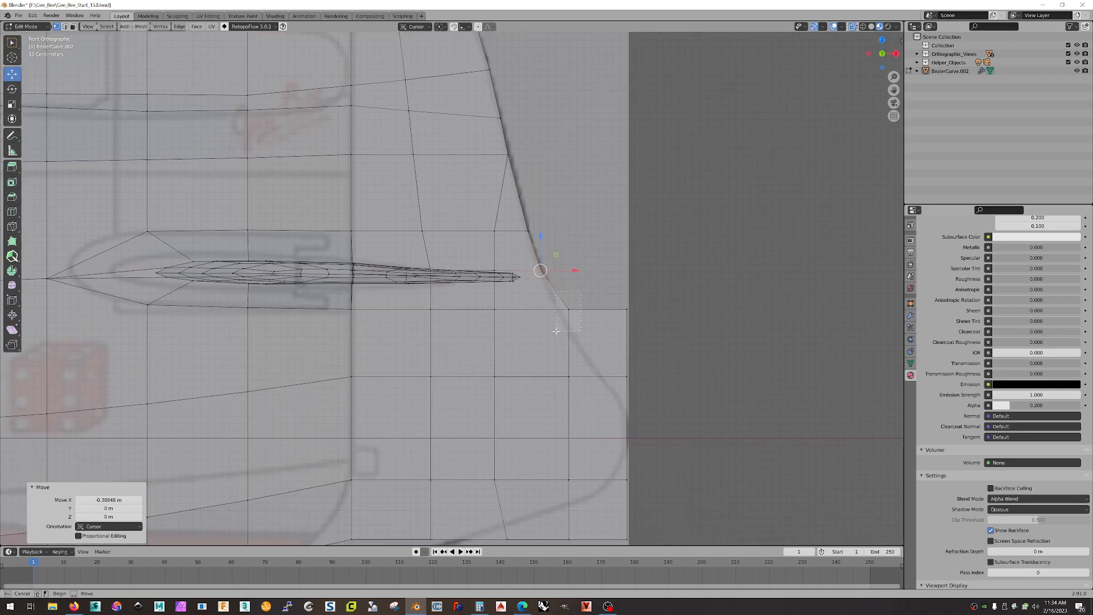
{"action": "left_click", "coordinate": [571, 311]}
{"action": "left_click_drag", "start_coordinate": [602, 308], "coordinate": [589, 309]}
{"action": "scroll", "coordinate": [580, 402], "scroll_direction": "down", "scroll_amount": 2}
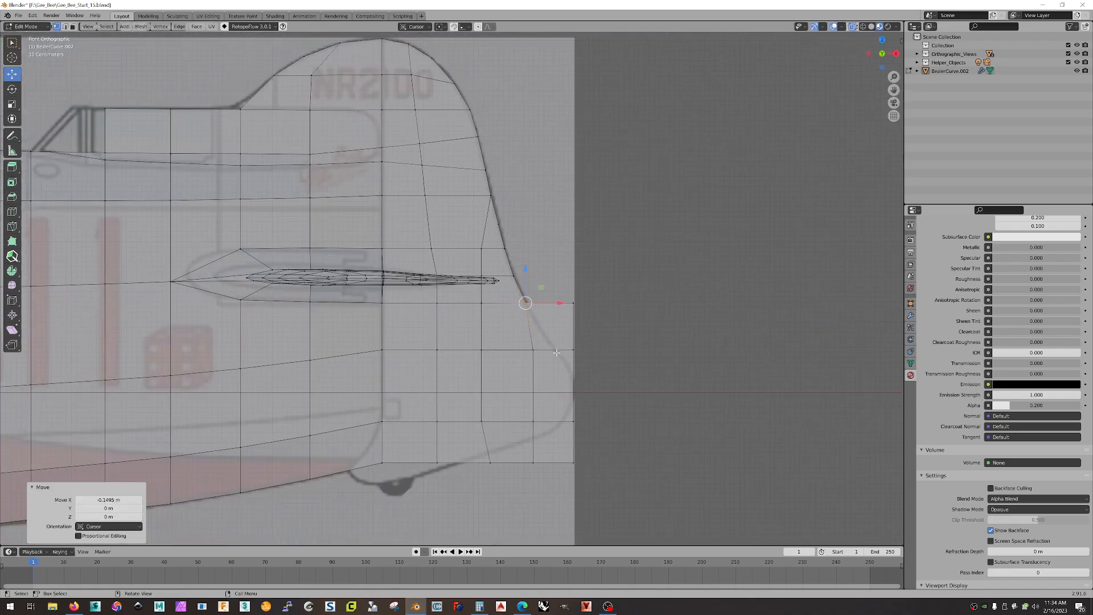
{"action": "left_click", "coordinate": [535, 416]}
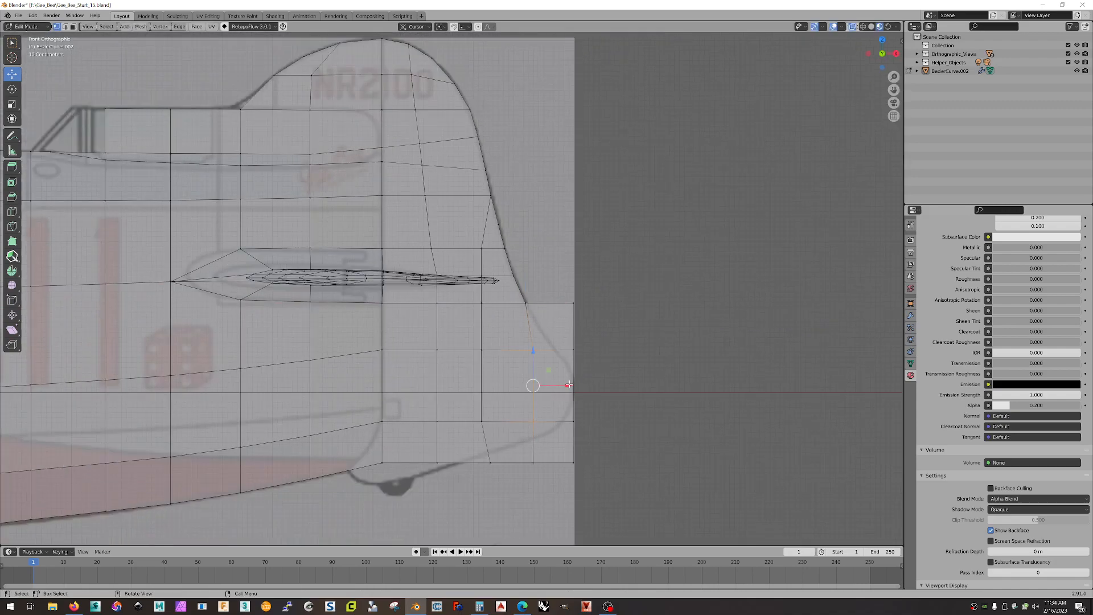
{"action": "left_click_drag", "start_coordinate": [565, 386], "coordinate": [556, 385]}
- Move the protruding upper corner vertices below the tailplane and the next rear-edge vertices down and inward onto the outline
{"action": "left_click_drag", "start_coordinate": [598, 277], "coordinate": [568, 321]}
{"action": "key", "text": "g"}
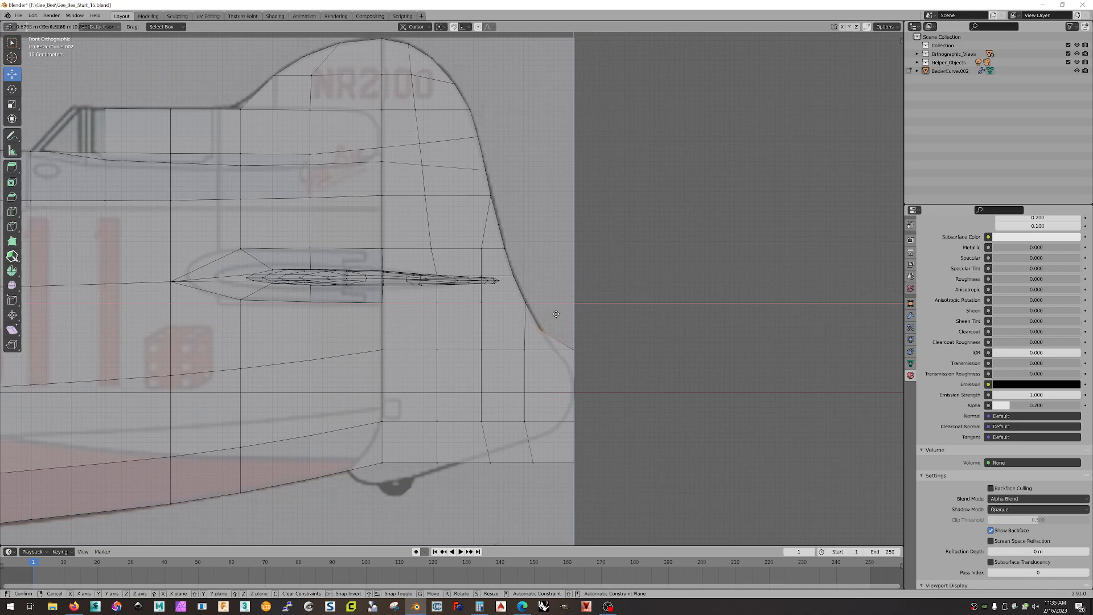
{"action": "left_click", "coordinate": [559, 317]}
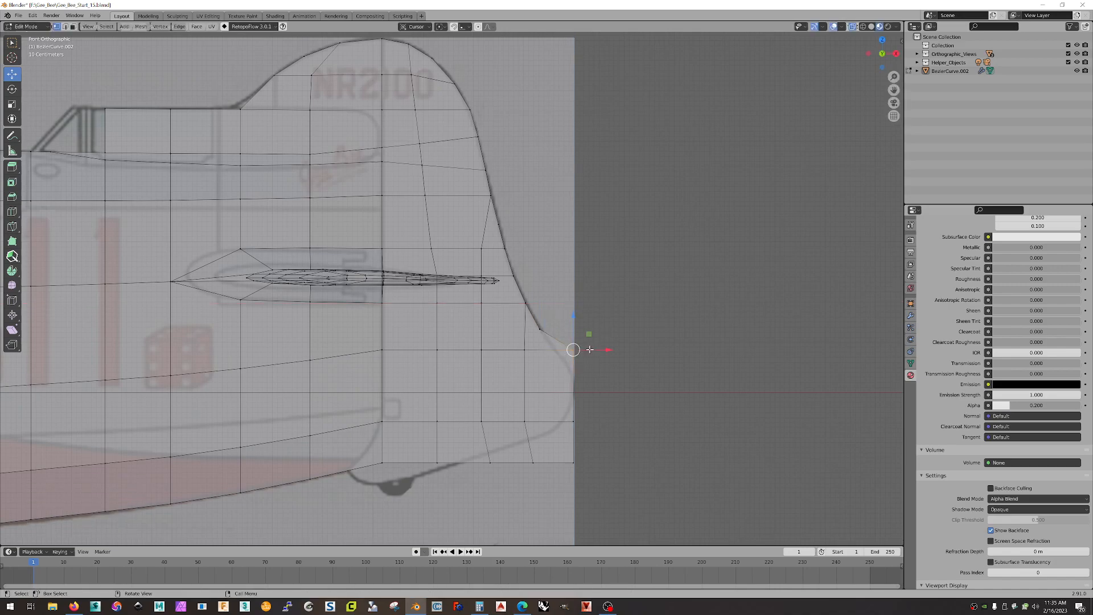
{"action": "key", "text": "g"}
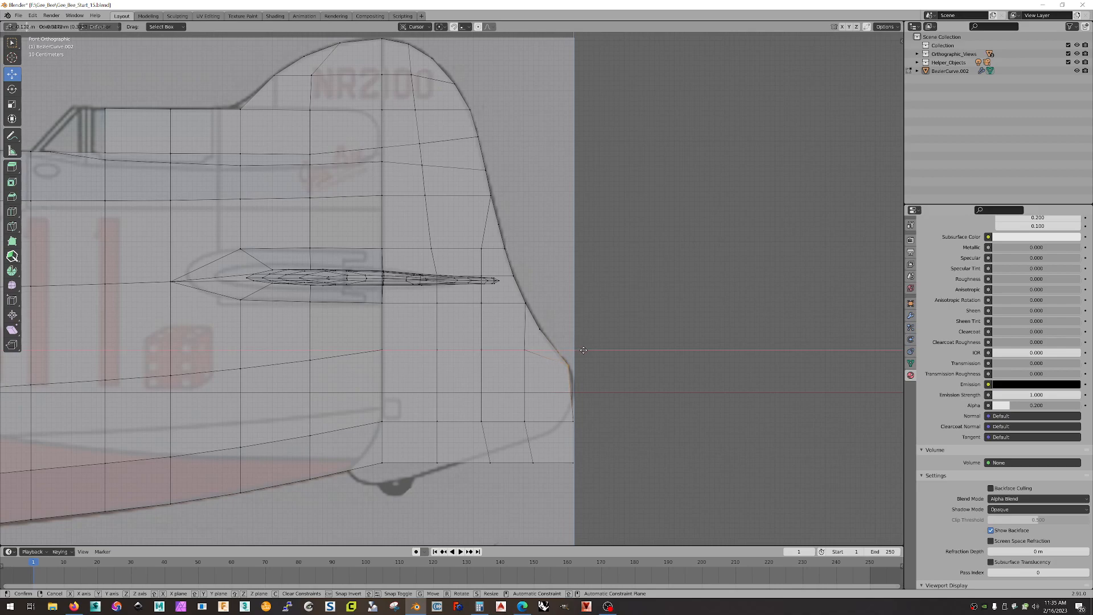
{"action": "left_click", "coordinate": [584, 350]}
- Slide the outline vertices just above the rudder's rearmost bulge slightly down and rearward to follow the drawn curve
{"action": "left_click", "coordinate": [540, 330]}
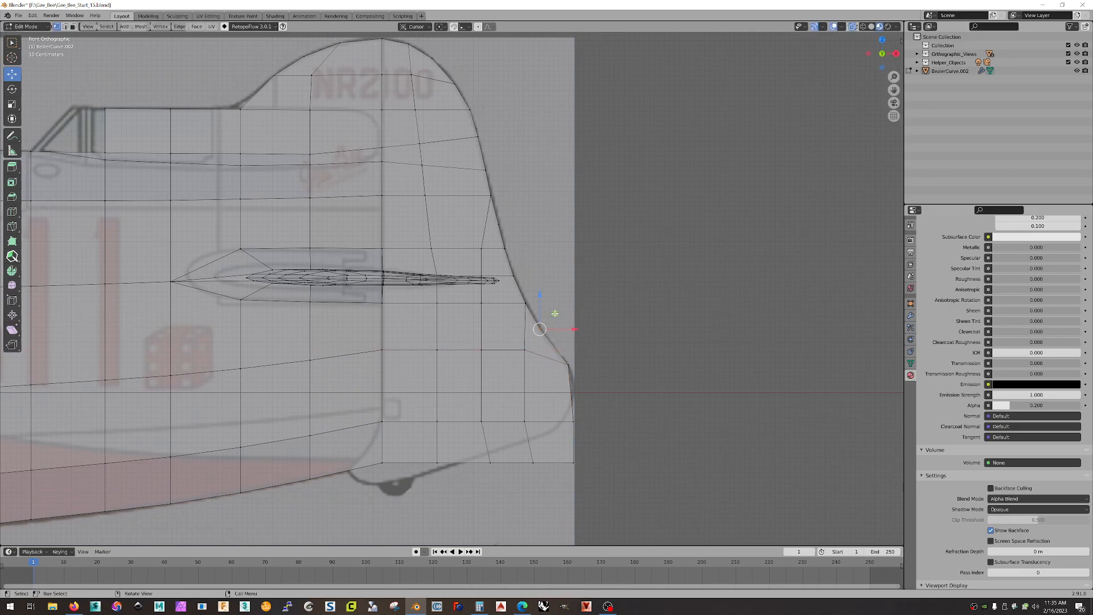
{"action": "key", "text": "g"}
{"action": "key", "text": "x"}
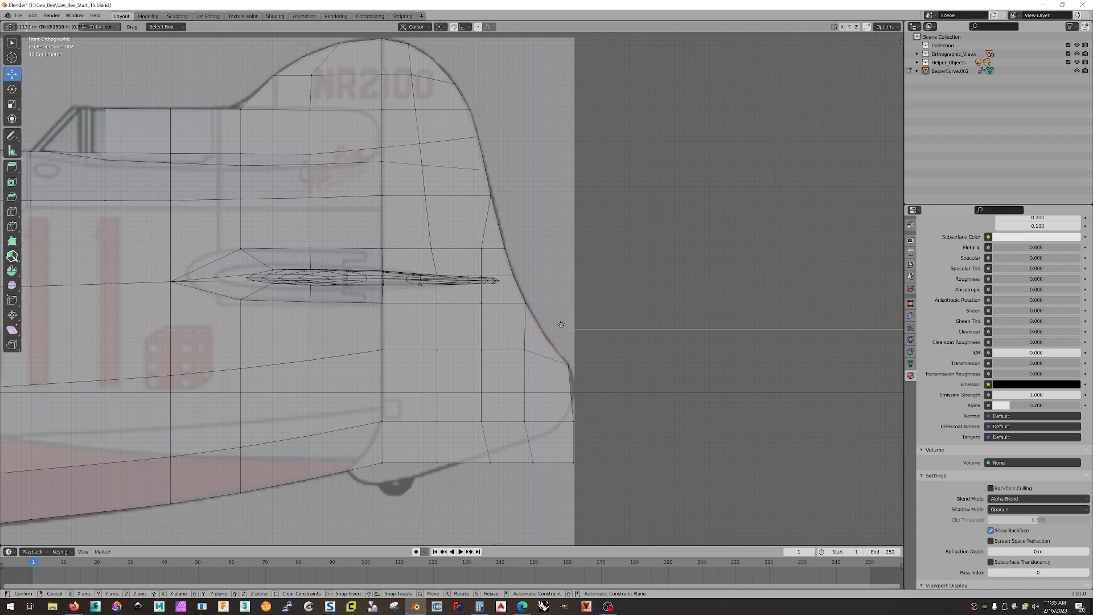
{"action": "left_click", "coordinate": [561, 324]}
- Move the second-lowest rear-edge vertices 0.57784 m along Z to the rudder's rearmost point
{"action": "left_click", "coordinate": [584, 431]}
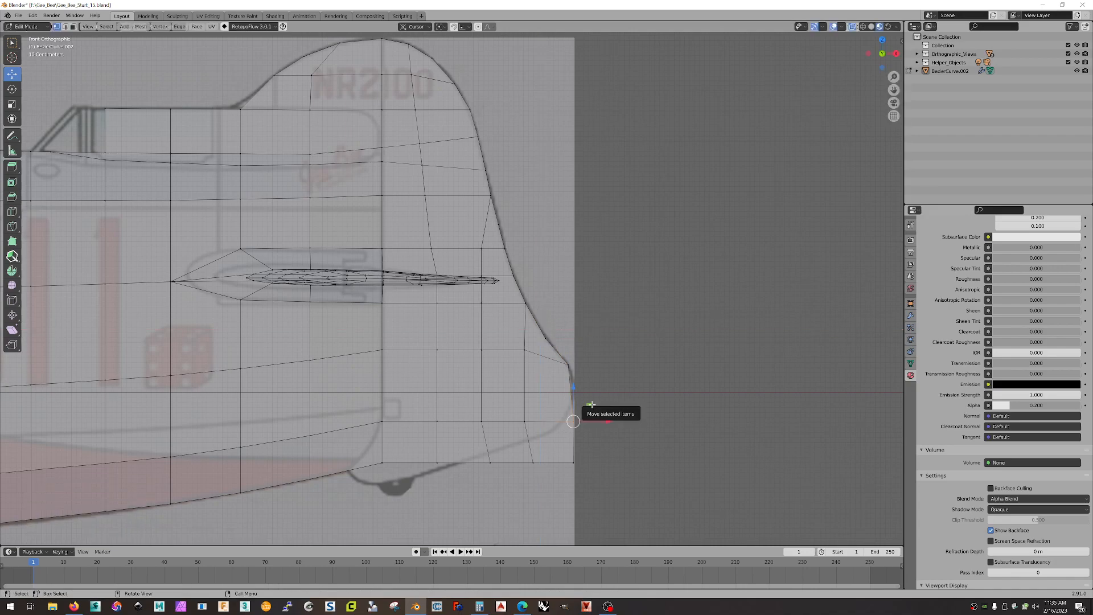
{"action": "key", "text": "g"}
{"action": "key", "text": "x"}
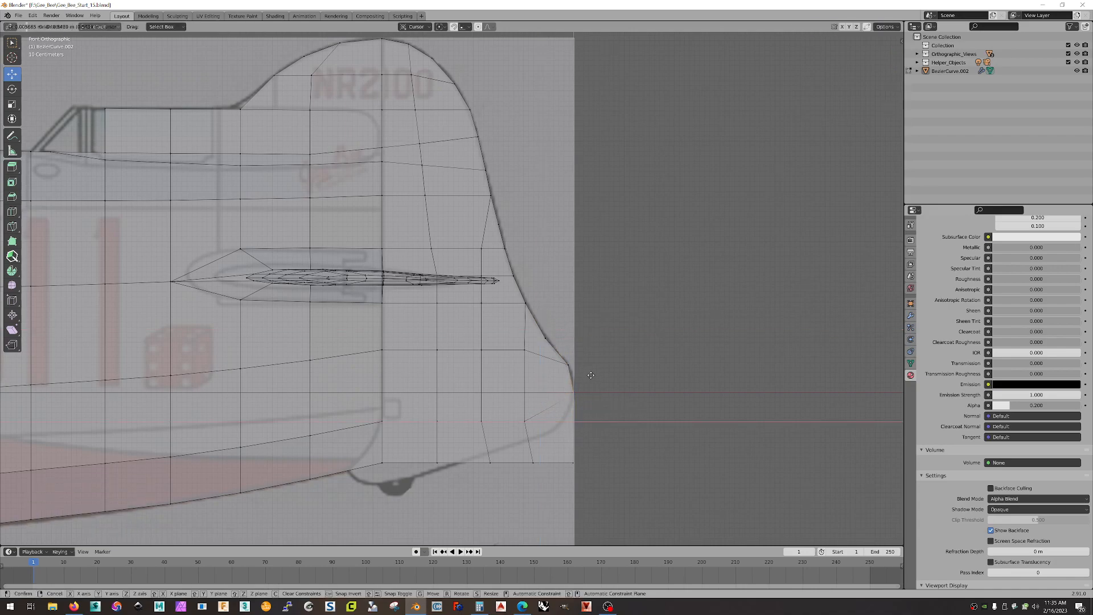
{"action": "left_click", "coordinate": [590, 375]}
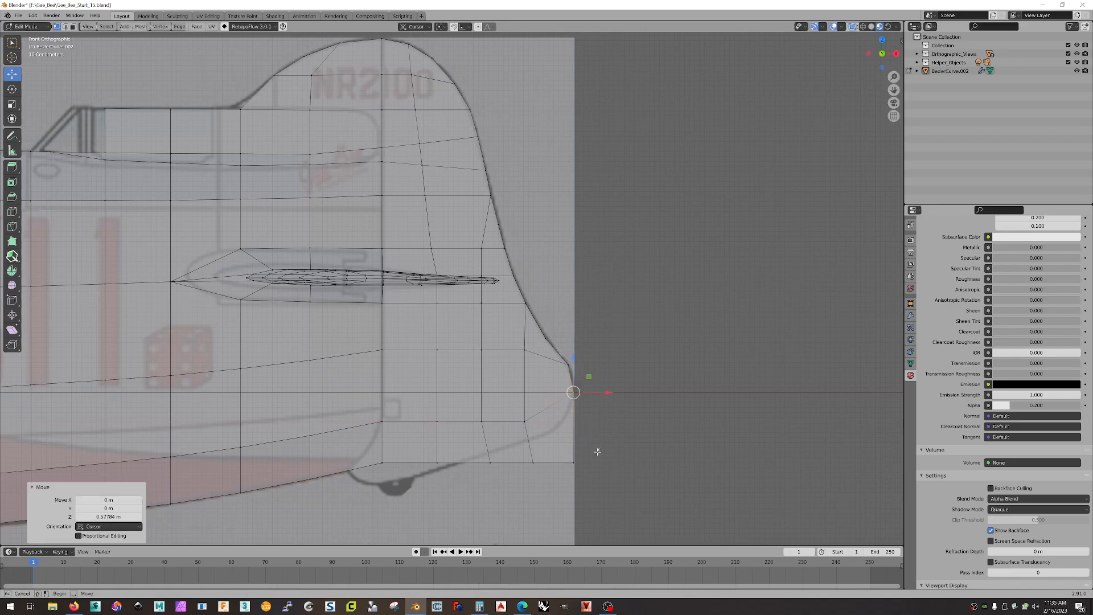
- Move the lower rear corner vertices -0.096307 m along X and 0.98006 m along Z onto the rudder outline
{"action": "left_click", "coordinate": [567, 464]}
{"action": "key", "text": "g"}
{"action": "key", "text": "x"}
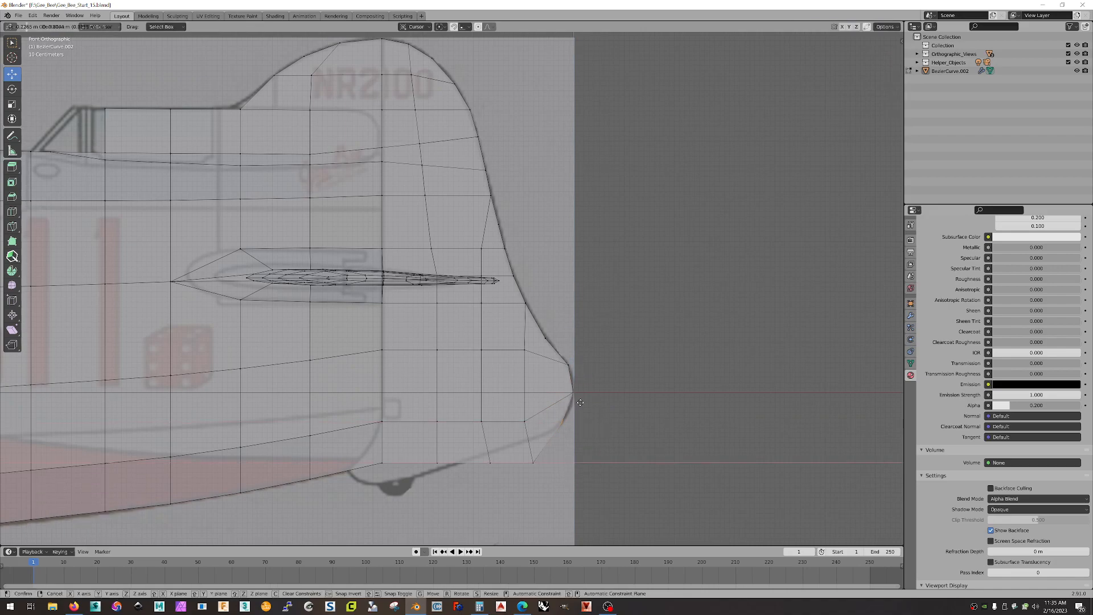
{"action": "left_click", "coordinate": [582, 396]}
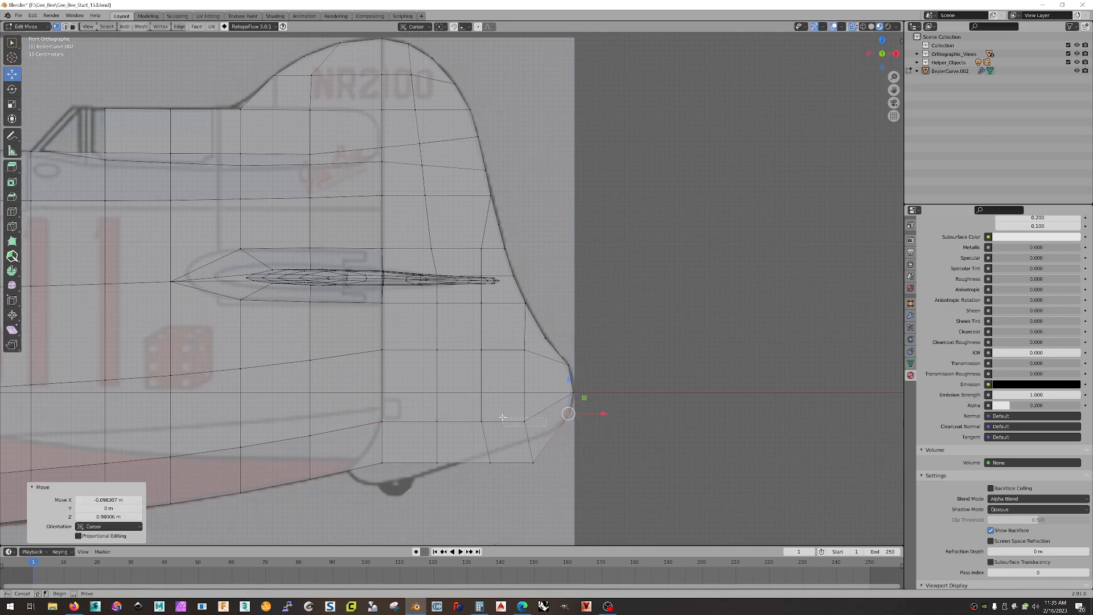
- Select the three inner vertex sets of the row above the lower edge and rotate them slightly about the Y axis
{"action": "left_click", "coordinate": [524, 412]}
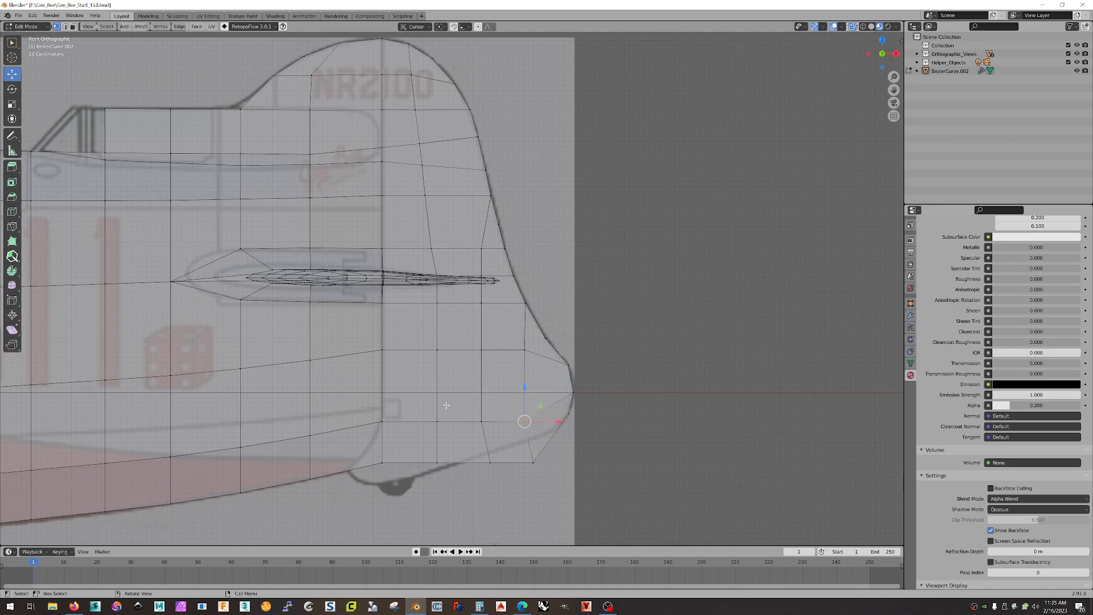
{"action": "left_click", "coordinate": [438, 421], "text": "shift"}
{"action": "key", "text": "r"}
{"action": "key", "text": "y"}
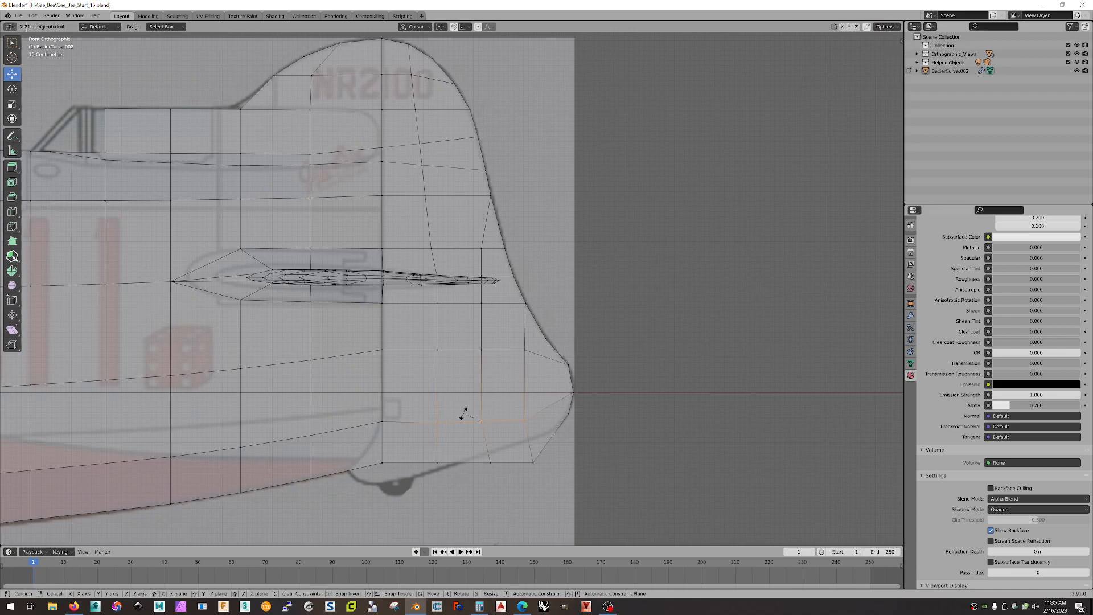
{"action": "left_click", "coordinate": [463, 413]}
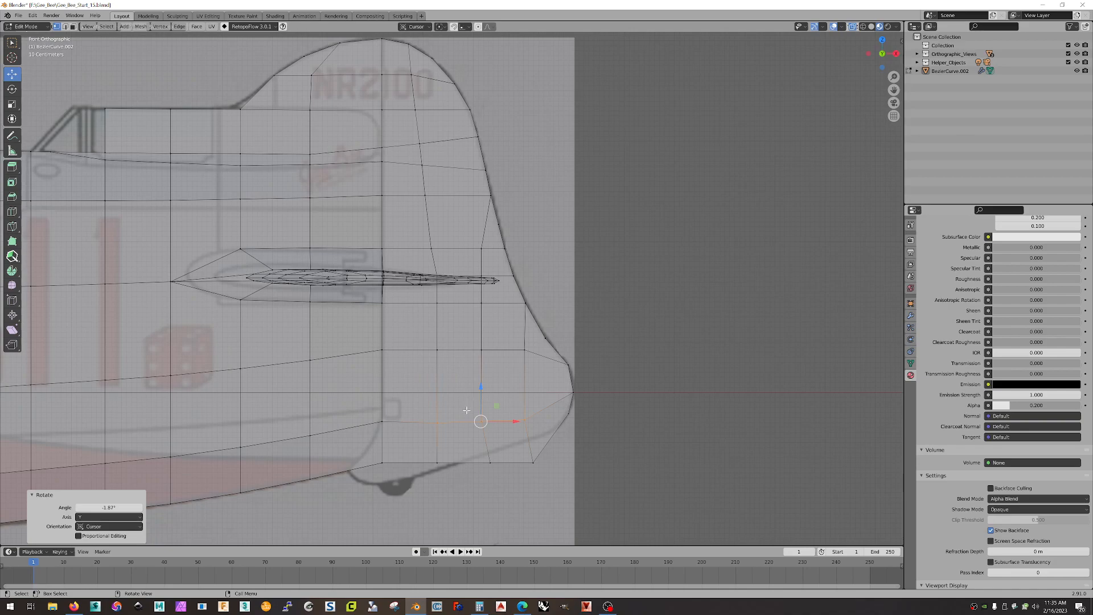
- Scale the selected inner row to 4.324 along Z to steepen its slope, and raise it
{"action": "key", "text": "s"}
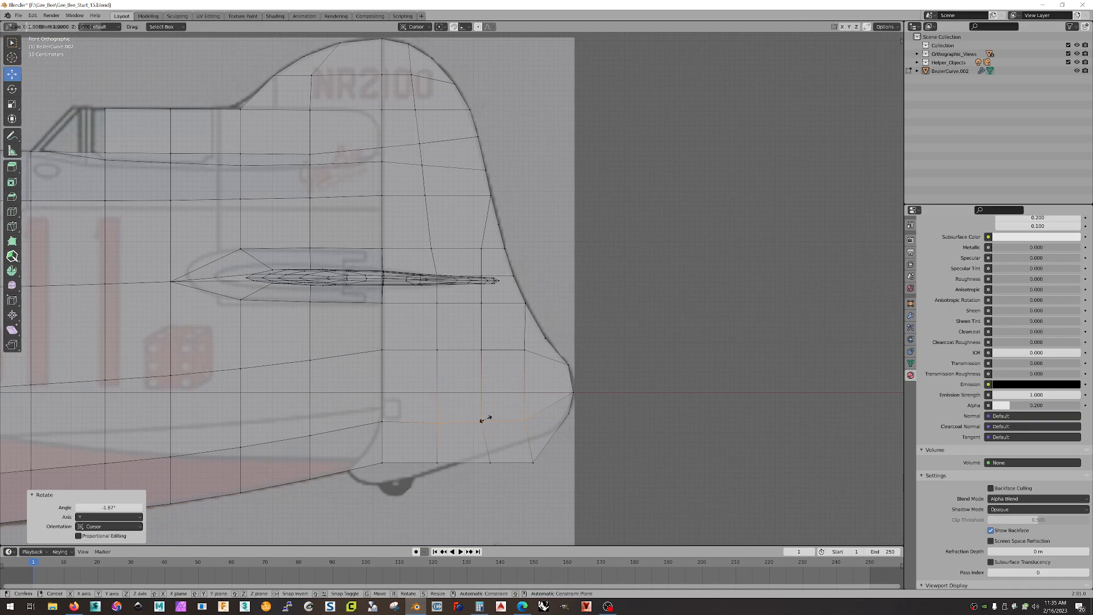
{"action": "key", "text": "z"}
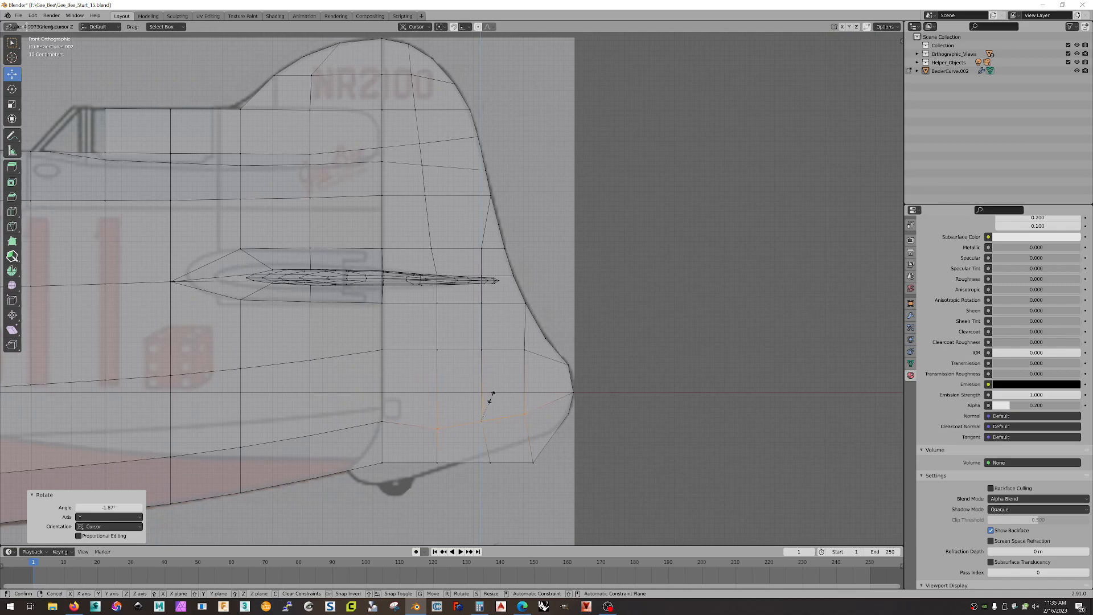
{"action": "left_click", "coordinate": [488, 397]}
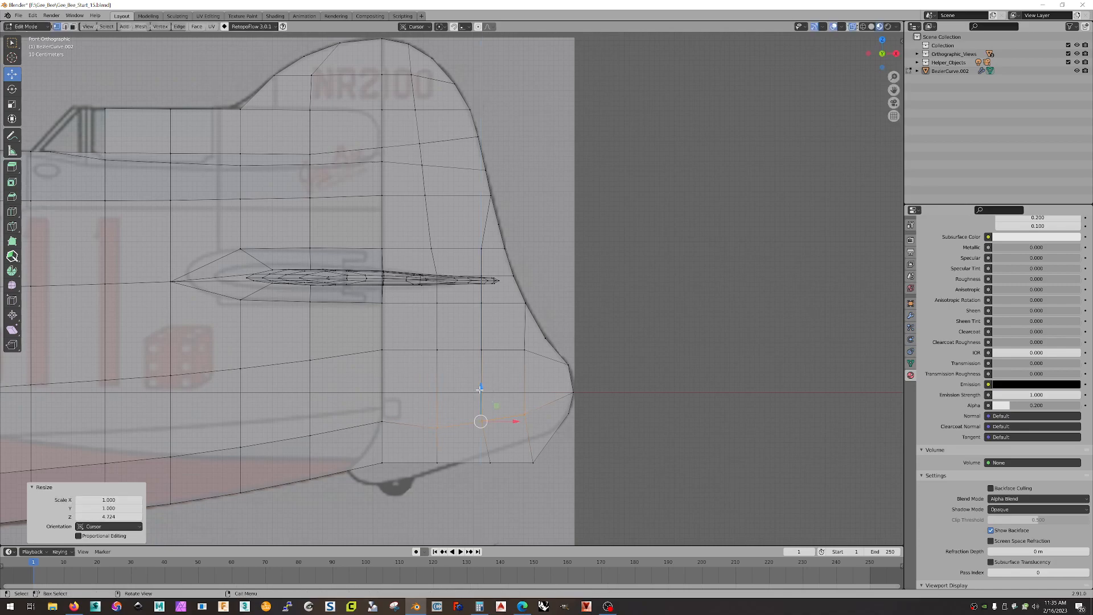
{"action": "left_click_drag", "start_coordinate": [481, 388], "coordinate": [483, 372]}
- Raise the first two lower-edge vertices behind the fuselage into a line sloping up toward the rudder's rear corner
{"action": "left_click", "coordinate": [436, 464]}
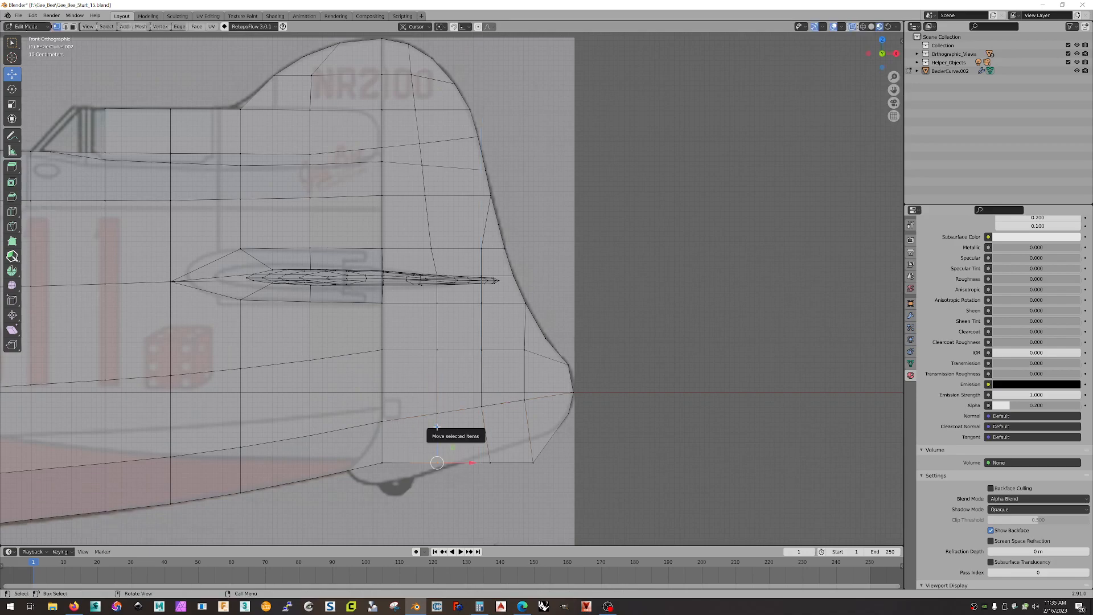
{"action": "left_click_drag", "start_coordinate": [436, 427], "coordinate": [489, 397]}
{"action": "left_click", "coordinate": [490, 462]}
{"action": "key", "text": "g"}
{"action": "key", "text": "x"}
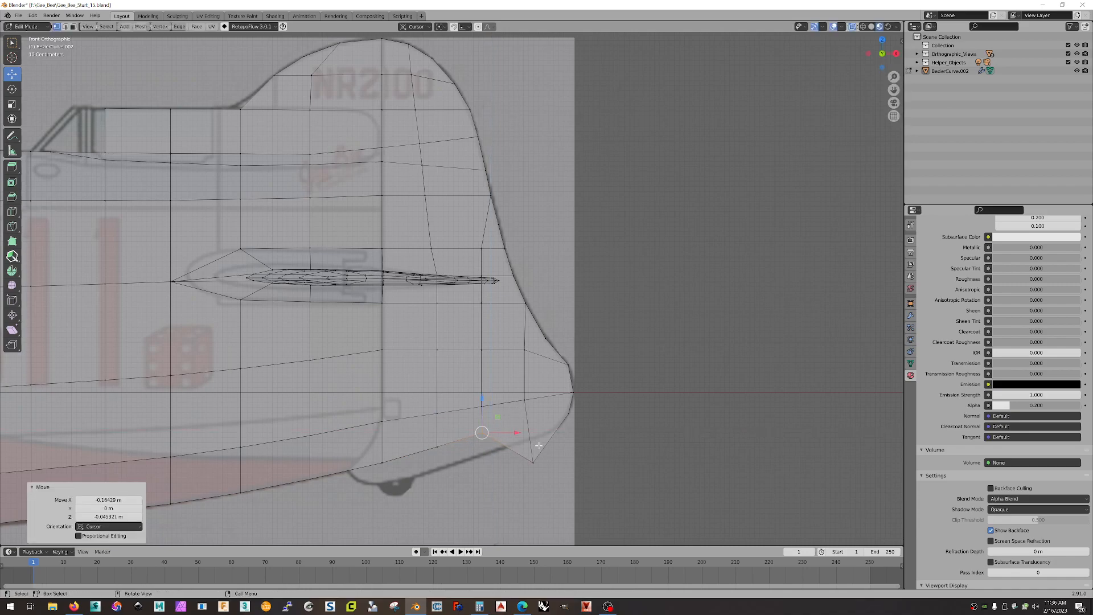
{"action": "key", "text": "Escape"}
- Move the lower-edge vertices next to the rear corner -0.2266 m along X and 0.8611 m along Z into the sloping line
{"action": "key", "text": "g"}
{"action": "key", "text": "z"}
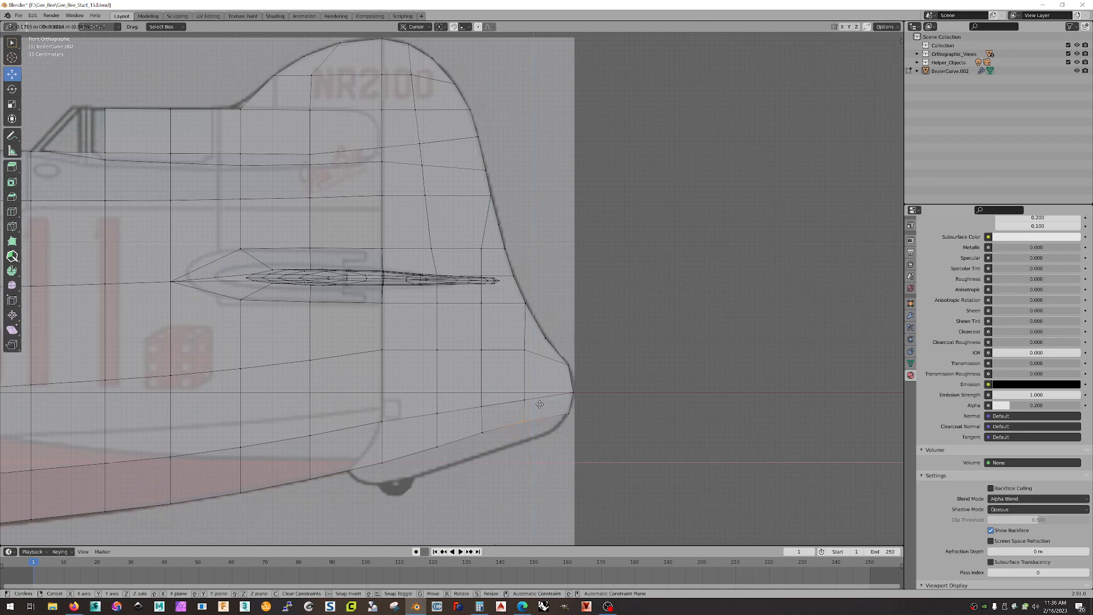
{"action": "left_click", "coordinate": [539, 402]}
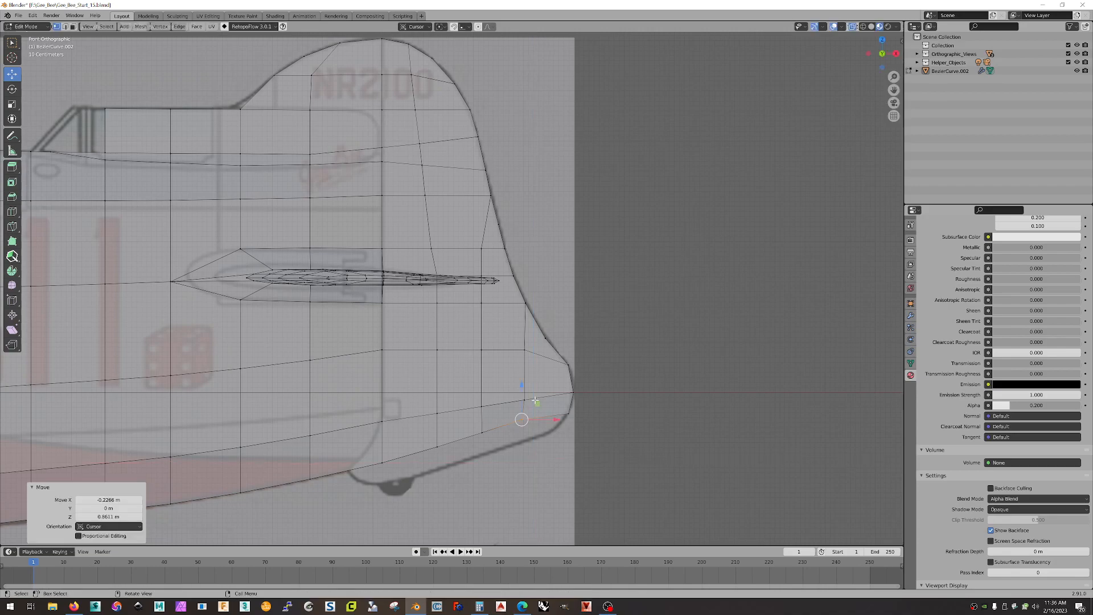
- Raise the three inner vertex sets of the row above the lower edge slightly, moving the middle one 0.10197 m along Z
{"action": "left_click_drag", "start_coordinate": [541, 383], "coordinate": [540, 379]}
{"action": "left_click", "coordinate": [541, 379]}
{"action": "left_click", "coordinate": [481, 406]}
{"action": "left_click_drag", "start_coordinate": [480, 373], "coordinate": [481, 368]}
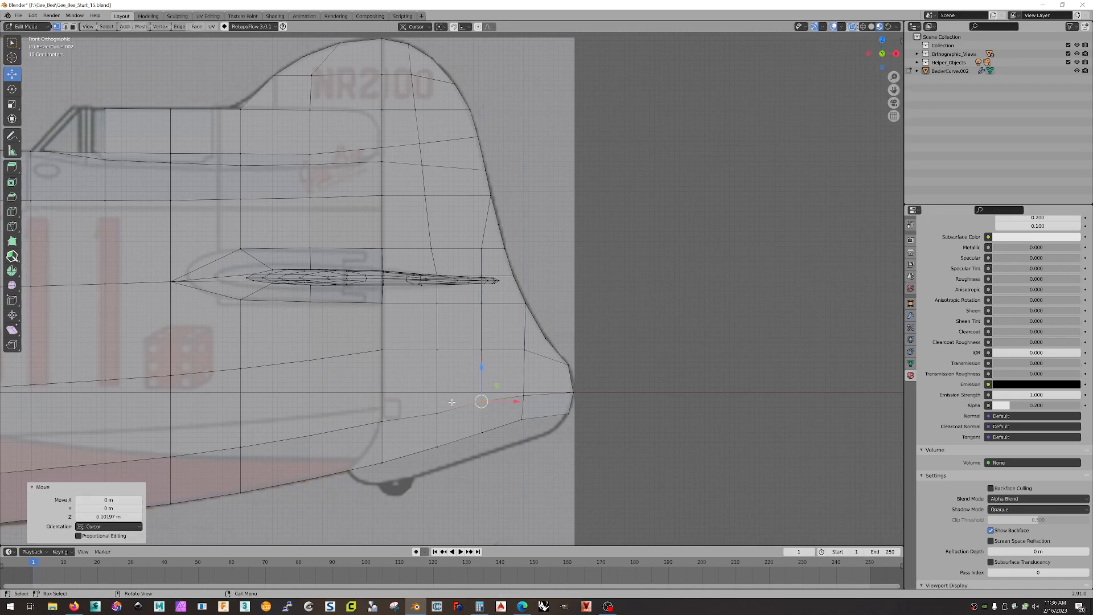
{"action": "left_click", "coordinate": [428, 424]}
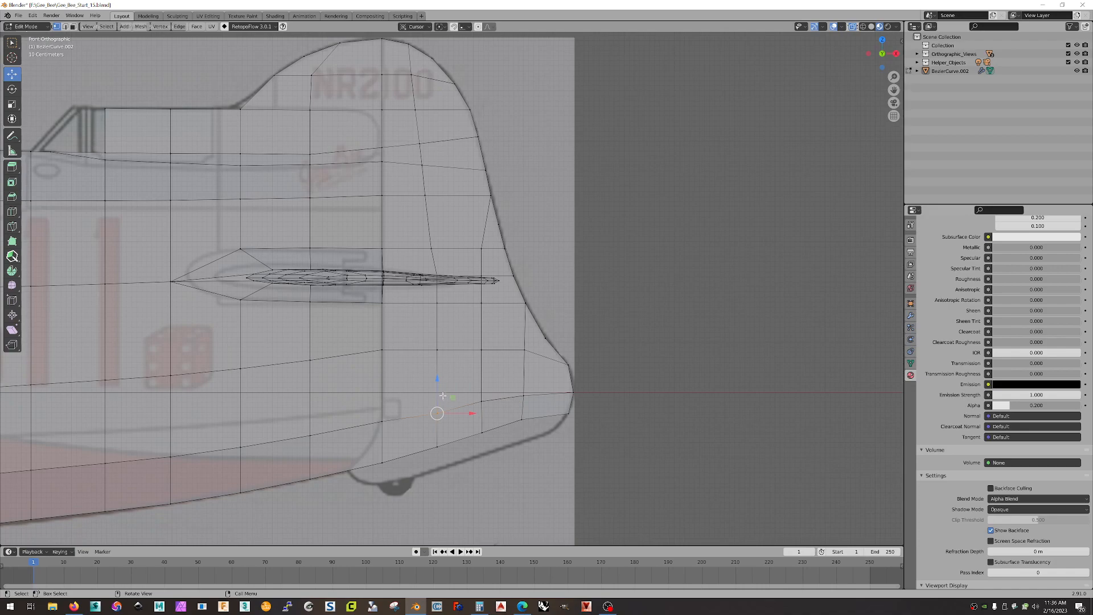
{"action": "left_click_drag", "start_coordinate": [436, 379], "coordinate": [436, 375]}
- Adjust the rear corner vertices on the outline and move the neighbouring lower-edge vertices 0.039656 m along X
{"action": "left_click", "coordinate": [570, 412]}
{"action": "left_click_drag", "start_coordinate": [584, 398], "coordinate": [561, 419]}
{"action": "left_click", "coordinate": [521, 419]}
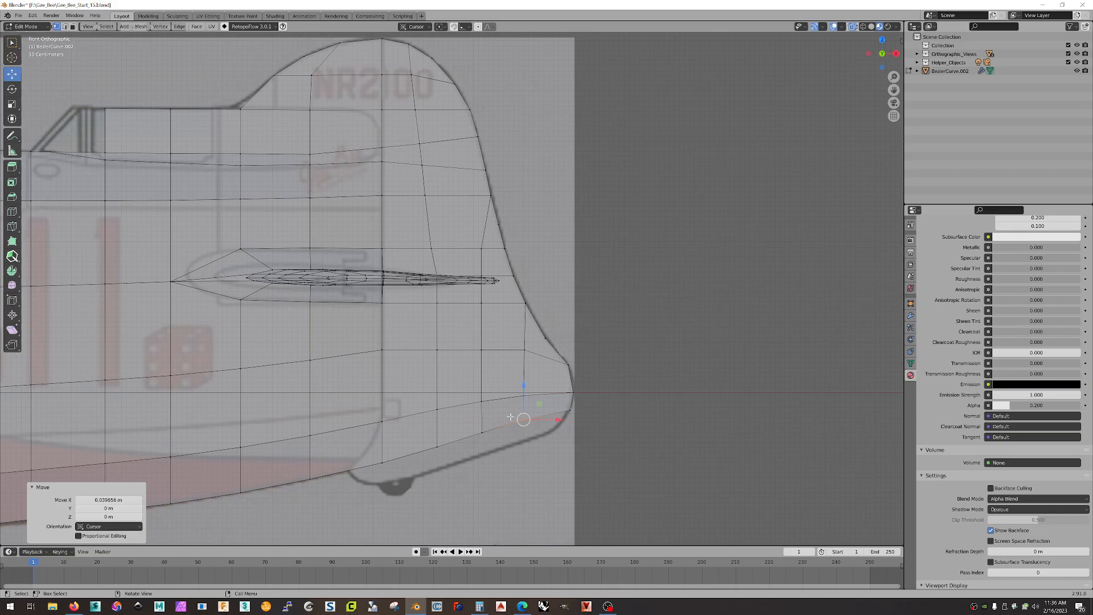
- Select the strip of bottom faces along the rudder's lower edge from the rear corner to the fuselage, and return to front view
{"action": "middle_click_drag", "start_coordinate": [500, 459], "coordinate": [529, 405]}
{"action": "key", "text": "3"}
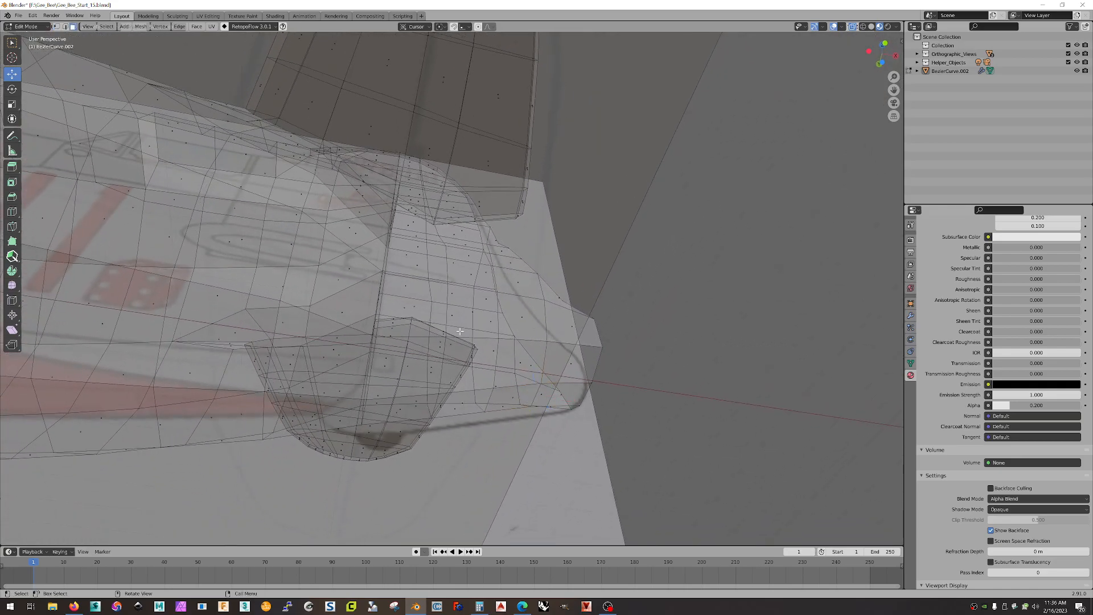
{"action": "left_click", "coordinate": [564, 393]}
{"action": "middle_click_drag", "start_coordinate": [617, 385], "coordinate": [602, 431]}
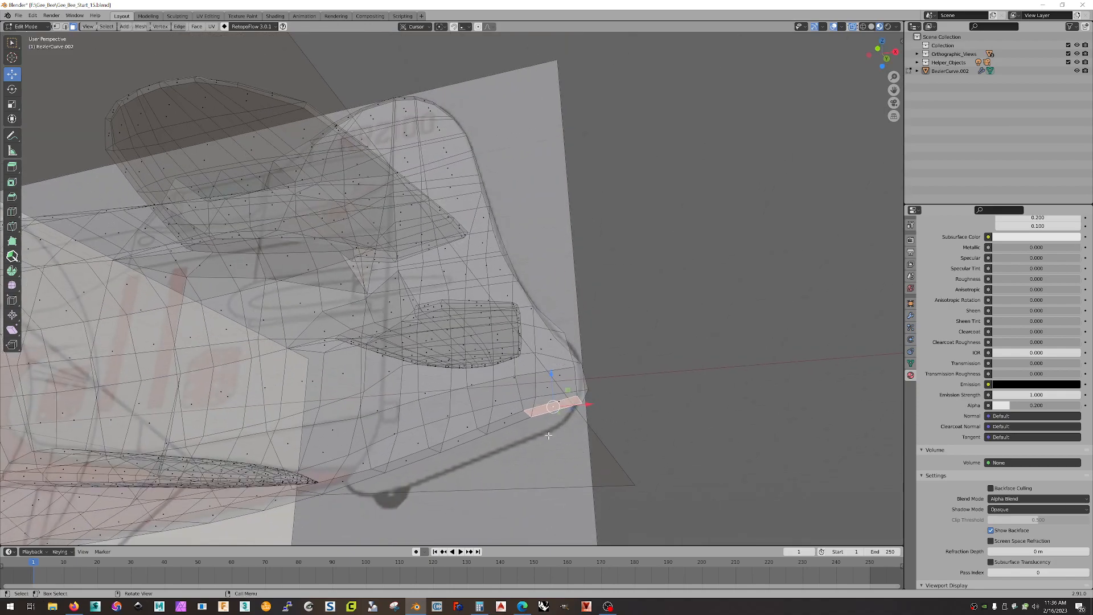
{"action": "left_click", "coordinate": [453, 444], "text": "ctrl"}
{"action": "left_click", "coordinate": [401, 461], "text": "ctrl"}
{"action": "middle_click_drag", "start_coordinate": [402, 461], "coordinate": [348, 465]}
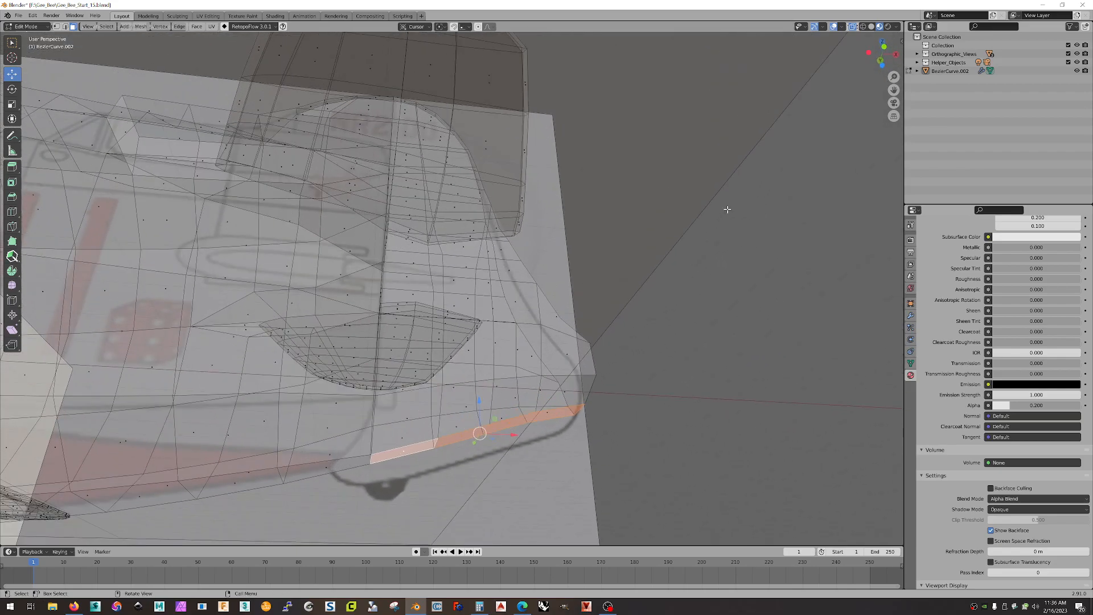
{"action": "left_click", "coordinate": [884, 47]}
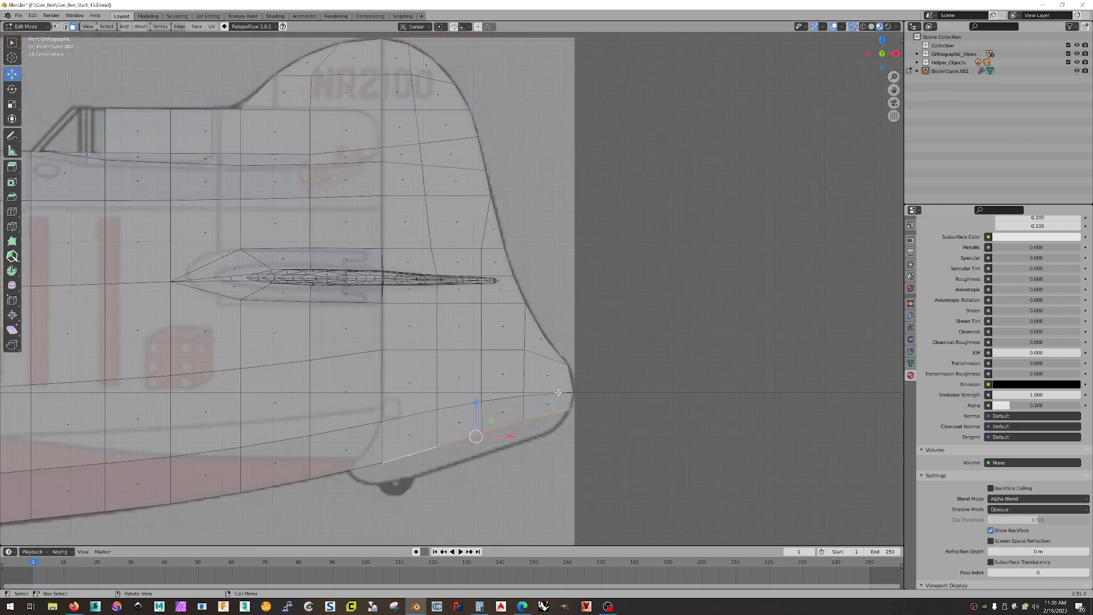
- Extrude the strip of faces along the rudder's lower edge and lower it about 0.47 m along Z
{"action": "key", "text": "e"}
{"action": "right_click", "coordinate": [534, 448]}
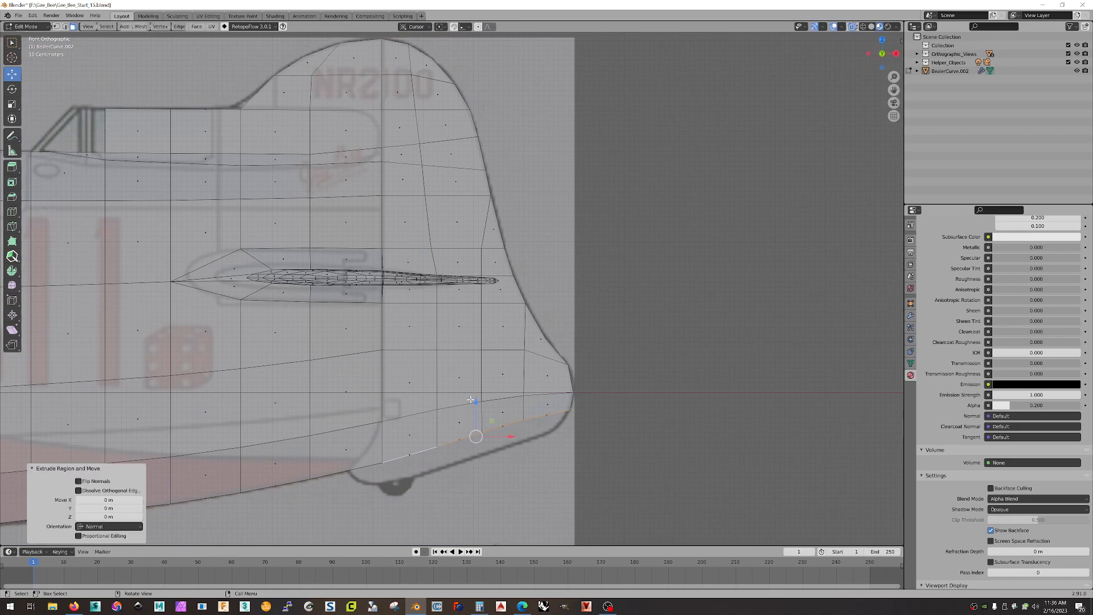
{"action": "left_click_drag", "start_coordinate": [476, 401], "coordinate": [476, 425]}
{"action": "scroll", "coordinate": [565, 446], "scroll_direction": "up", "scroll_amount": 4}
{"action": "scroll", "coordinate": [562, 452], "scroll_direction": "down", "scroll_amount": 2}
{"action": "middle_click_drag", "start_coordinate": [567, 463], "coordinate": [583, 282], "text": "shift"}
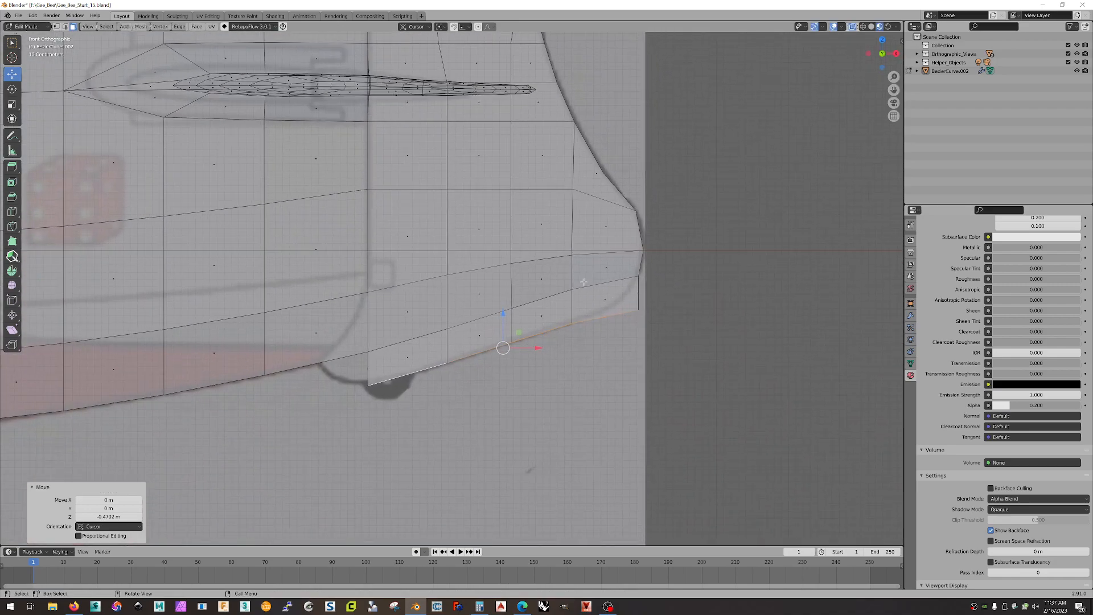
- Move the lower rear corner vertices of the extruded strip about -0.26 m along X and 0.118 m along Z onto the reference outline
{"action": "key", "text": "1"}
{"action": "left_click", "coordinate": [649, 314]}
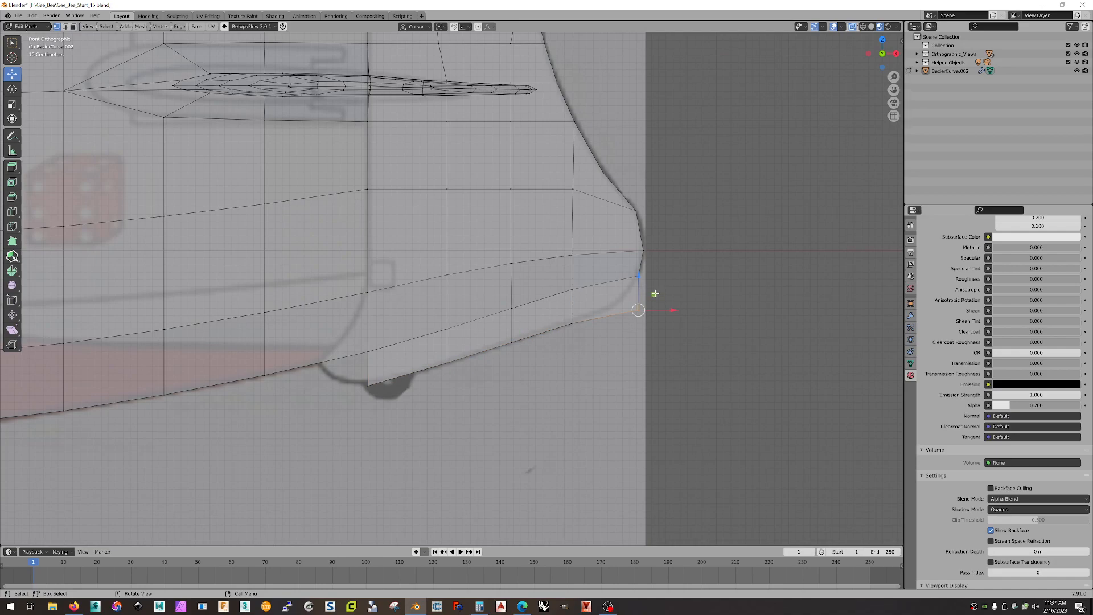
{"action": "key", "text": "g"}
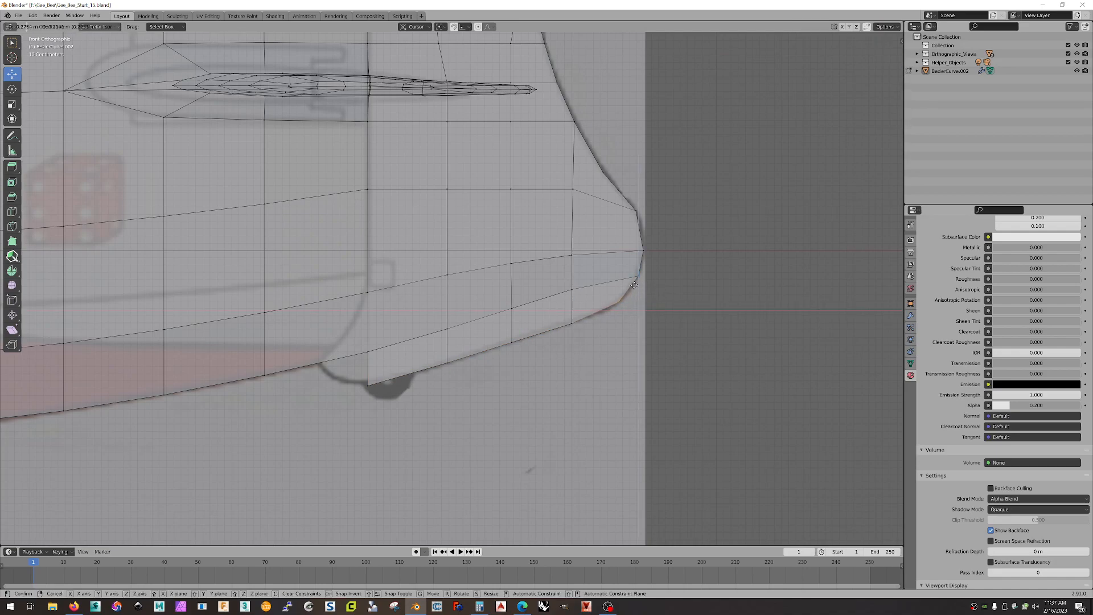
{"action": "left_click", "coordinate": [635, 284]}
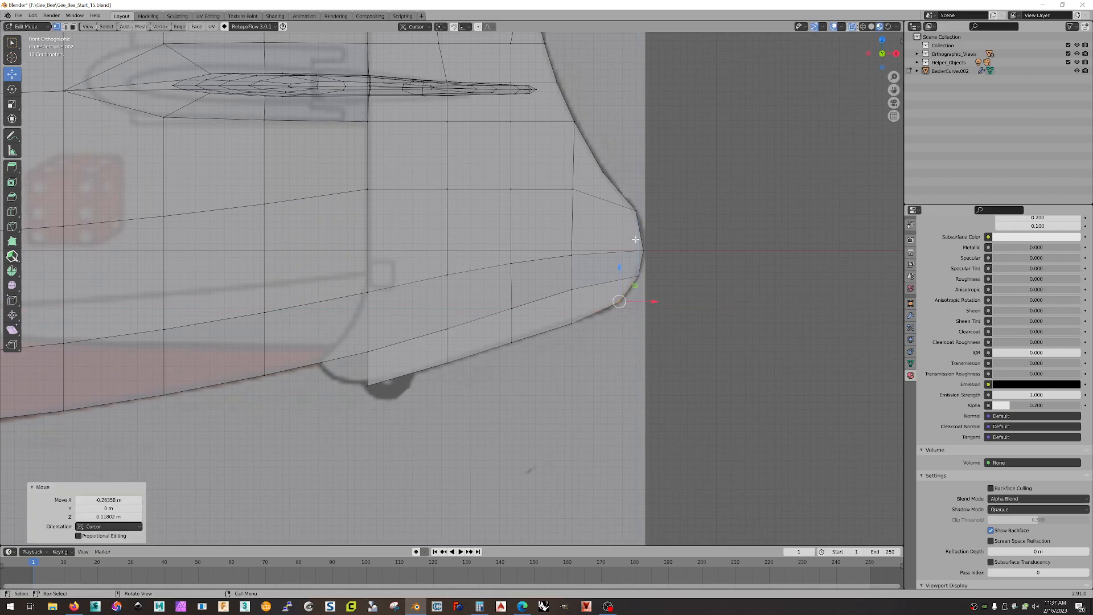
- Move the rear tip vertices 0.015736 m along X and 0.079682 m along Z, and fit the neighbouring rear-edge vertices to the outline
{"action": "left_click", "coordinate": [660, 241]}
{"action": "key", "text": "g"}
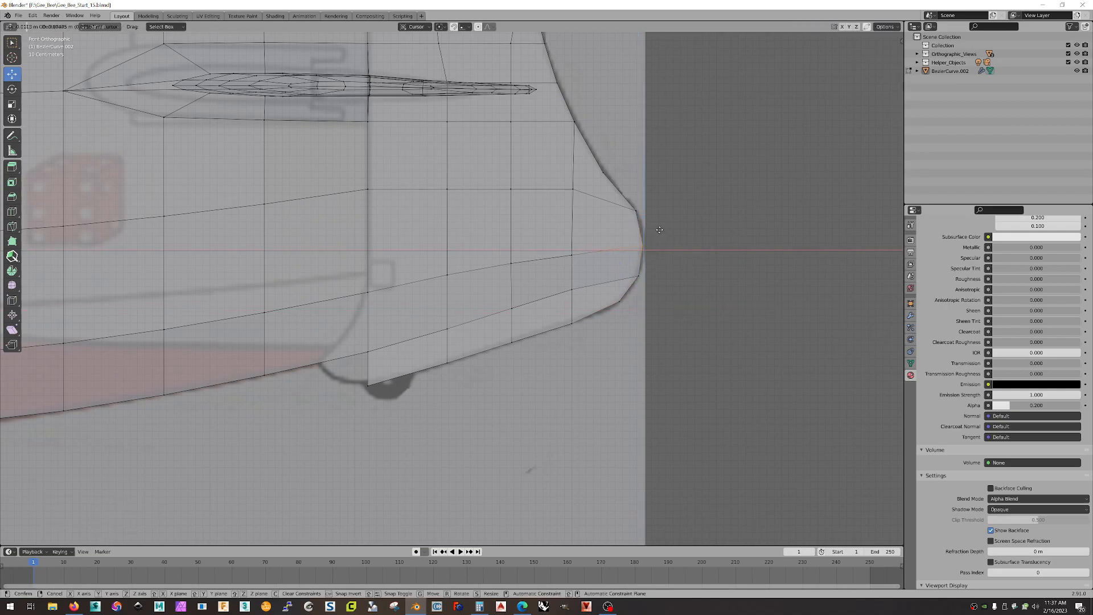
{"action": "left_click", "coordinate": [649, 236]}
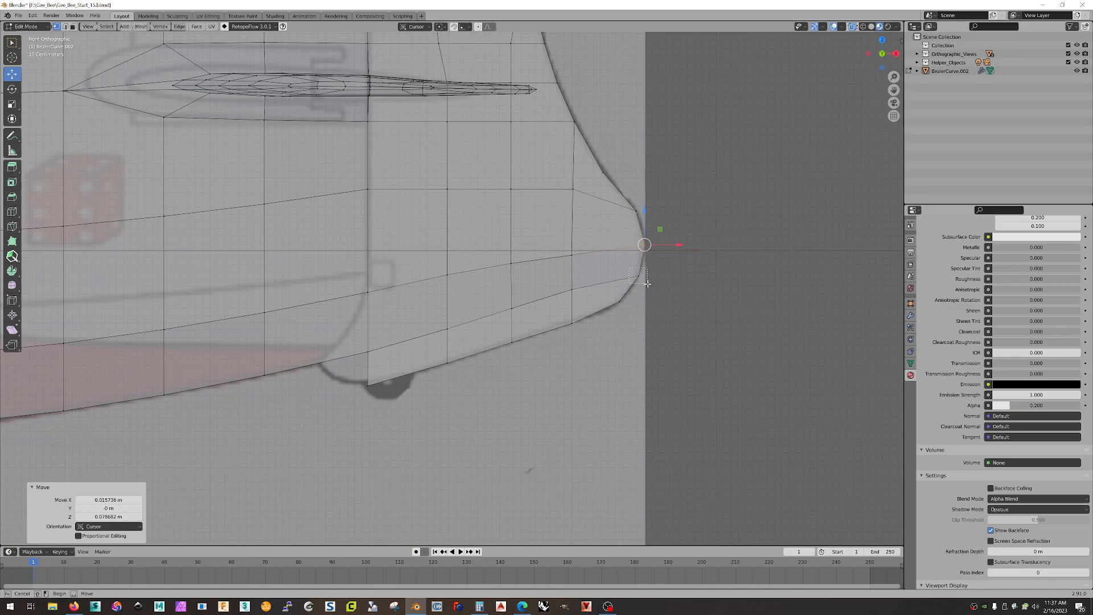
{"action": "left_click", "coordinate": [652, 257]}
{"action": "left_click", "coordinate": [655, 258]}
- Fit the inner lower-edge vertices to the outline, moving the ones nearest the front corner -0.007868 m along Z
{"action": "left_click", "coordinate": [562, 312]}
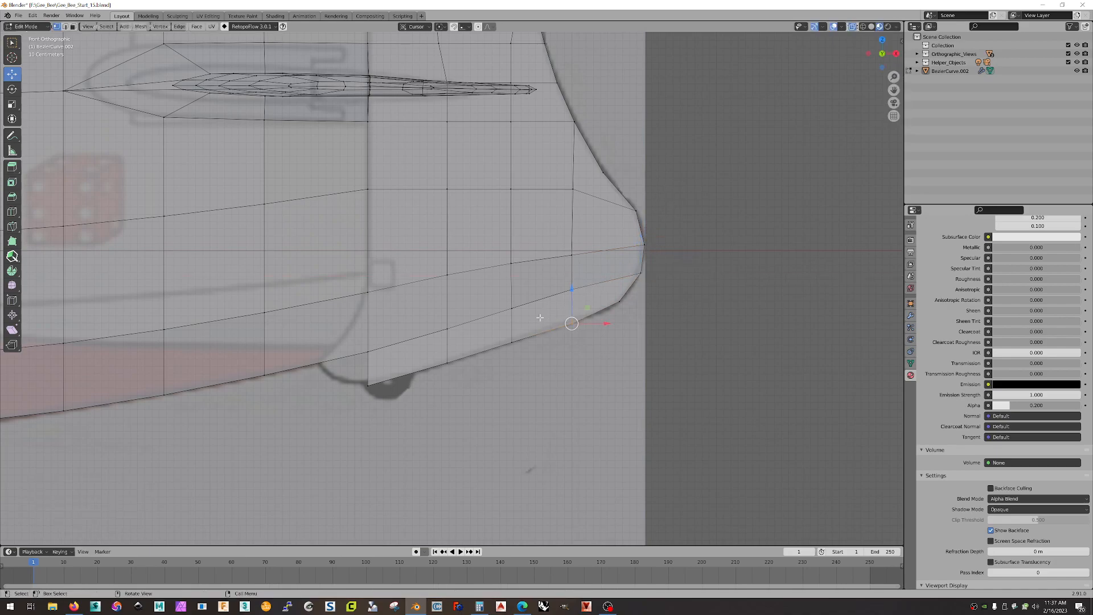
{"action": "left_click_drag", "start_coordinate": [438, 340], "coordinate": [528, 398]}
{"action": "left_click_drag", "start_coordinate": [573, 293], "coordinate": [560, 292]}
{"action": "left_click_drag", "start_coordinate": [431, 344], "coordinate": [456, 365]}
{"action": "left_click_drag", "start_coordinate": [446, 327], "coordinate": [447, 330]}
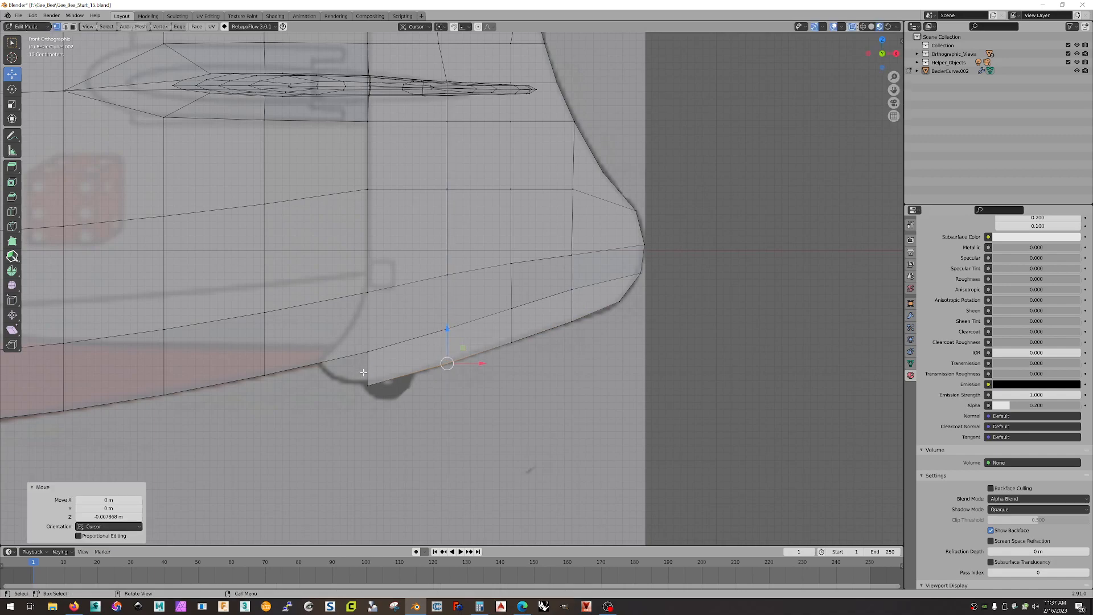
- Raise the front lower corner vertices of the extruded strip 0.055077 m along Z
{"action": "left_click", "coordinate": [367, 383]}
{"action": "key", "text": "g"}
{"action": "key", "text": "z"}
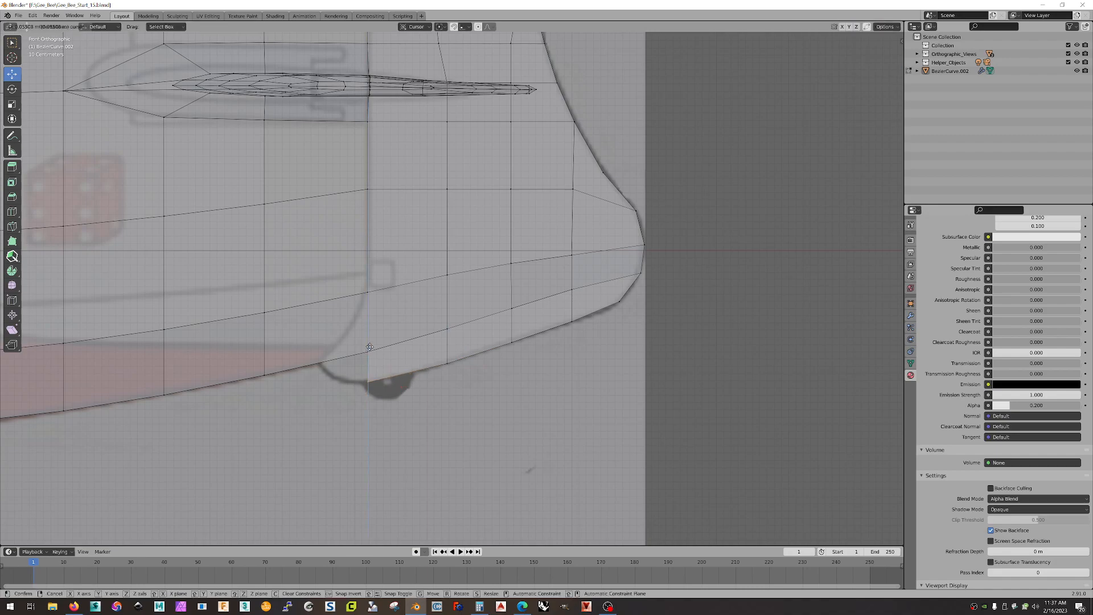
{"action": "left_click", "coordinate": [369, 346]}
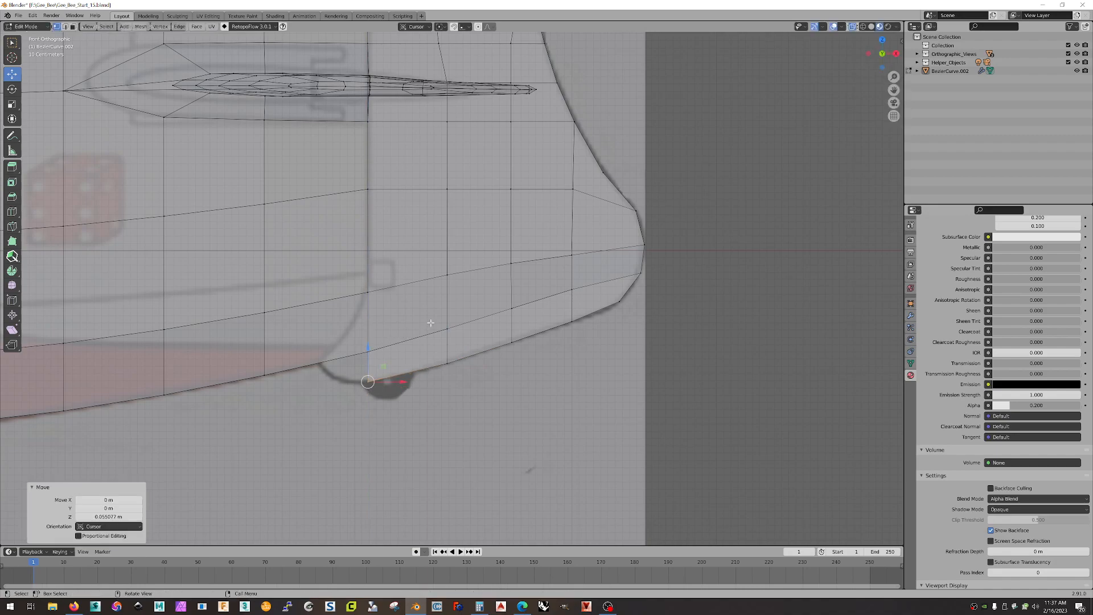
- Raise the two front vertex sets of the row above the lower edge slightly, moving the second one 0.031473 m along Z
{"action": "left_click", "coordinate": [369, 345]}
{"action": "key", "text": "g"}
{"action": "key", "text": "z"}
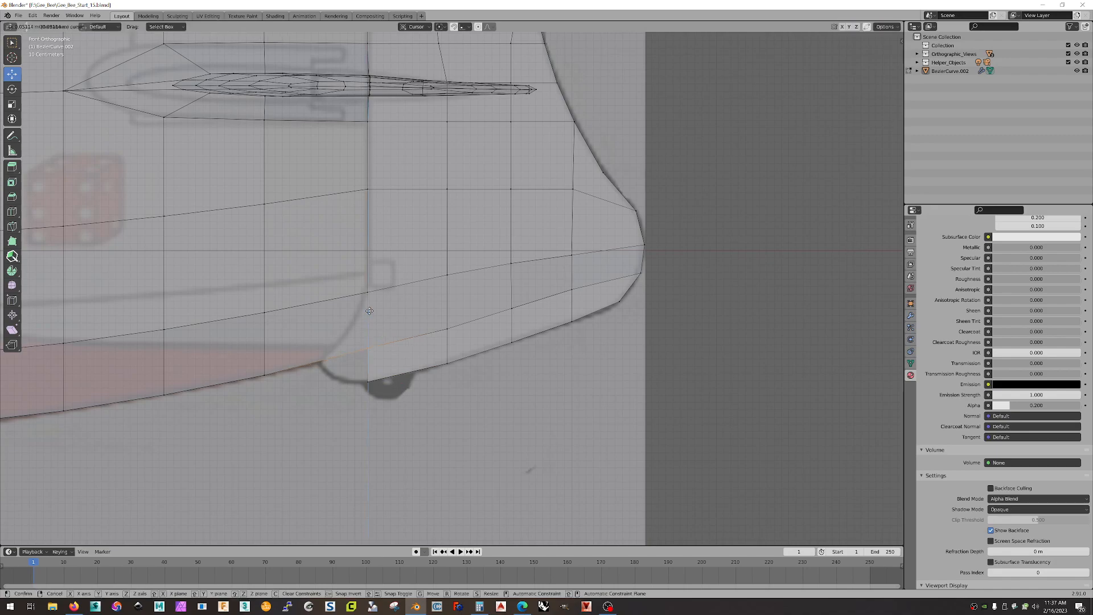
{"action": "left_click", "coordinate": [370, 313]}
{"action": "left_click", "coordinate": [447, 327]}
{"action": "key", "text": "g"}
{"action": "key", "text": "z"}
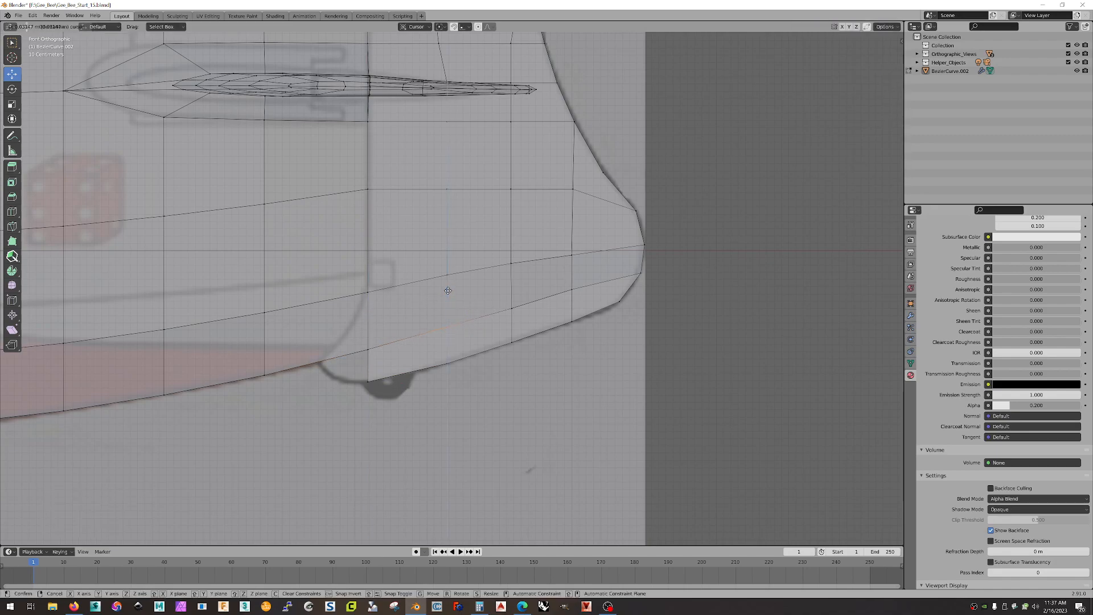
{"action": "left_click", "coordinate": [446, 288]}
- Bridge the two opposite vertical edges at the front end of the extruded lower strip, and return to front view
{"action": "scroll", "coordinate": [414, 337], "scroll_direction": "down", "scroll_amount": 3}
{"action": "middle_click_drag", "start_coordinate": [414, 337], "coordinate": [454, 306]}
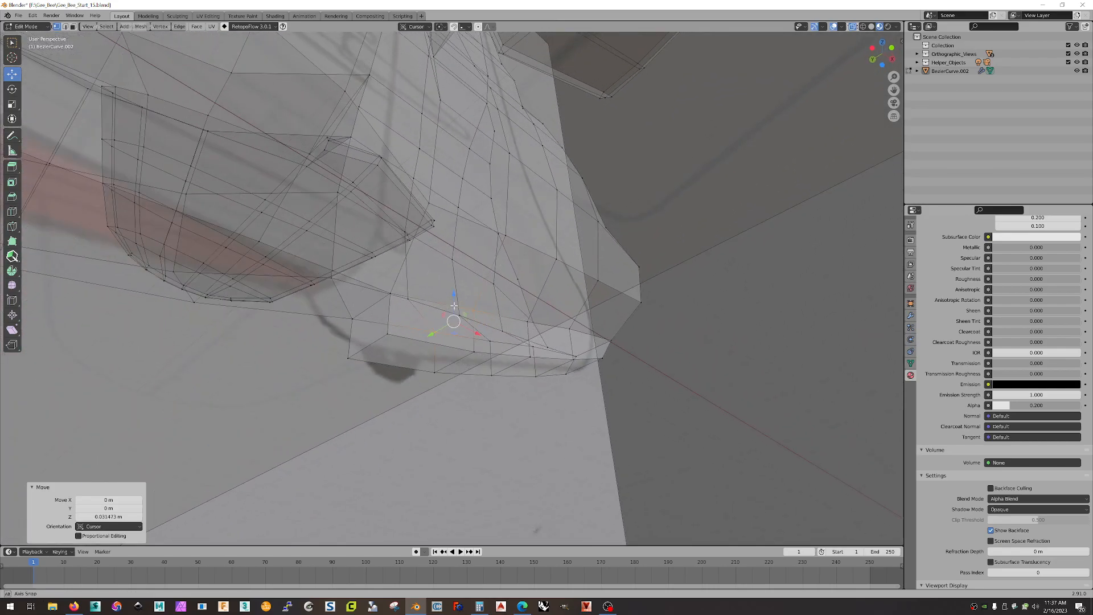
{"action": "key", "text": "2"}
{"action": "left_click", "coordinate": [383, 327]}
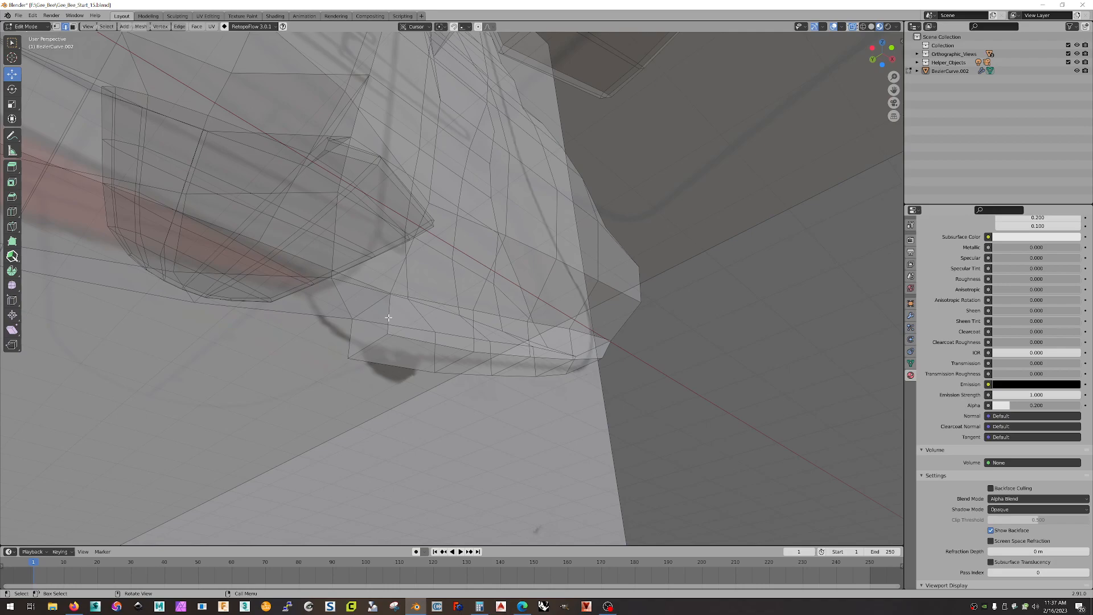
{"action": "left_click", "coordinate": [349, 341]}
{"action": "key", "text": "ctrl+e"}
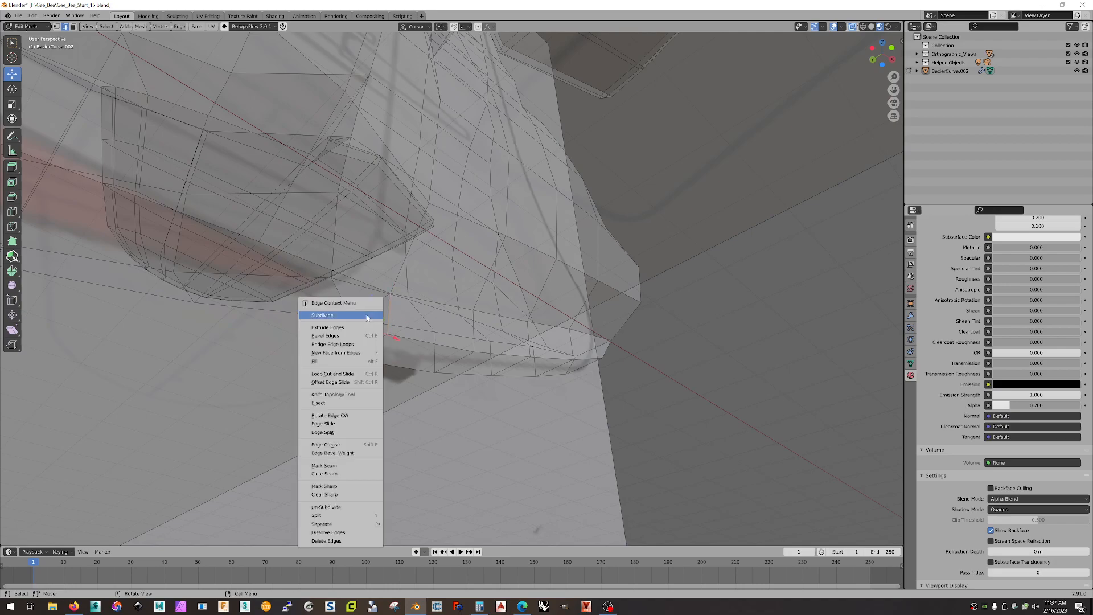
{"action": "left_click", "coordinate": [366, 344]}
{"action": "middle_click_drag", "start_coordinate": [421, 330], "coordinate": [424, 368]}
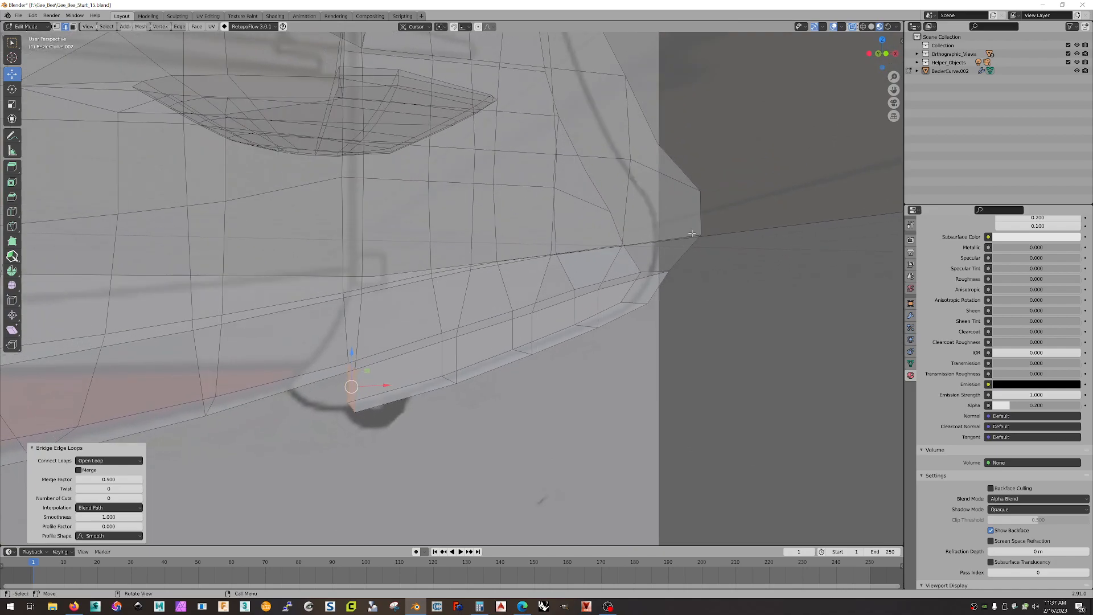
{"action": "left_click", "coordinate": [886, 54]}
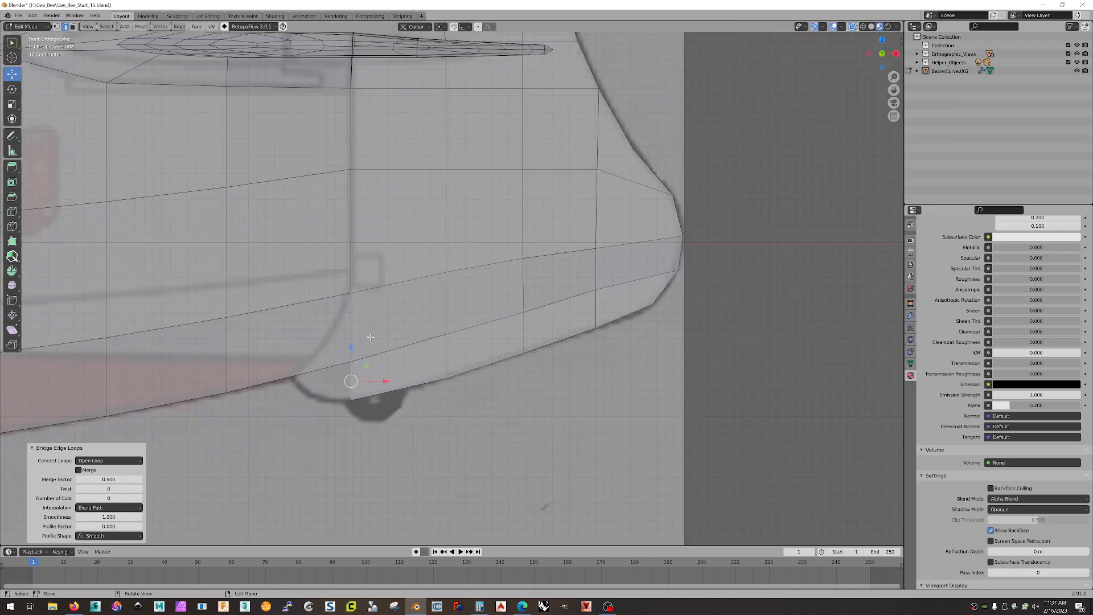
- Extend the bridged front end of the strip toward the fuselage, moving it -0.33112 m along X and -0.085239 m along Z
{"action": "key", "text": "g"}
{"action": "key", "text": "Escape"}
{"action": "left_click_drag", "start_coordinate": [365, 363], "coordinate": [336, 374]}
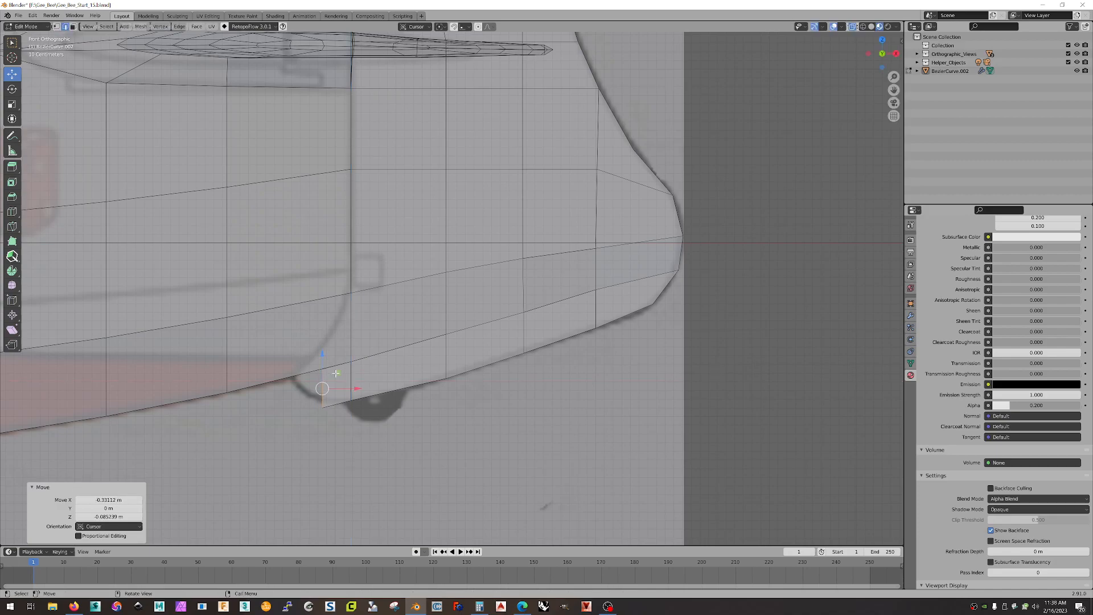
- Extrude the front end once more and move it -0.33112 m along X and -0.088517 m along Z to reach the fuselage underside
{"action": "key", "text": "e"}
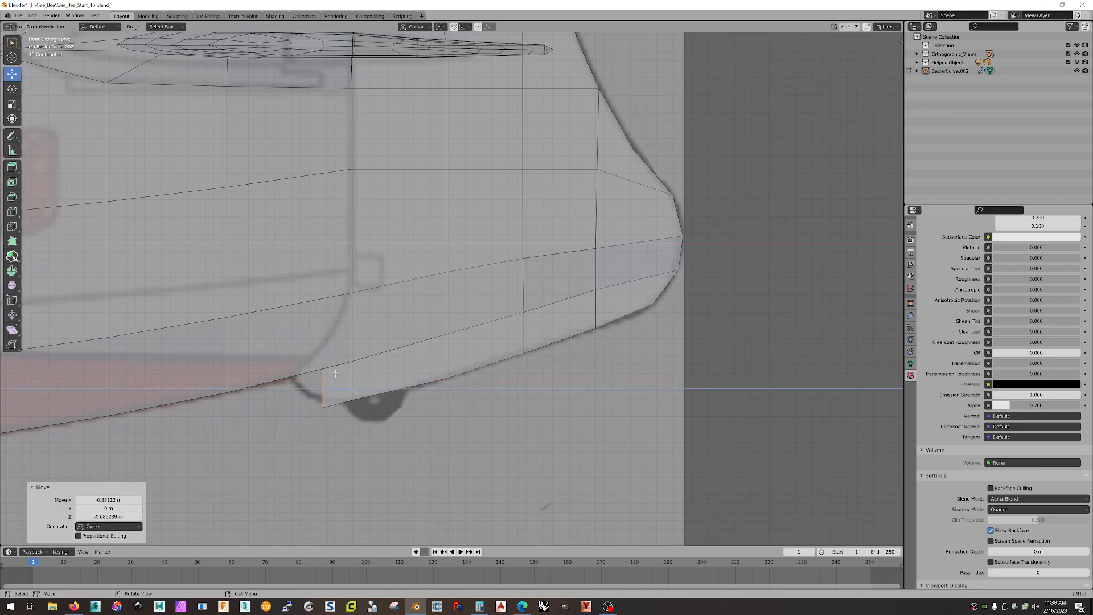
{"action": "right_click", "coordinate": [336, 373]}
{"action": "key", "text": "g"}
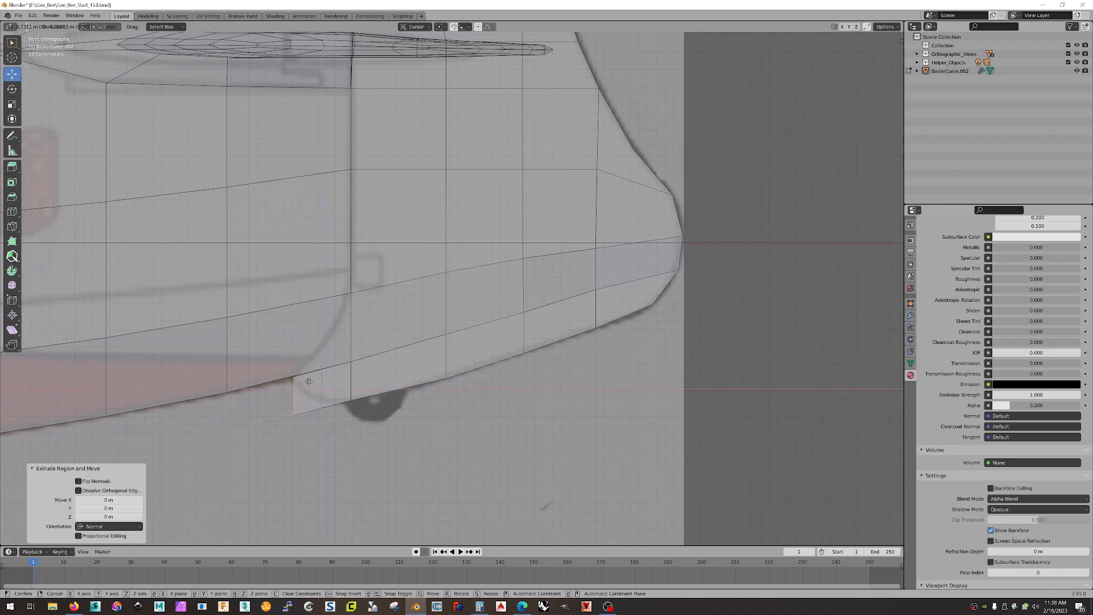
{"action": "left_click", "coordinate": [308, 381]}
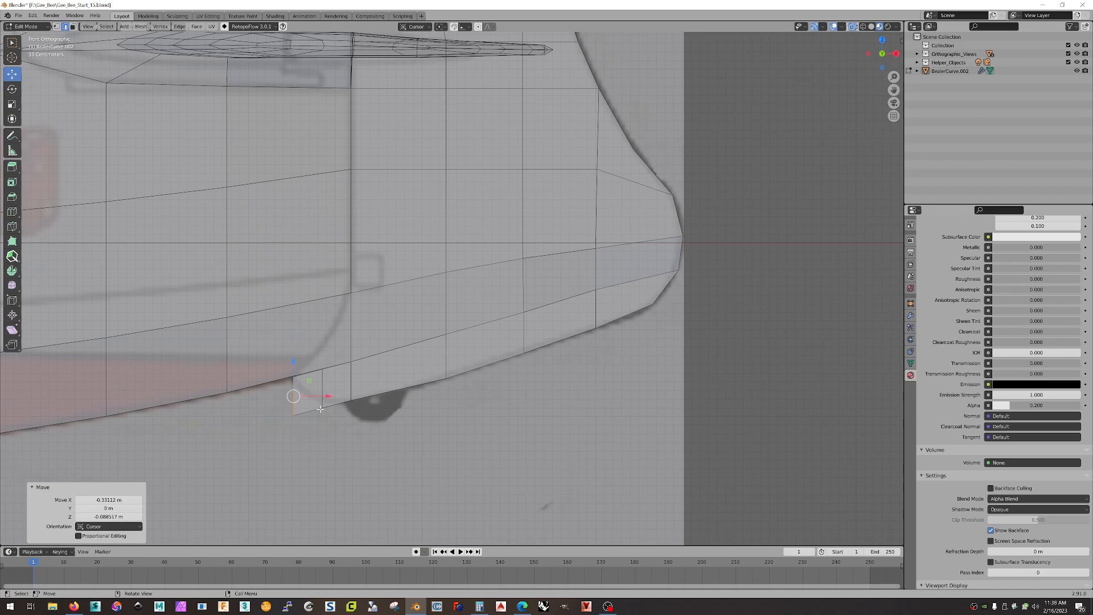
- Move the lower vertices of the two new forward sections up onto the curved outline ahead of the tail wheel
{"action": "key", "text": "1"}
{"action": "left_click", "coordinate": [302, 420]}
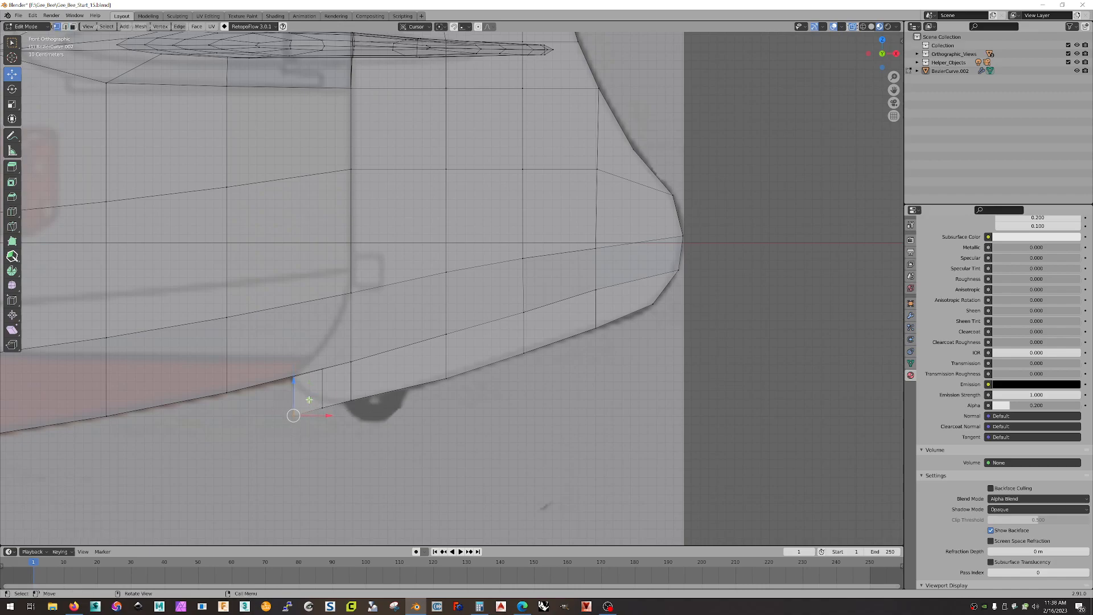
{"action": "key", "text": "g"}
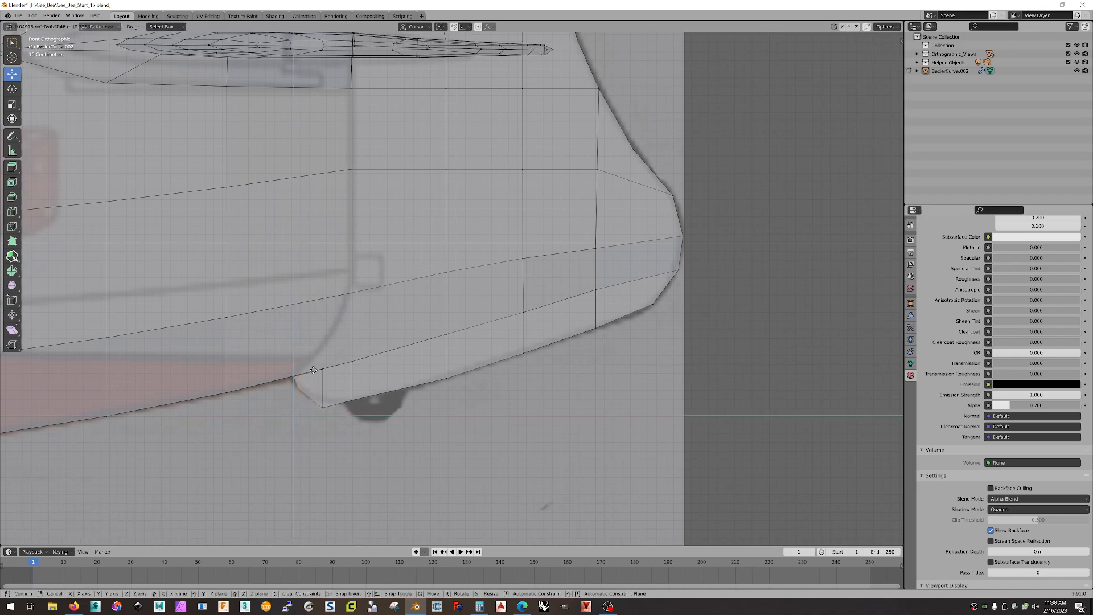
{"action": "left_click_drag", "start_coordinate": [313, 371], "coordinate": [377, 386]}
{"action": "left_click", "coordinate": [321, 408]}
{"action": "left_click", "coordinate": [360, 402]}
{"action": "key", "text": "ctrl+z"}
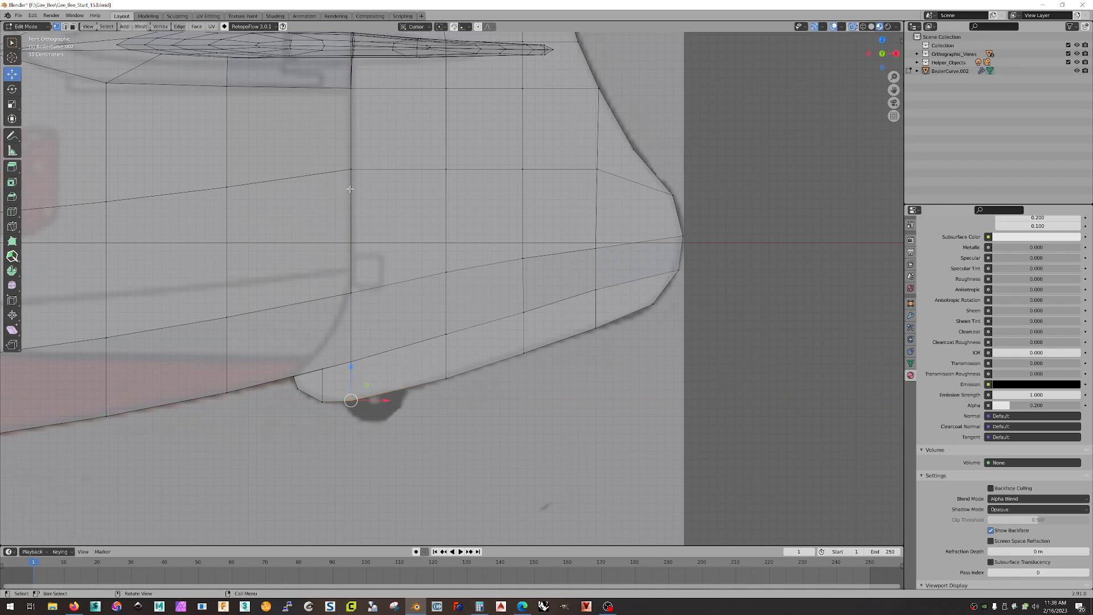
- Examine the rudder's lower outline against the reference drawing from the front view and at an angle
{"action": "scroll", "coordinate": [352, 71], "scroll_direction": "down", "scroll_amount": 4}
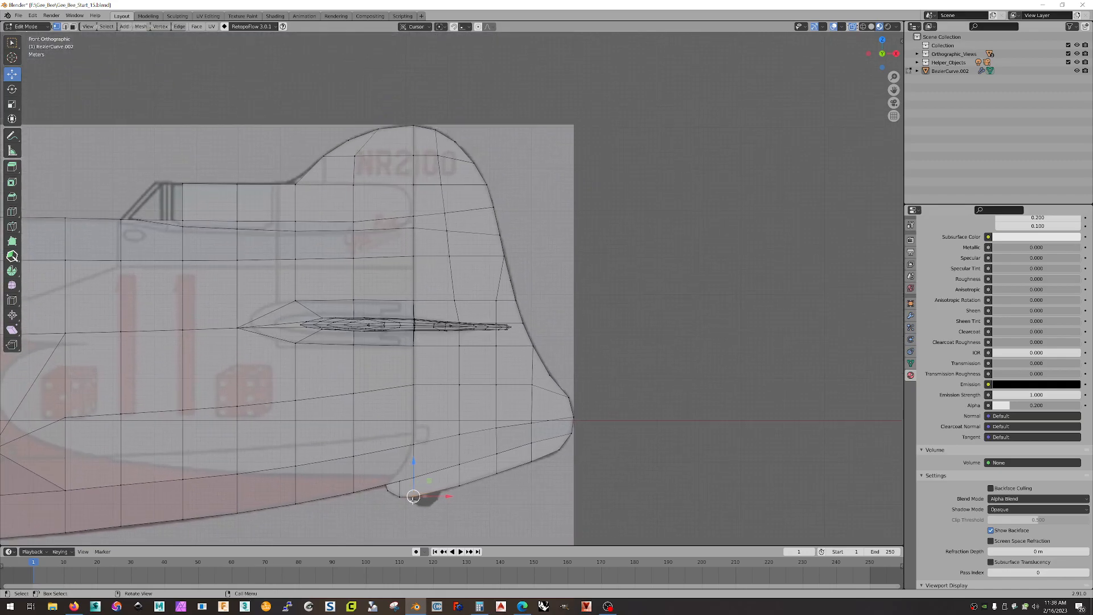
{"action": "scroll", "coordinate": [413, 525], "scroll_direction": "up", "scroll_amount": 3}
{"action": "middle_click_drag", "start_coordinate": [413, 525], "coordinate": [629, 322]}
{"action": "scroll", "coordinate": [670, 203], "scroll_direction": "down", "scroll_amount": 4}
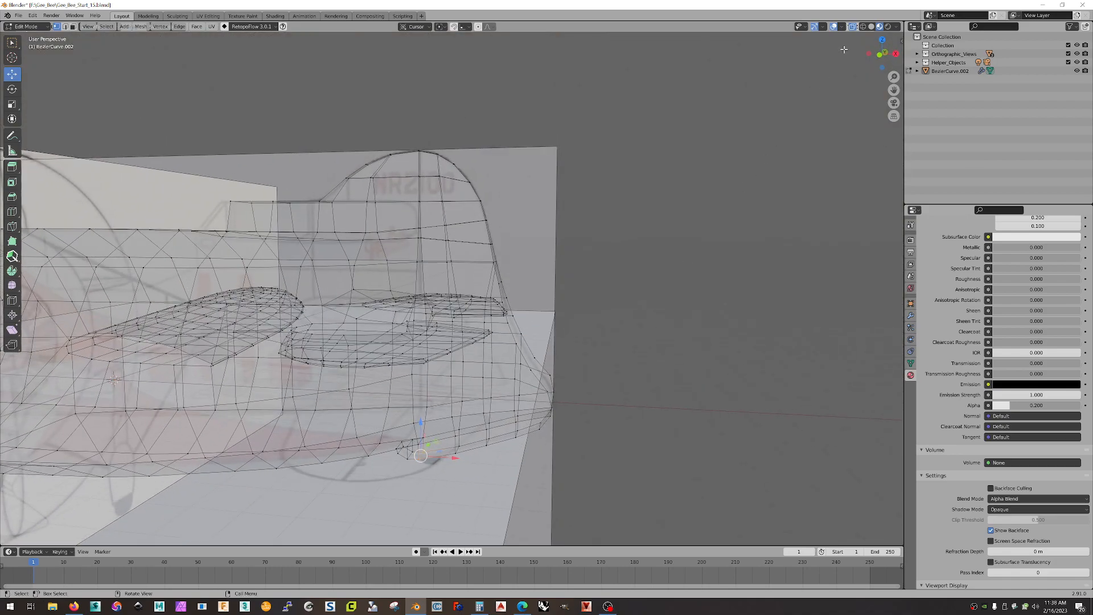
{"action": "left_click", "coordinate": [880, 54]}
{"action": "scroll", "coordinate": [524, 356], "scroll_direction": "up", "scroll_amount": 4}
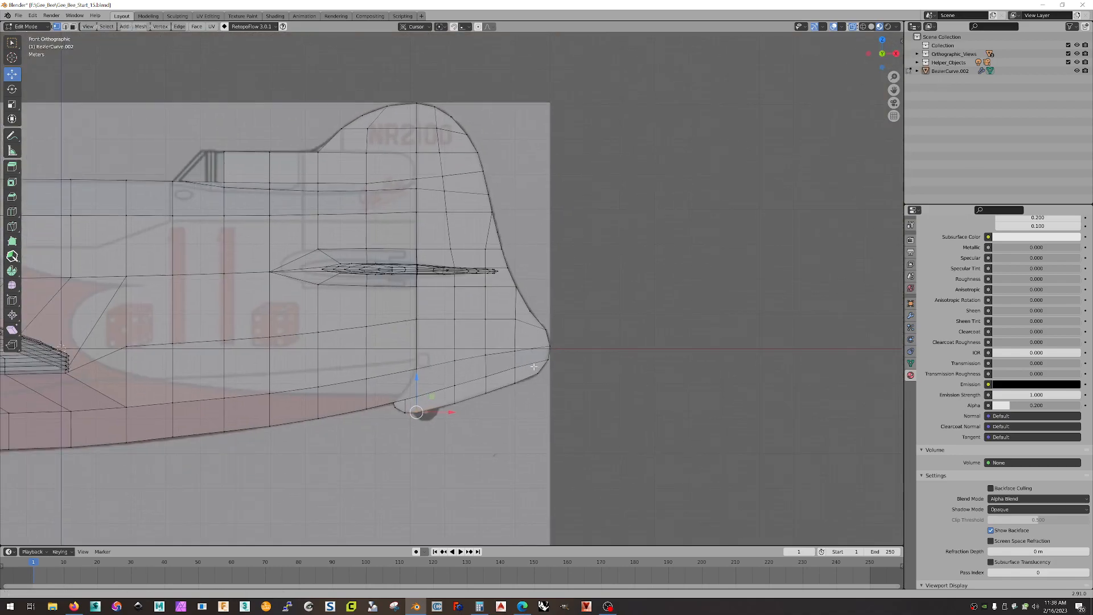
{"action": "scroll", "coordinate": [601, 306], "scroll_direction": "down", "scroll_amount": 4}
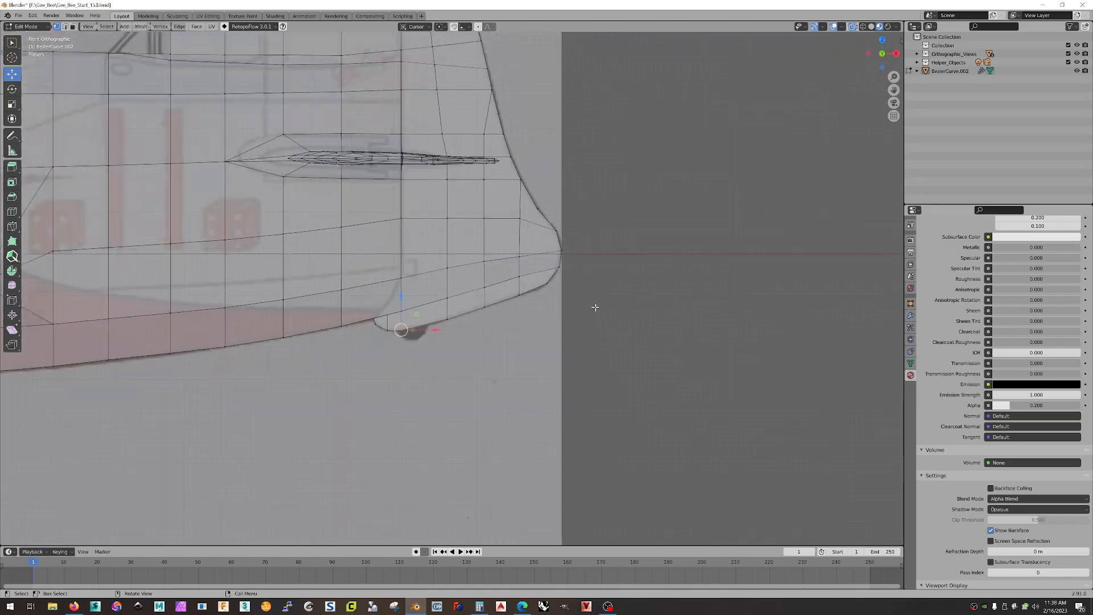
- Narrow the selected vertices at the rudder's lower rear by scaling them to 0.186 along Y
{"action": "middle_click_drag", "start_coordinate": [592, 307], "coordinate": [559, 309]}
{"action": "key", "text": "s"}
{"action": "key", "text": "y"}
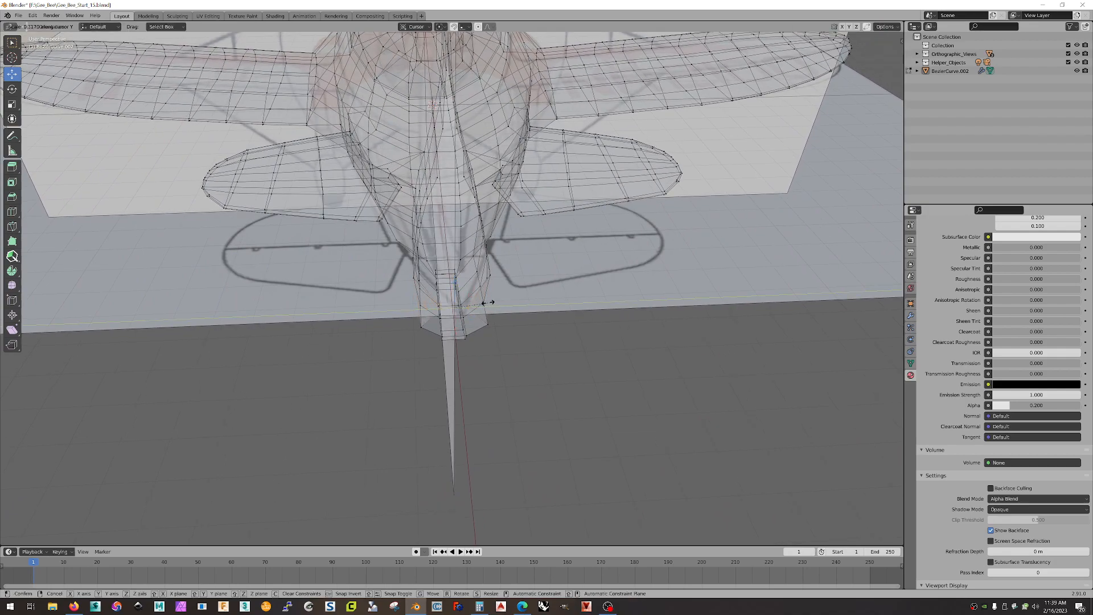
{"action": "left_click", "coordinate": [473, 303]}
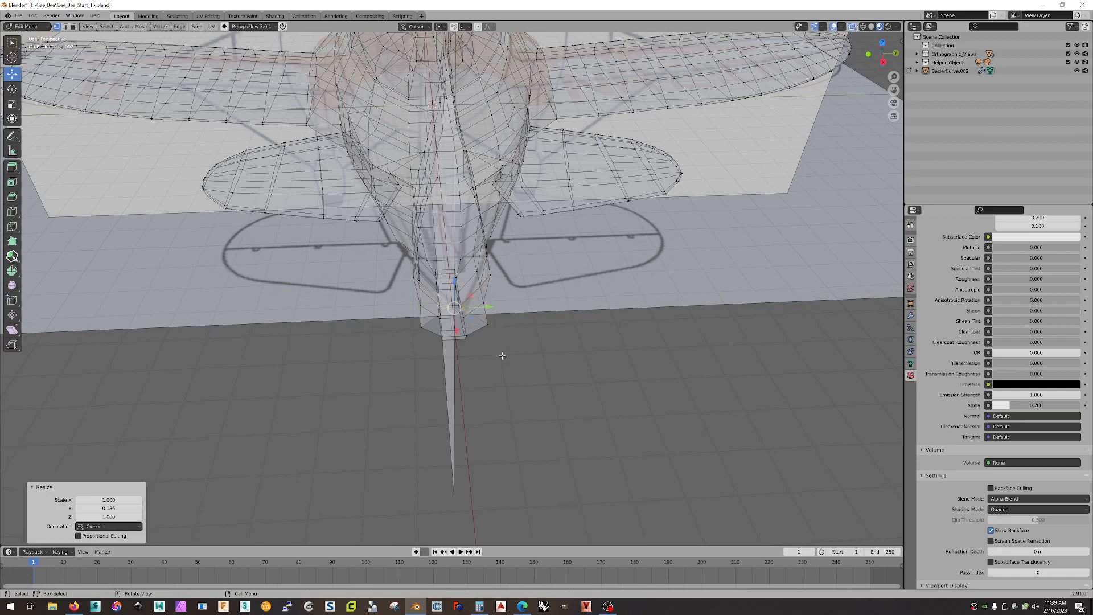
- Select the wide vertices at the rudder's rear end and narrow them along Y
{"action": "middle_click_drag", "start_coordinate": [501, 358], "coordinate": [500, 344]}
{"action": "key", "text": "b"}
{"action": "left_click_drag", "start_coordinate": [475, 357], "coordinate": [413, 336]}
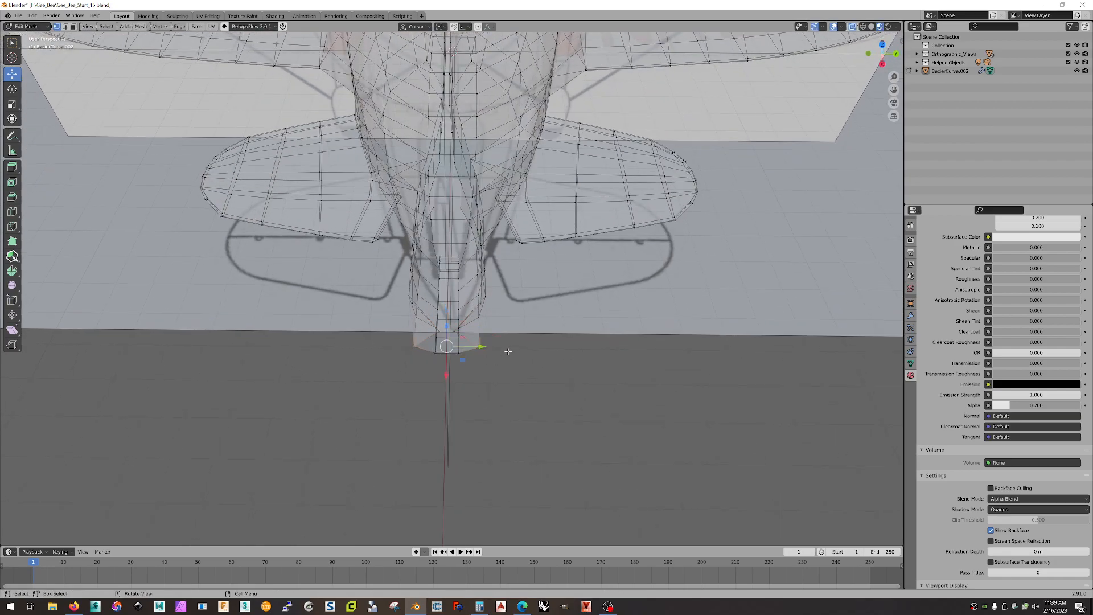
{"action": "key", "text": "s"}
{"action": "key", "text": "y"}
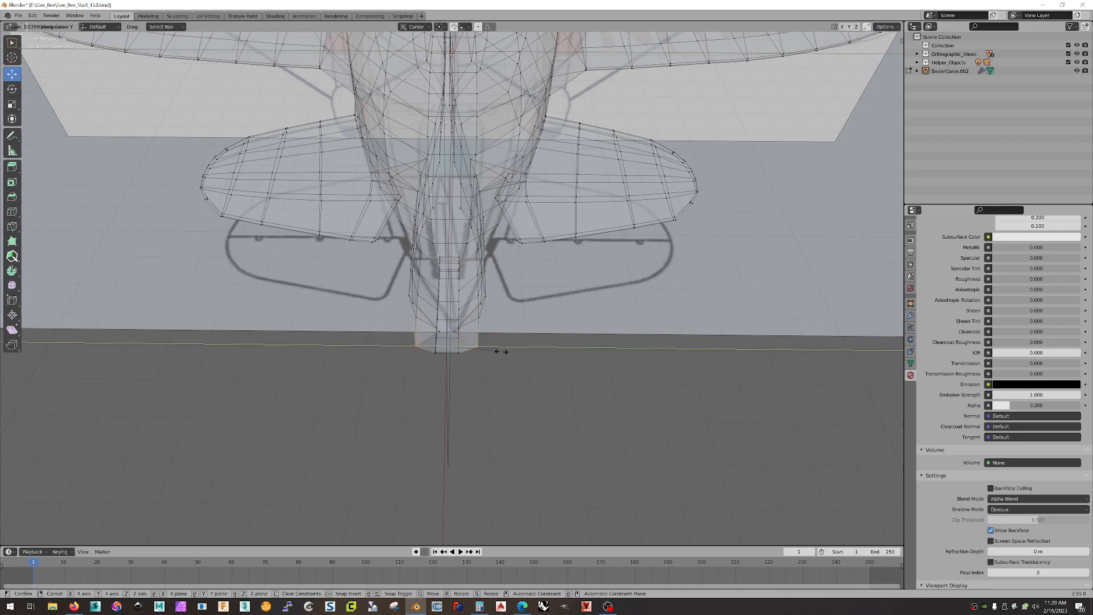
{"action": "left_click", "coordinate": [458, 354]}
- Scale the rearmost vertices of the rudder tip to 0.535 along Y
{"action": "left_click_drag", "start_coordinate": [486, 376], "coordinate": [427, 348]}
{"action": "key", "text": "s"}
{"action": "key", "text": "y"}
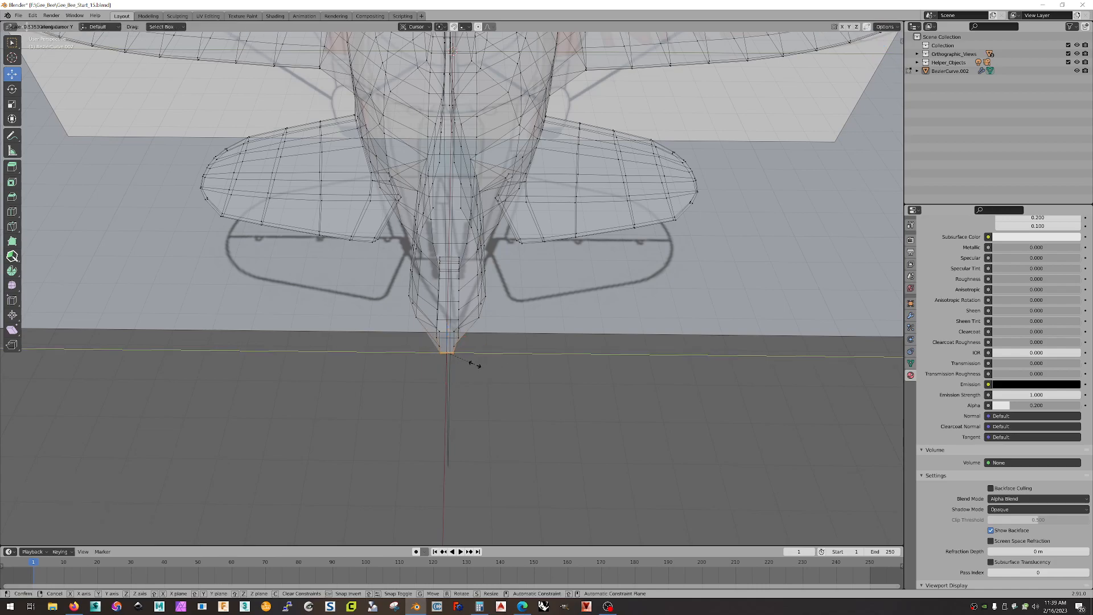
{"action": "left_click", "coordinate": [476, 365]}
{"action": "middle_click_drag", "start_coordinate": [506, 363], "coordinate": [380, 272]}
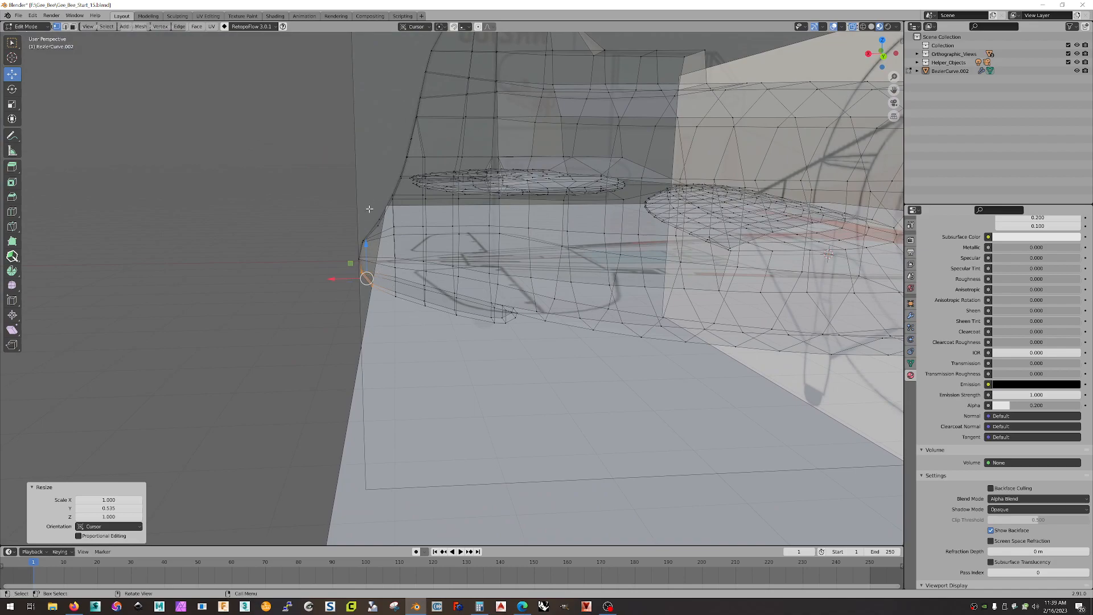
- Narrow the two sets of vertices directly above the rudder's lower rear tip along Y
{"action": "middle_click_drag", "start_coordinate": [371, 212], "coordinate": [407, 284]}
{"action": "key", "text": "s"}
{"action": "key", "text": "y"}
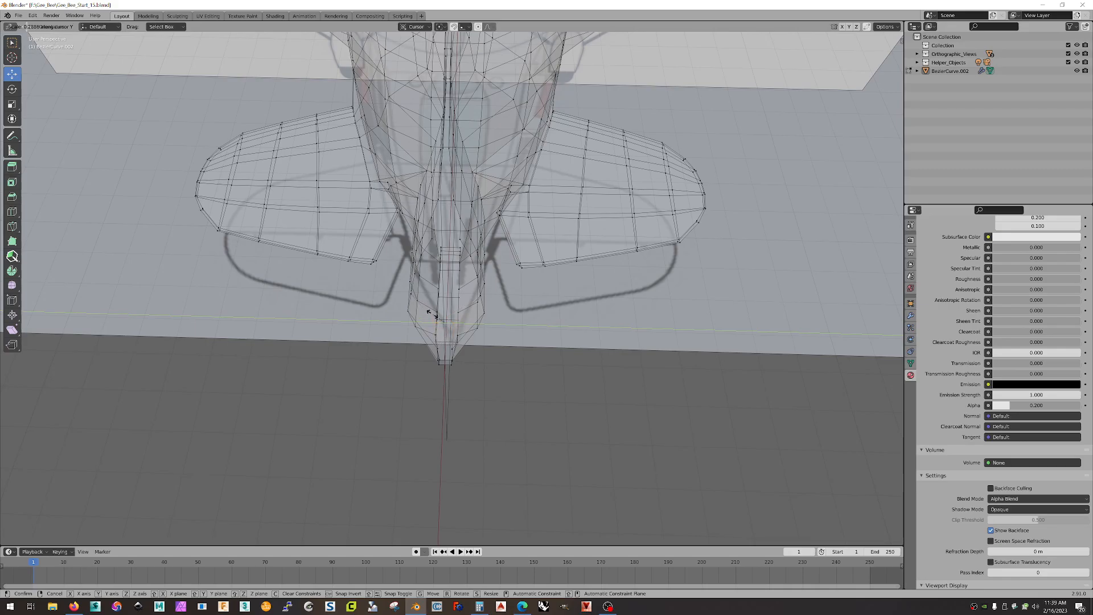
{"action": "left_click", "coordinate": [431, 310]}
{"action": "middle_click_drag", "start_coordinate": [506, 357], "coordinate": [372, 251]}
{"action": "middle_click_drag", "start_coordinate": [343, 199], "coordinate": [522, 356]}
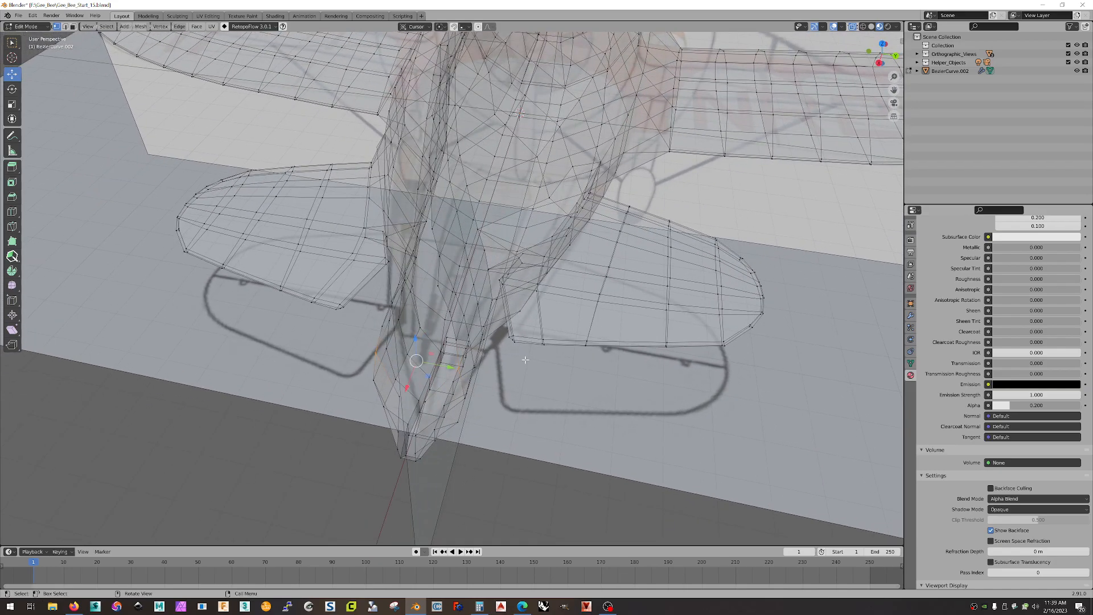
{"action": "key", "text": "s"}
{"action": "key", "text": "y"}
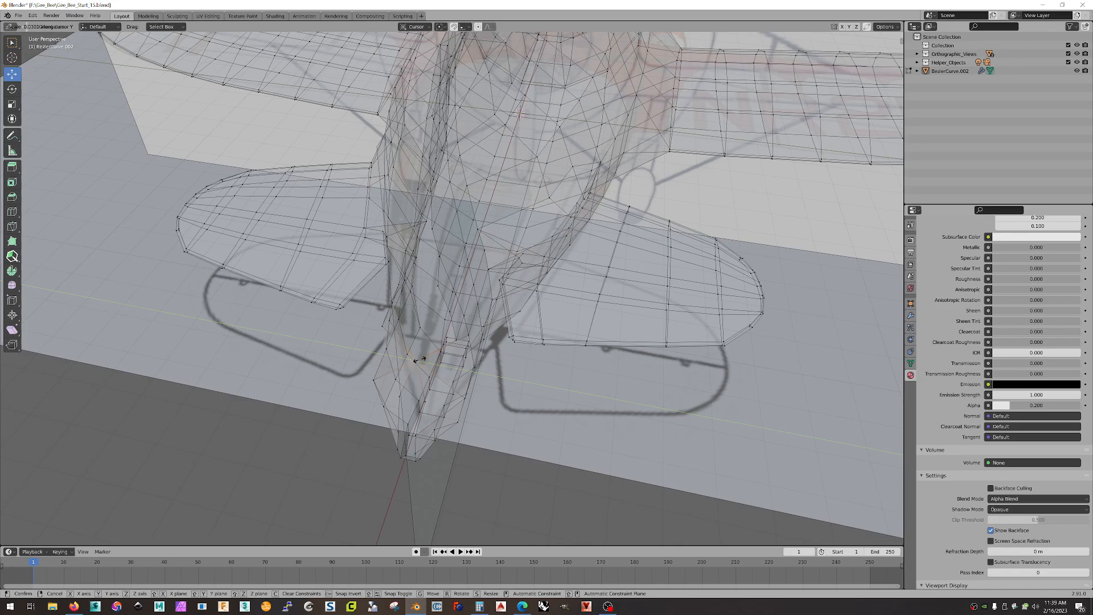
{"action": "left_click", "coordinate": [451, 353]}
- Select the next vertices up the rudder's rear edge and scale them to 0.185 along Y
{"action": "middle_click_drag", "start_coordinate": [451, 354], "coordinate": [578, 328]}
{"action": "left_click_drag", "start_coordinate": [618, 194], "coordinate": [576, 225]}
{"action": "middle_click_drag", "start_coordinate": [703, 234], "coordinate": [586, 278]}
{"action": "key", "text": "s"}
{"action": "key", "text": "y"}
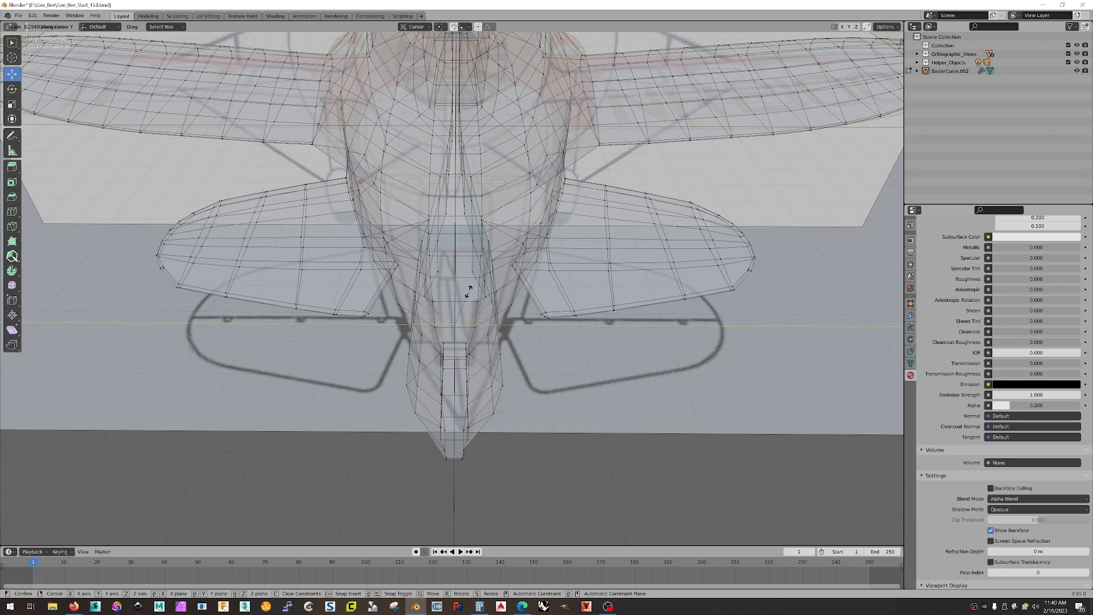
{"action": "left_click", "coordinate": [450, 299]}
- Select the rear-edge vertices level with the back of the horizontal tail surfaces and narrow them along Y
{"action": "middle_click_drag", "start_coordinate": [449, 299], "coordinate": [676, 266]}
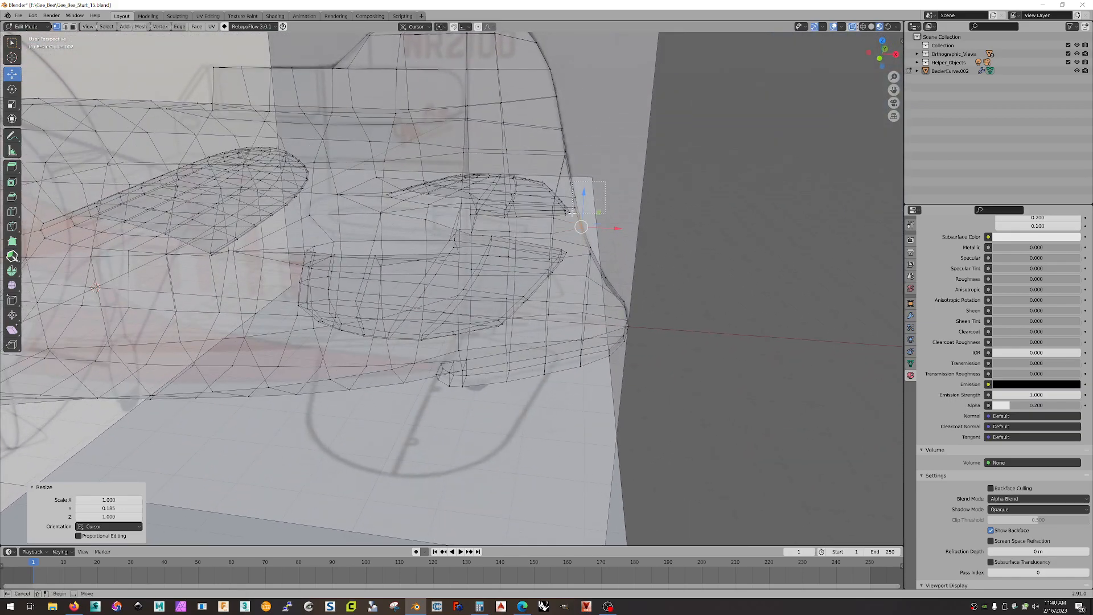
{"action": "middle_click_drag", "start_coordinate": [671, 195], "coordinate": [498, 341]}
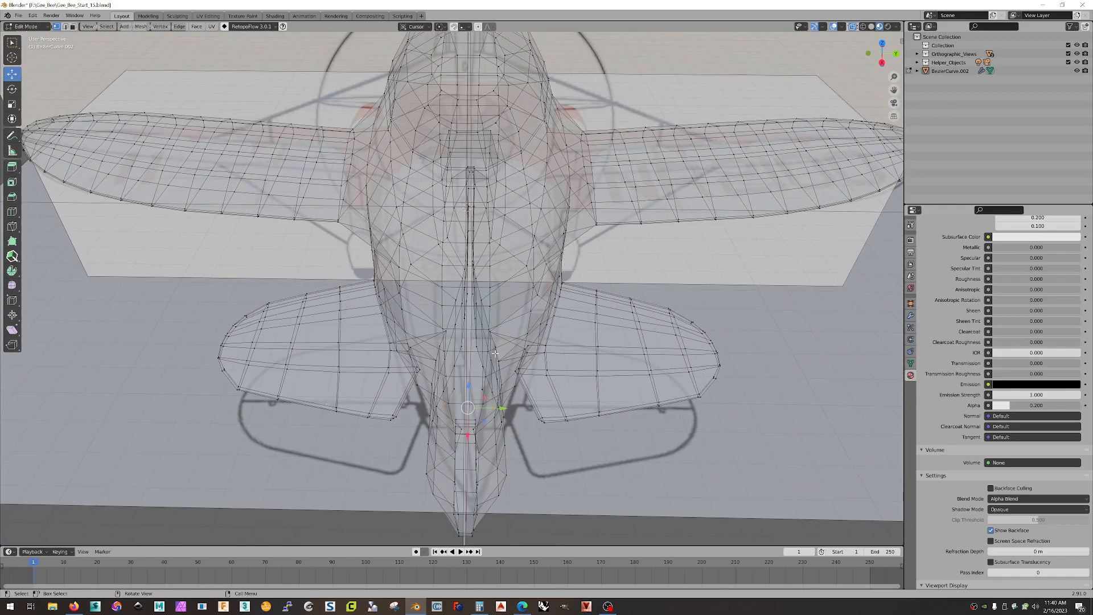
{"action": "key", "text": "s"}
{"action": "key", "text": "y"}
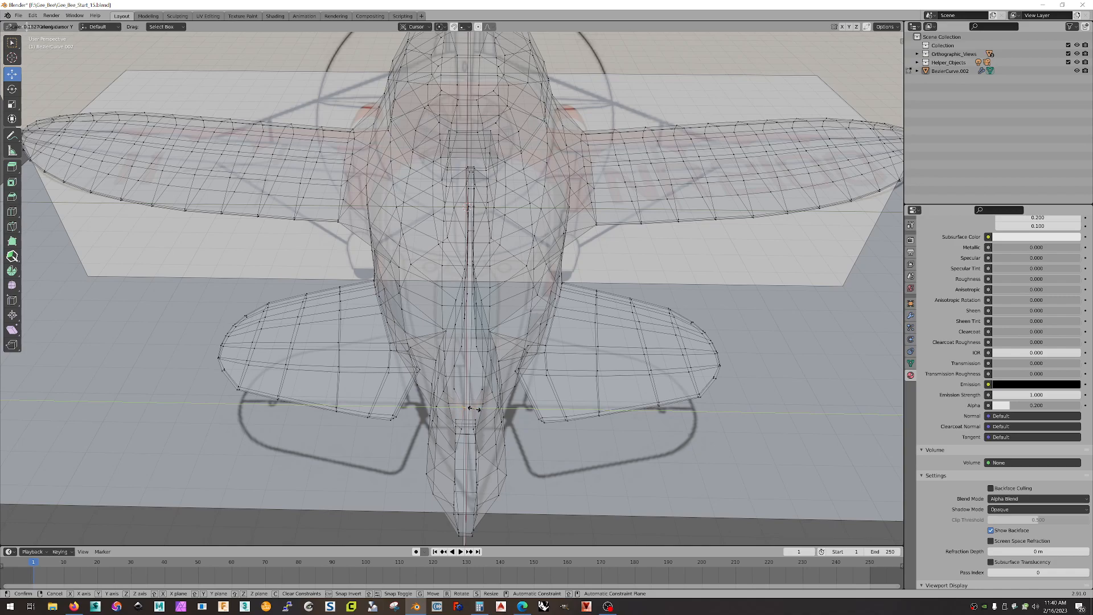
{"action": "left_click", "coordinate": [474, 408]}
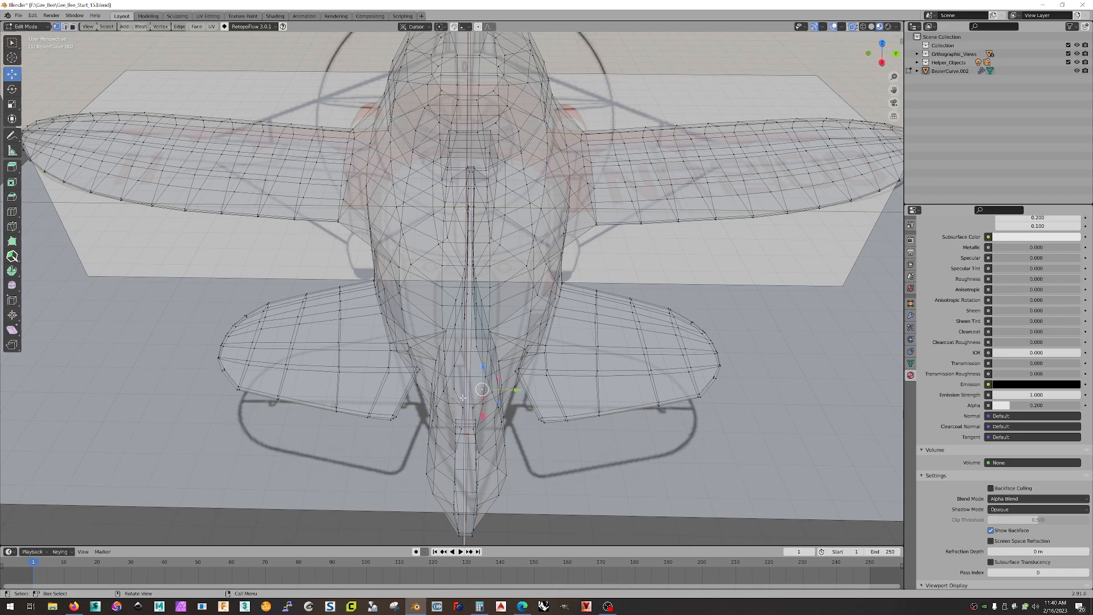
- Scale the next two vertex pairs up the rudder's rear edge along Y to 0.361 and 0.310
{"action": "key", "text": "s"}
{"action": "key", "text": "y"}
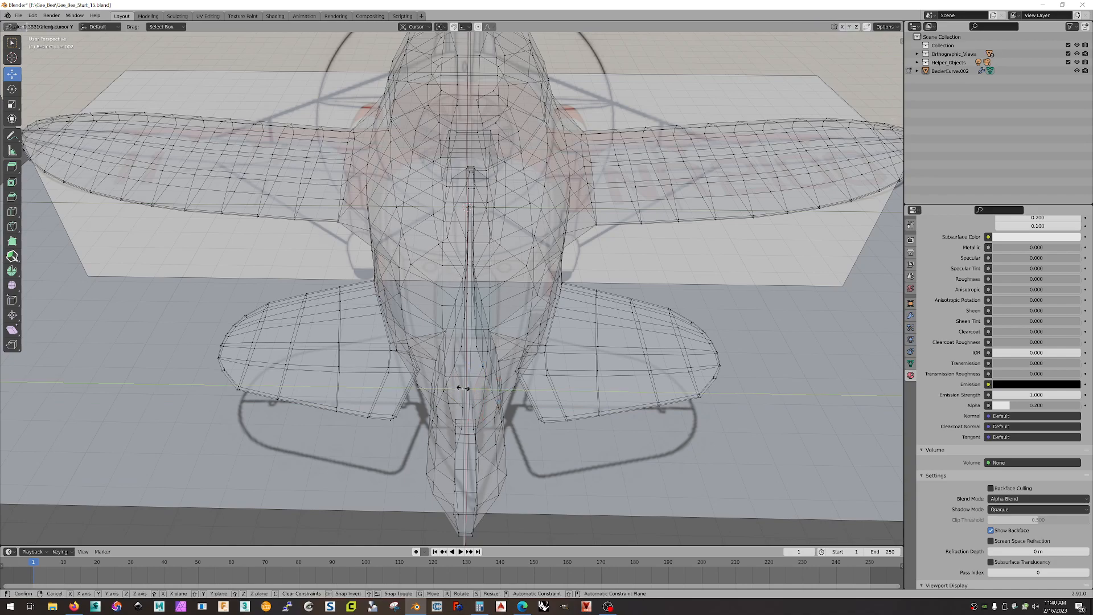
{"action": "left_click", "coordinate": [464, 386]}
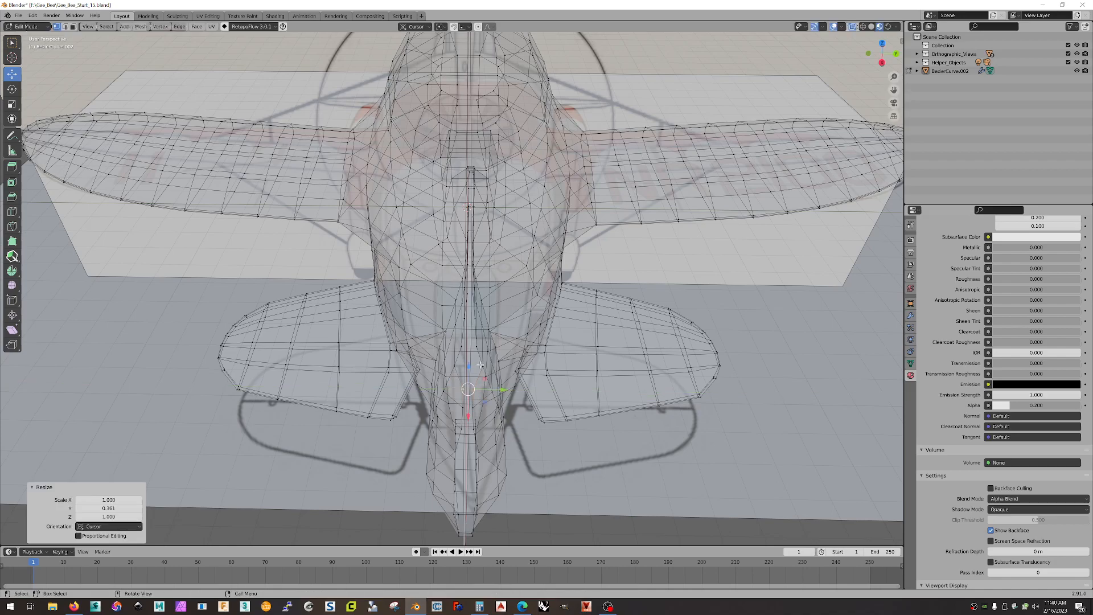
{"action": "right_click", "coordinate": [468, 365], "text": "shift"}
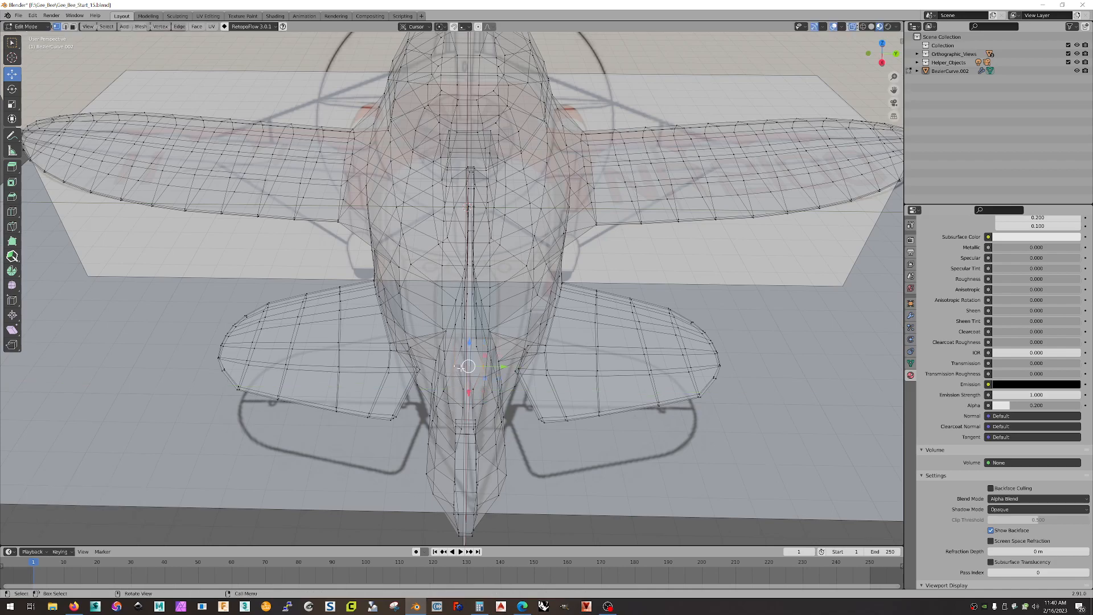
{"action": "key", "text": "s"}
{"action": "key", "text": "y"}
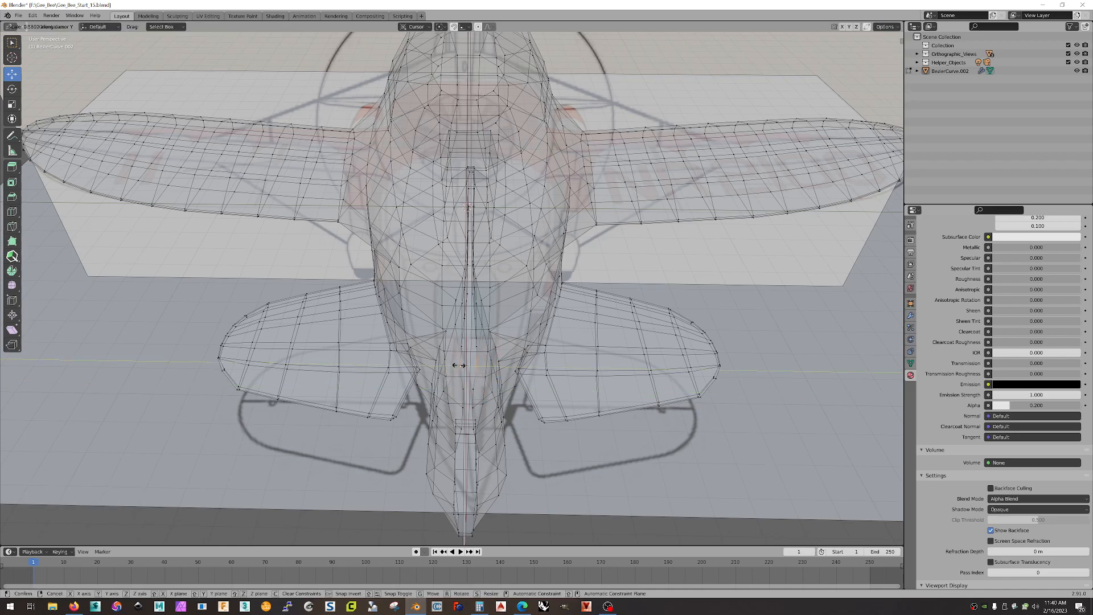
{"action": "left_click", "coordinate": [463, 365]}
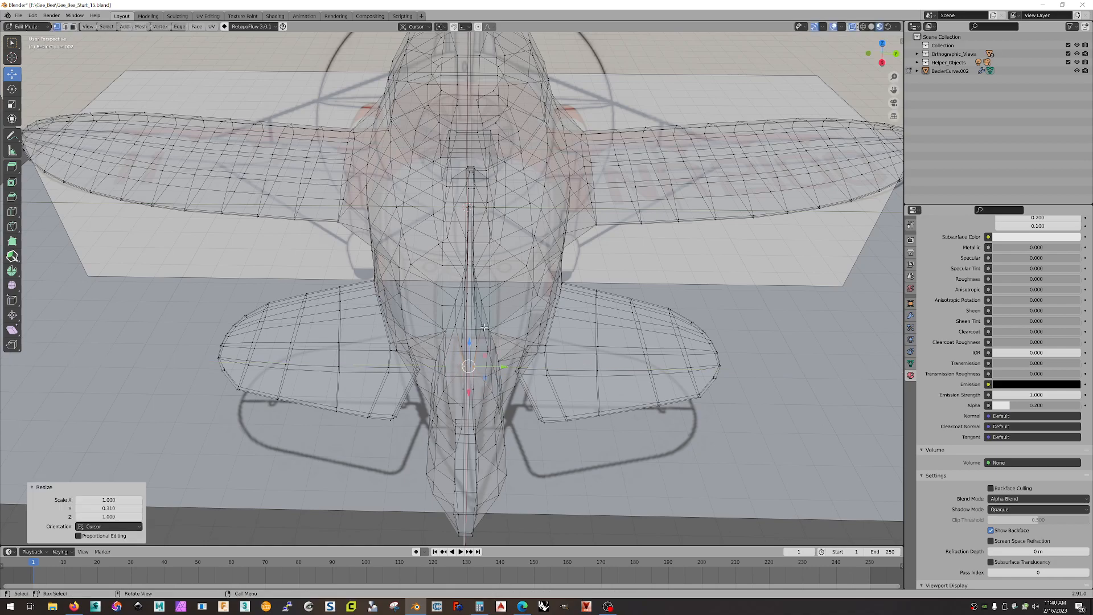
- Scale the following higher vertex pair on the rudder's rear edge to 0.337 along Y
{"action": "right_click", "coordinate": [484, 326], "text": "shift"}
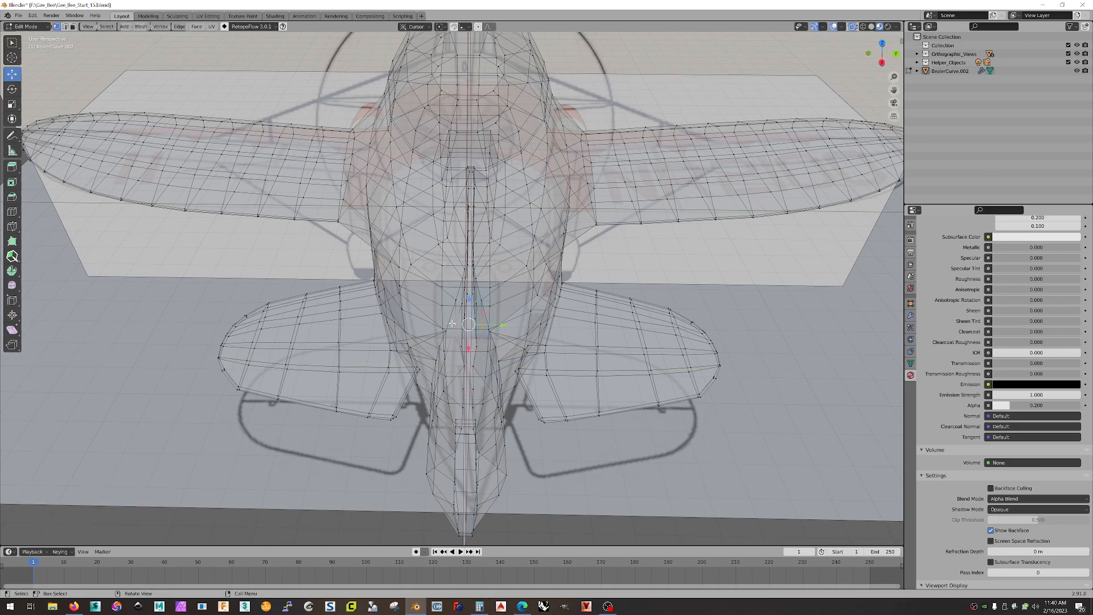
{"action": "key", "text": "s"}
{"action": "key", "text": "y"}
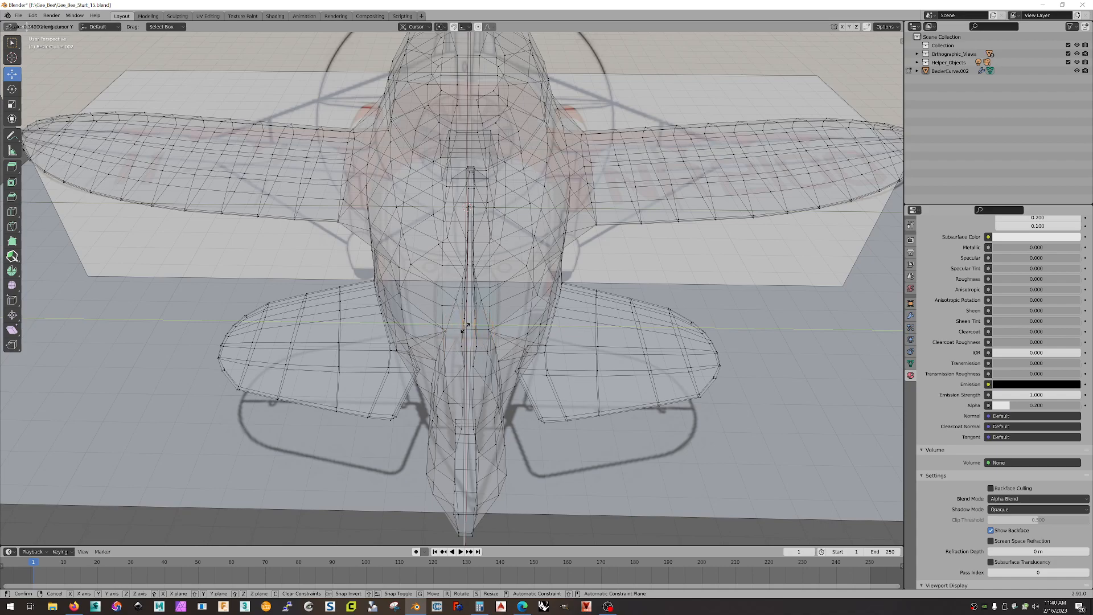
{"action": "left_click", "coordinate": [465, 328]}
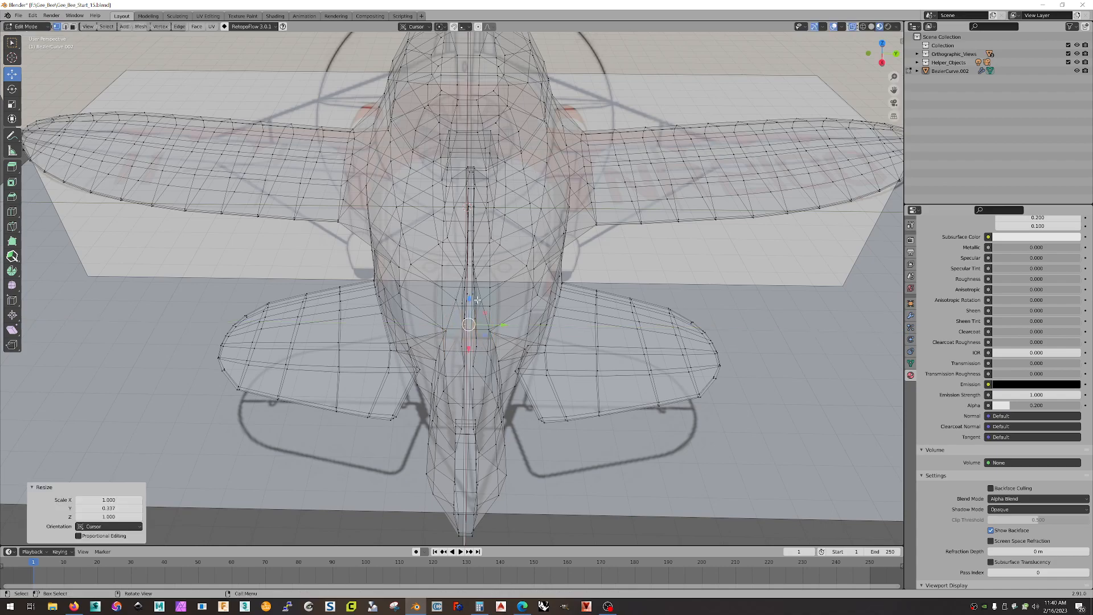
- Try narrowing the next vertex pair up the rudder along Y, and undo the last change
{"action": "right_click", "coordinate": [468, 300], "text": "shift"}
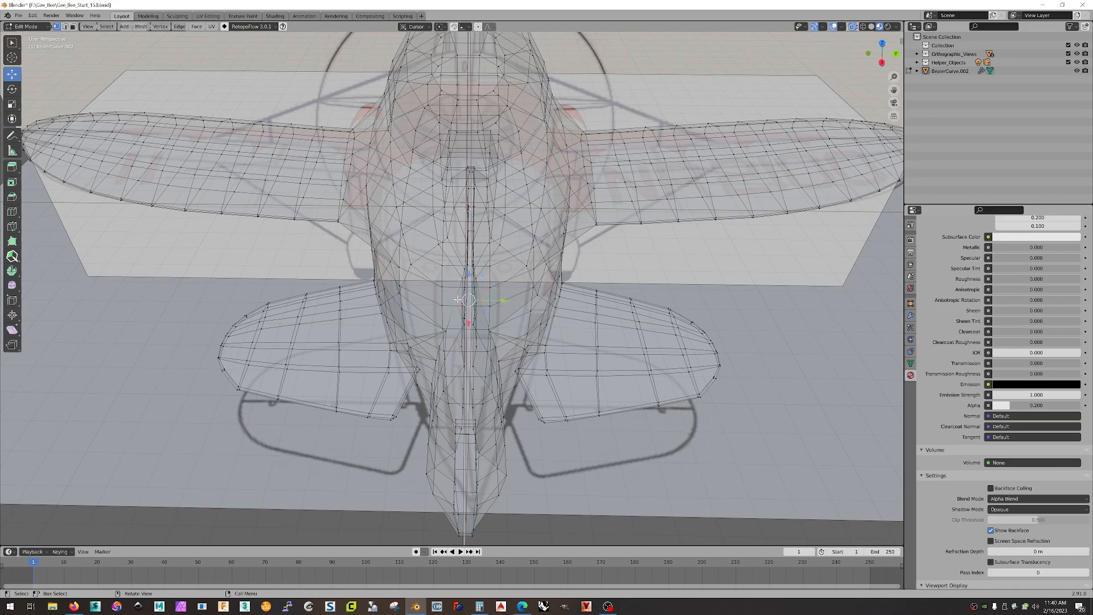
{"action": "key", "text": "s"}
{"action": "key", "text": "y"}
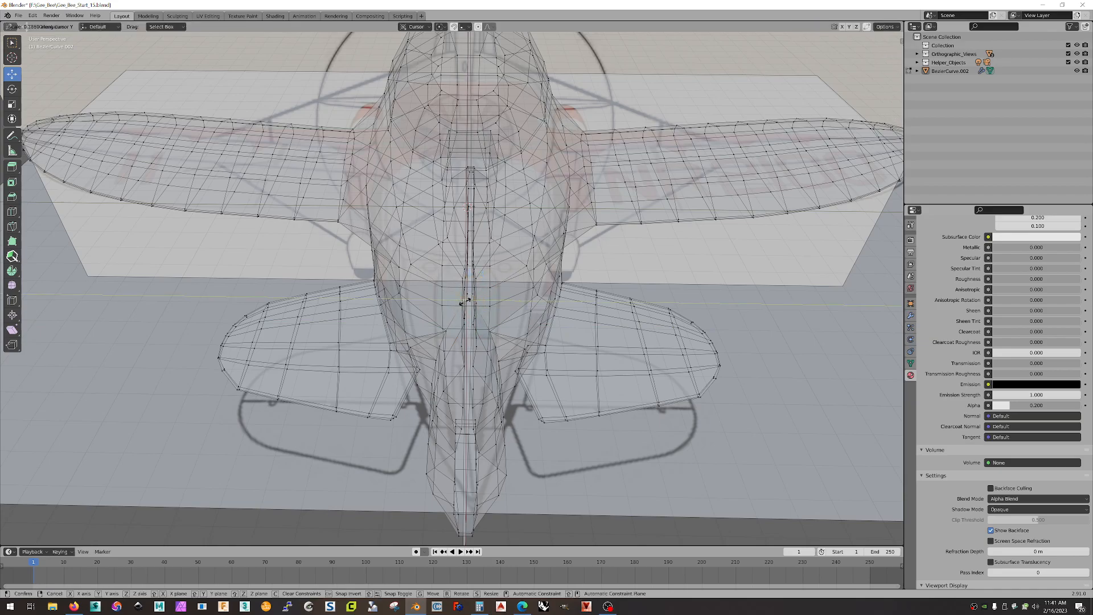
{"action": "left_click", "coordinate": [465, 301]}
{"action": "middle_click_drag", "start_coordinate": [465, 302], "coordinate": [554, 279]}
{"action": "key", "text": "ctrl+z"}
- Scale the selected vertex pair on the rudder's middle rear edge along Y to narrow it
{"action": "middle_click_drag", "start_coordinate": [533, 284], "coordinate": [390, 324]}
{"action": "key", "text": "s"}
{"action": "key", "text": "y"}
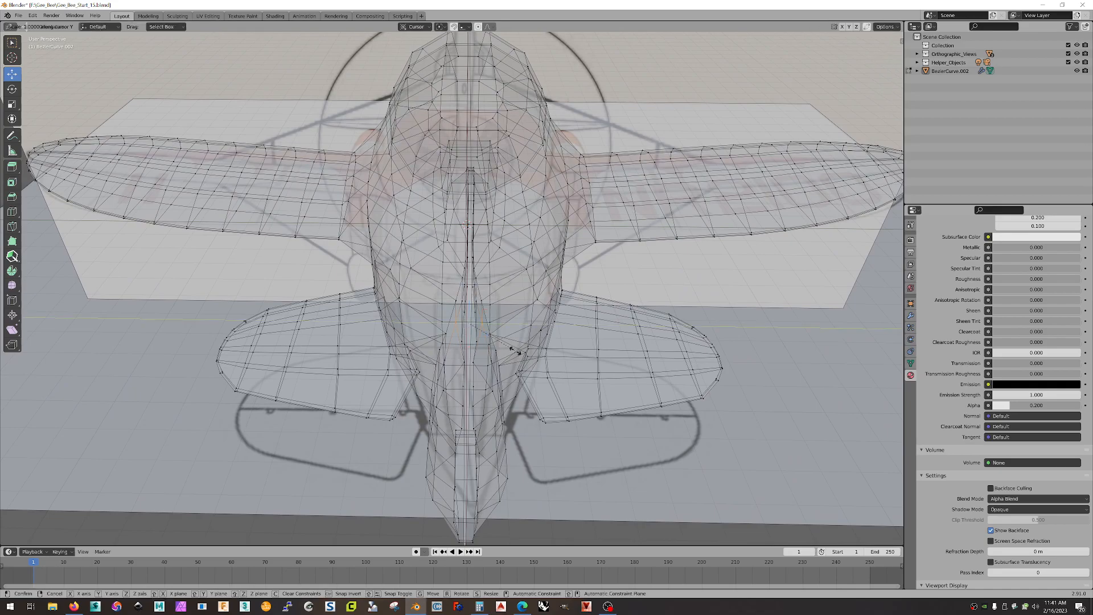
{"action": "left_click", "coordinate": [479, 349]}
- Select the upper vertices of the rudder's rear edge and scale them to 0.660 along Y
{"action": "middle_click_drag", "start_coordinate": [479, 349], "coordinate": [317, 268]}
{"action": "left_click_drag", "start_coordinate": [340, 264], "coordinate": [423, 289]}
{"action": "middle_click_drag", "start_coordinate": [423, 289], "coordinate": [413, 296]}
{"action": "key", "text": "s"}
{"action": "key", "text": "y"}
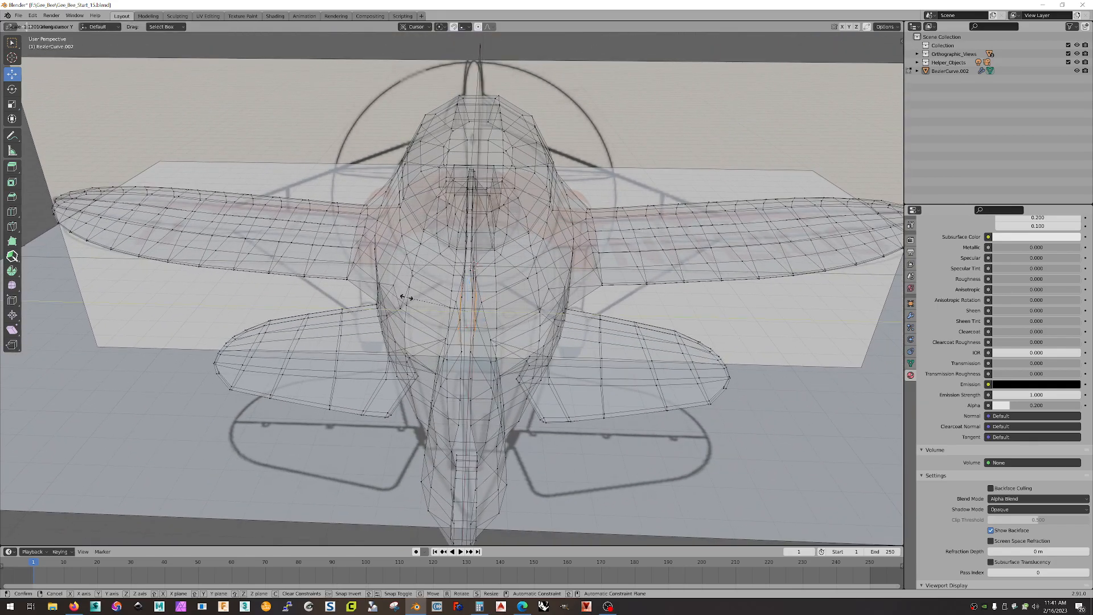
{"action": "left_click", "coordinate": [431, 308]}
- Hide the Orthographic_Views collection and narrow an edge near the rudder's rounded top along Y
{"action": "middle_click_drag", "start_coordinate": [431, 308], "coordinate": [446, 312]}
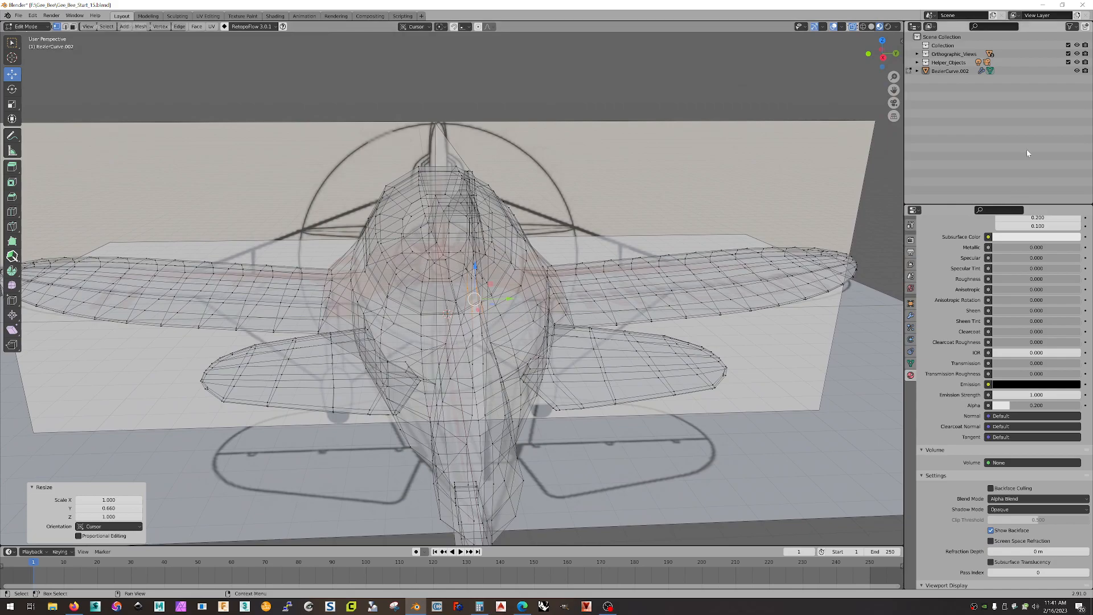
{"action": "left_click", "coordinate": [1076, 53]}
{"action": "middle_click_drag", "start_coordinate": [678, 178], "coordinate": [528, 179]}
{"action": "left_click", "coordinate": [481, 222], "text": "alt"}
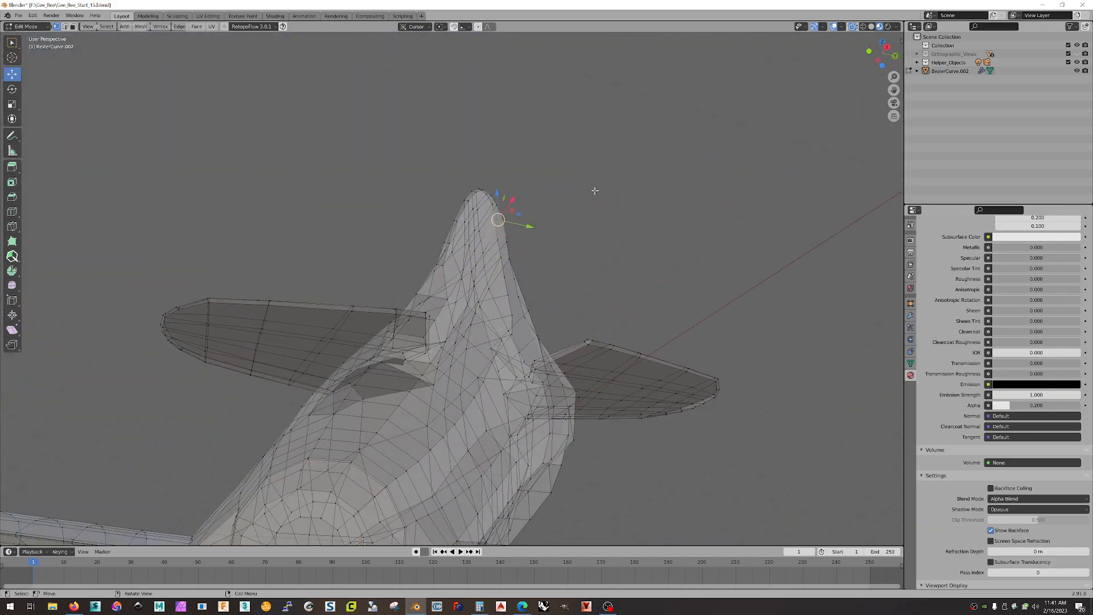
{"action": "key", "text": "s"}
{"action": "key", "text": "y"}
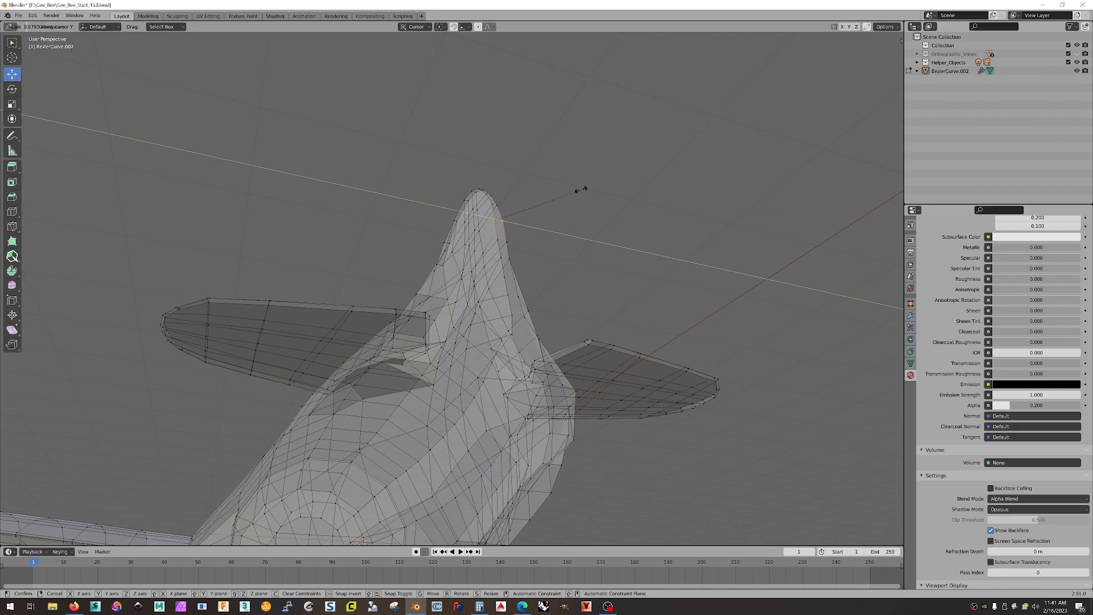
{"action": "left_click", "coordinate": [551, 186]}
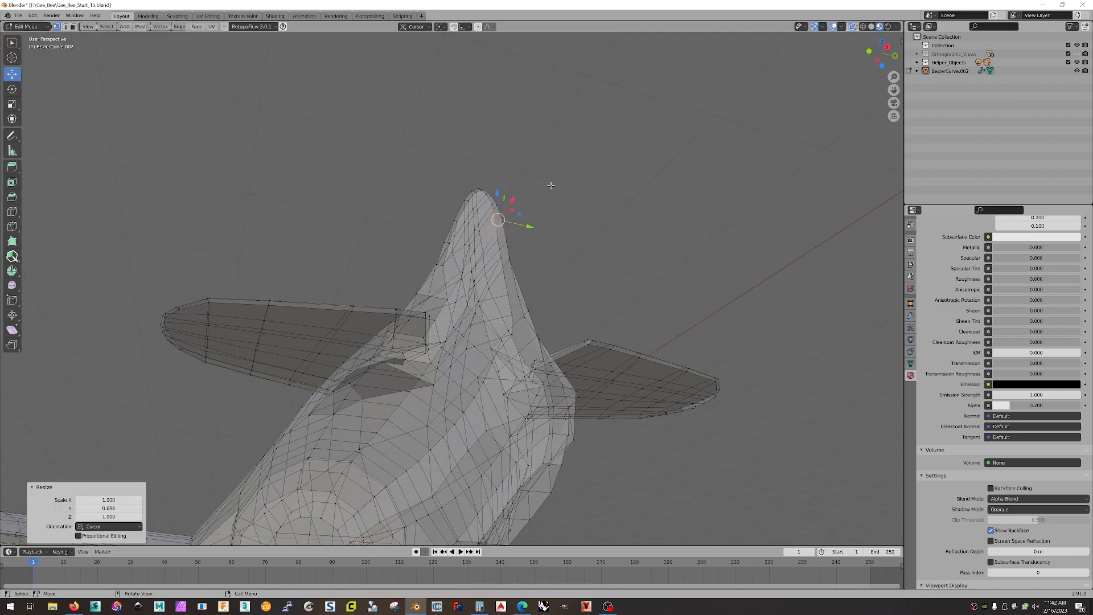
- Select the edge just below on the rudder's upper rear side and scale it to 0.702 along Y
{"action": "left_click", "coordinate": [494, 268], "text": "alt"}
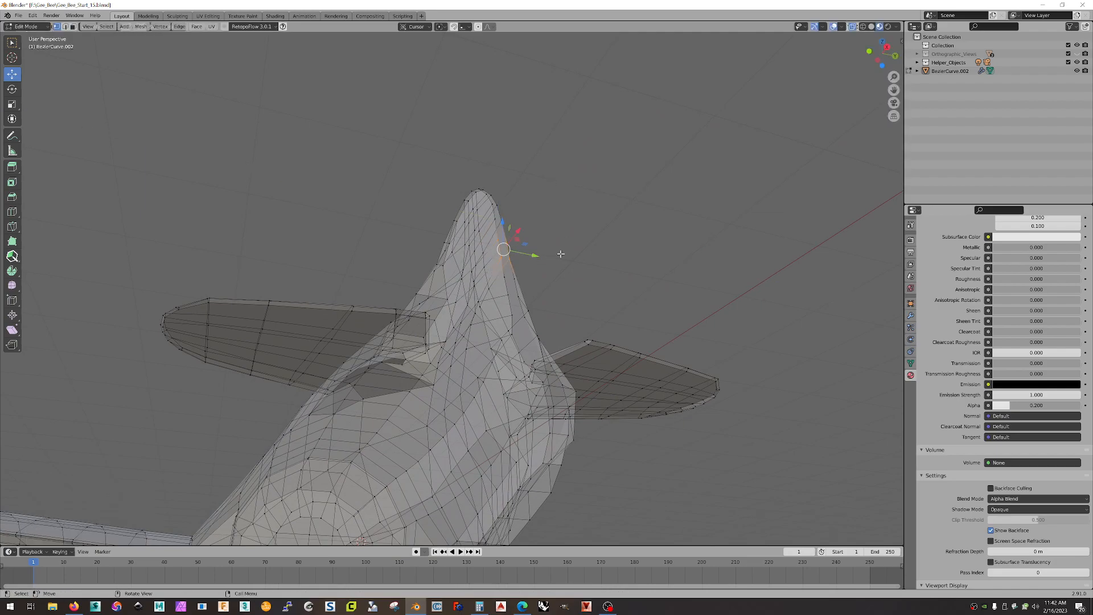
{"action": "key", "text": "s"}
{"action": "key", "text": "y"}
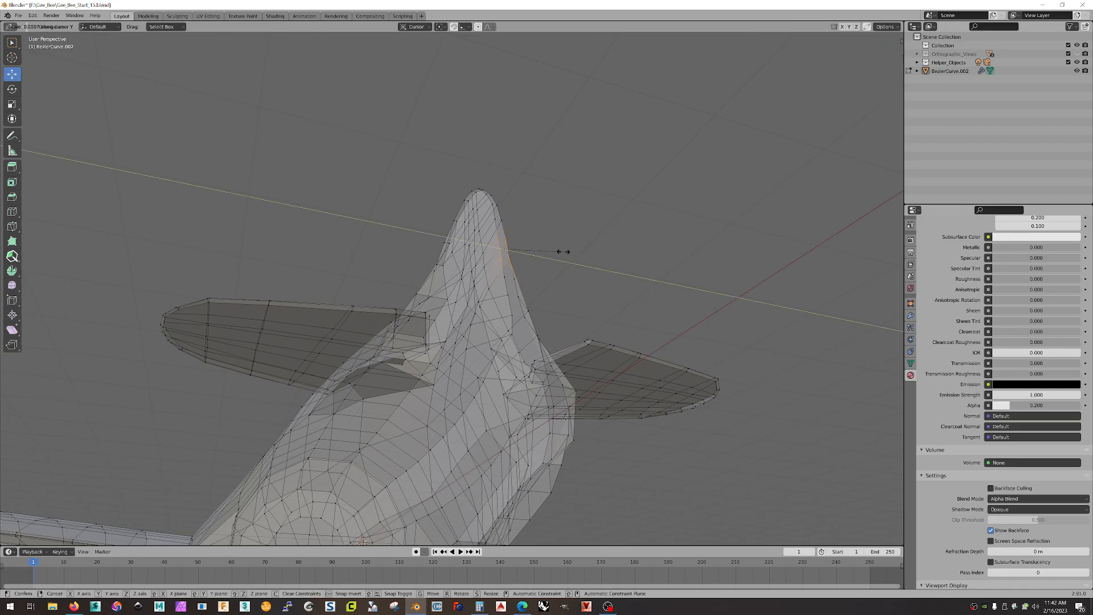
{"action": "left_click", "coordinate": [556, 251]}
- Select the edges midway down the rudder's rear and widen them to 1.447 along Y
{"action": "middle_click_drag", "start_coordinate": [619, 281], "coordinate": [594, 354]}
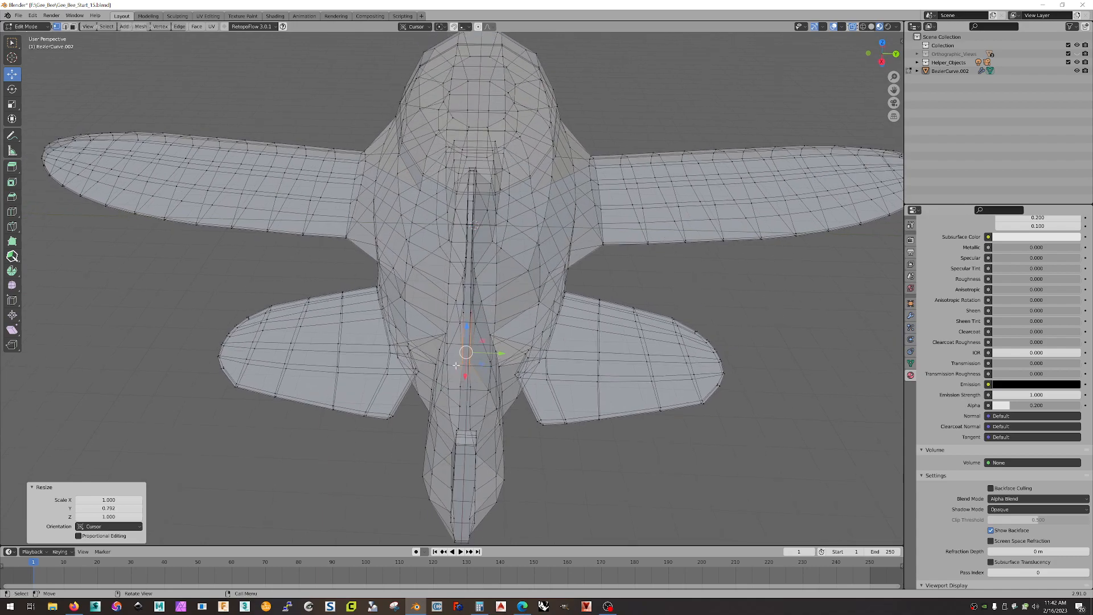
{"action": "left_click", "coordinate": [477, 367], "text": "alt"}
{"action": "key", "text": "s"}
{"action": "key", "text": "y"}
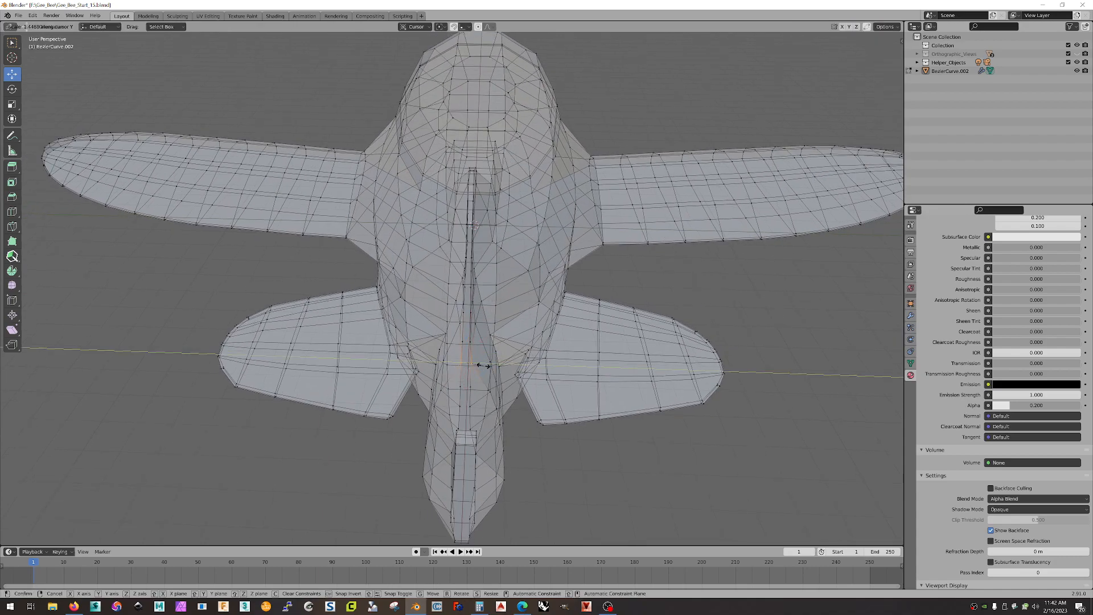
{"action": "left_click", "coordinate": [483, 365]}
- Scale the rudder's lower rear vertices near the back of the horizontal tail surfaces to 0.406 along Y
{"action": "middle_click_drag", "start_coordinate": [482, 365], "coordinate": [538, 342]}
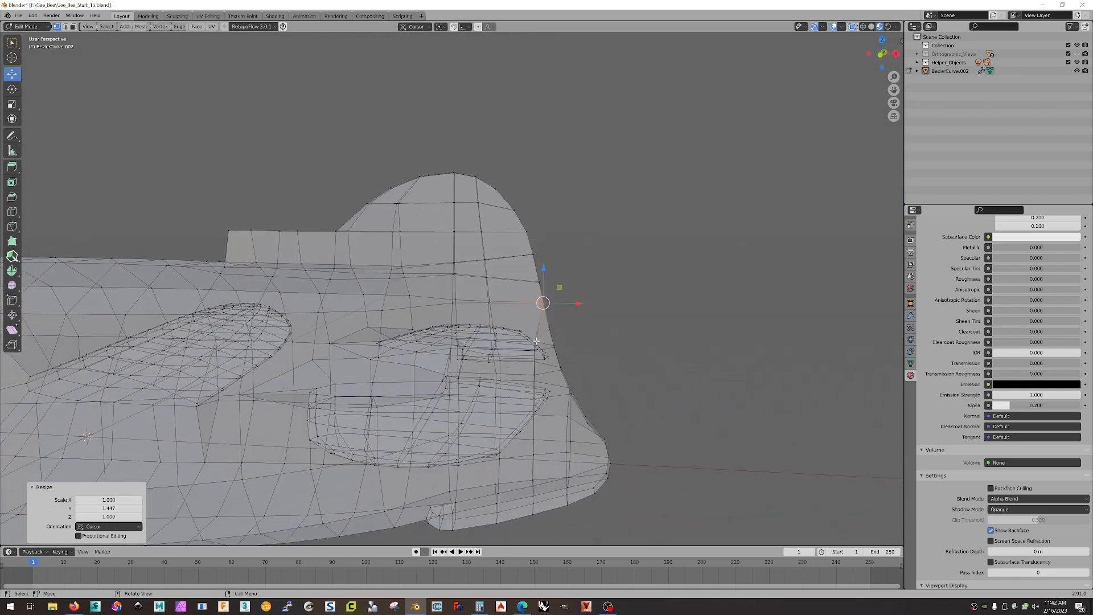
{"action": "scroll", "coordinate": [534, 349], "scroll_direction": "up", "scroll_amount": 2}
{"action": "middle_click_drag", "start_coordinate": [673, 318], "coordinate": [581, 382]}
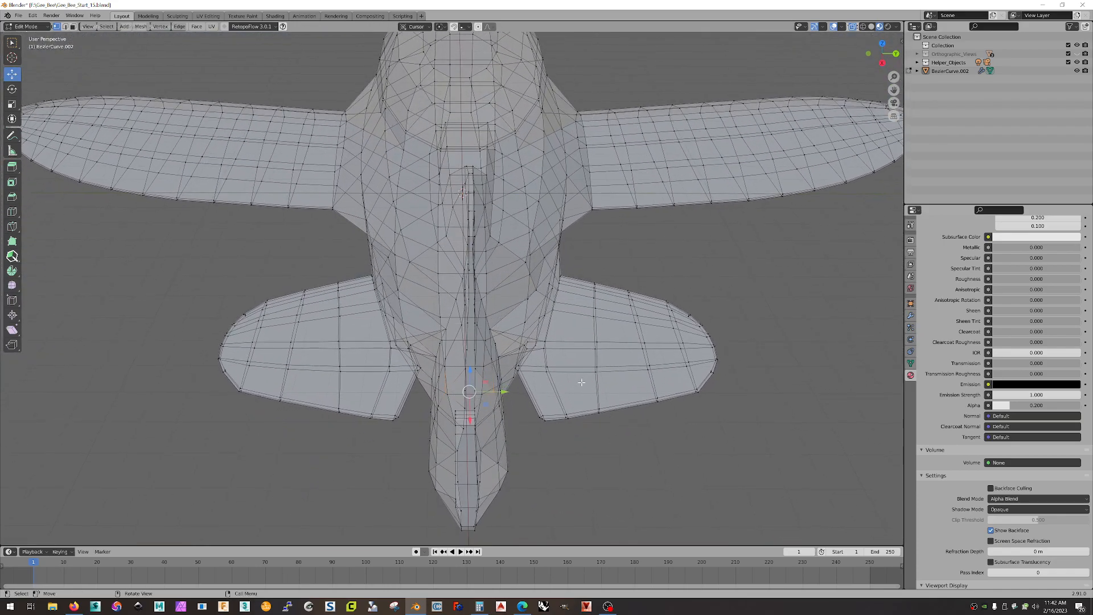
{"action": "key", "text": "s"}
{"action": "key", "text": "y"}
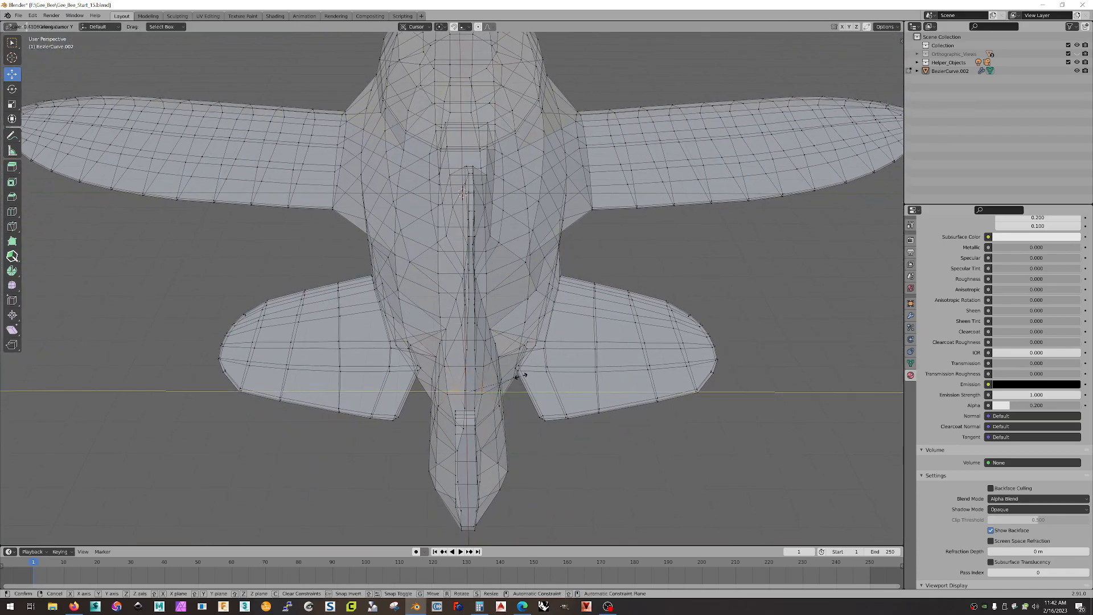
{"action": "left_click", "coordinate": [510, 375]}
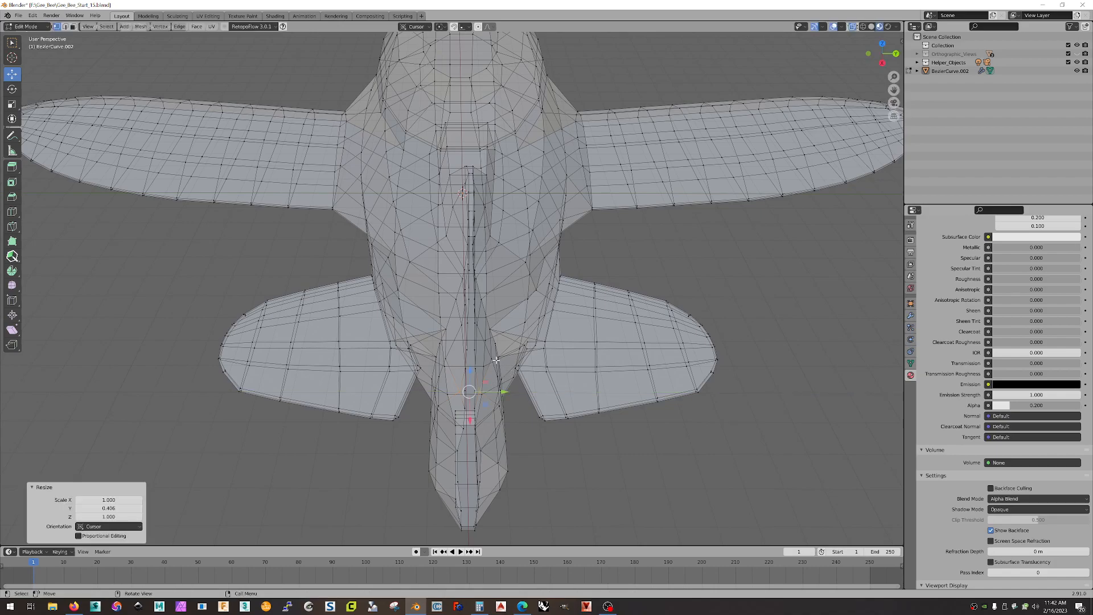
- Select the wide vertex pair just above on the rudder and scale it to 0.522 along Y
{"action": "left_click", "coordinate": [489, 358]}
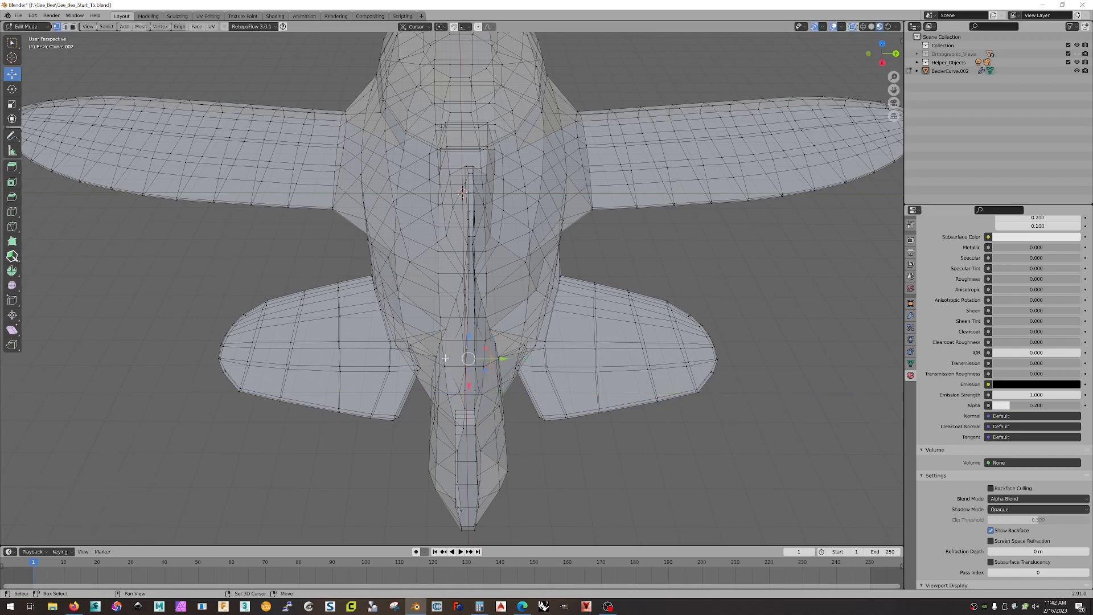
{"action": "key", "text": "s"}
{"action": "key", "text": "y"}
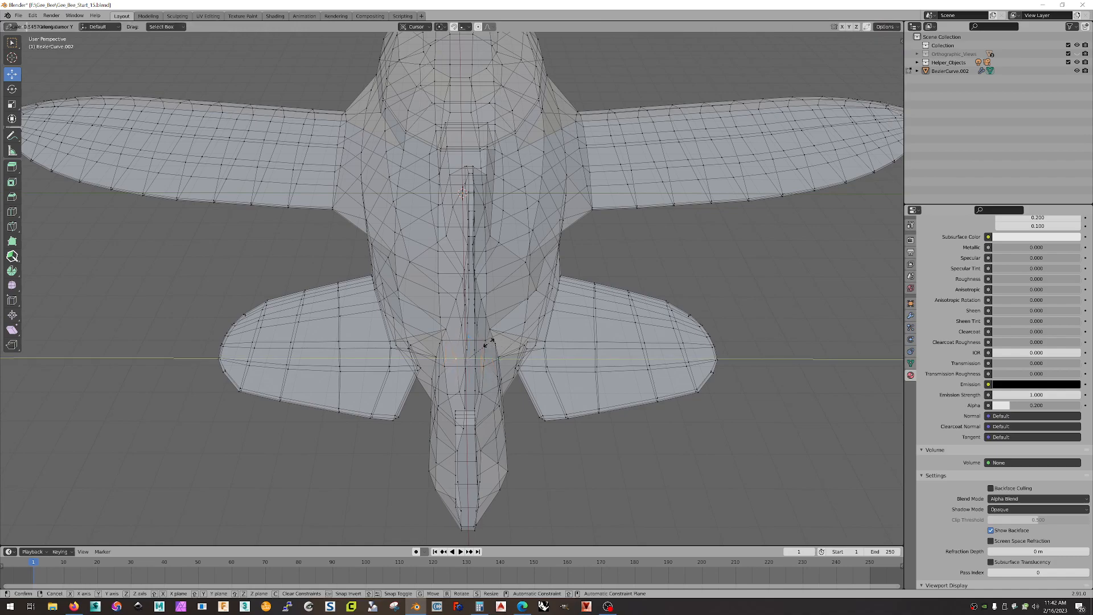
{"action": "left_click", "coordinate": [487, 343]}
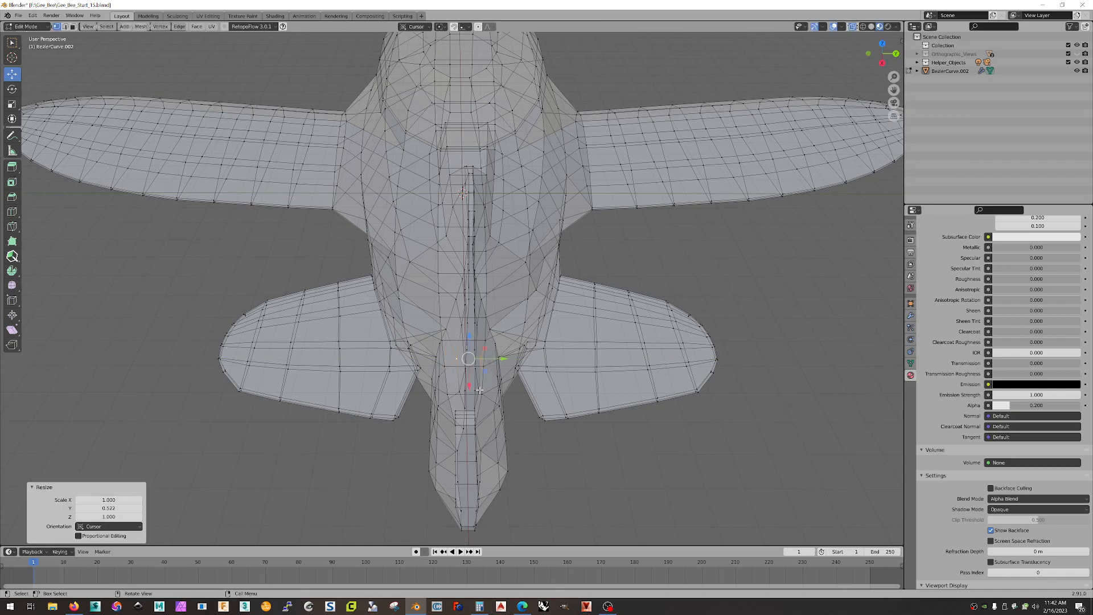
- Select the vertex pair just below on the rudder and narrow it along Y to continue the taper
{"action": "left_click", "coordinate": [480, 390]}
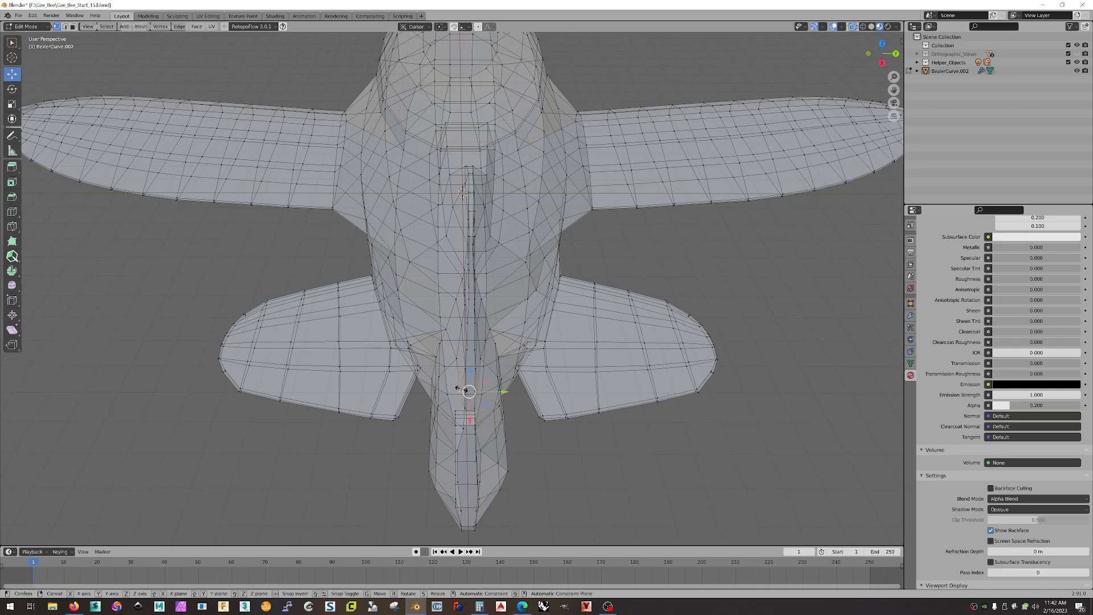
{"action": "key", "text": "s"}
{"action": "key", "text": "y"}
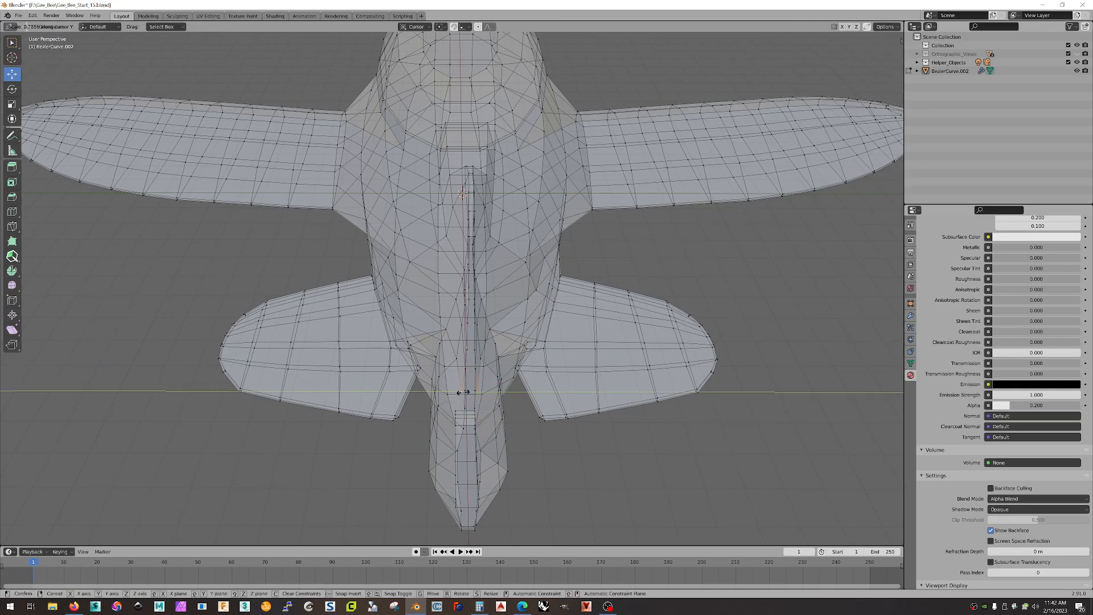
{"action": "left_click", "coordinate": [463, 393]}
{"action": "middle_click_drag", "start_coordinate": [462, 393], "coordinate": [467, 362]}
- Select the vertices midway down the rudder, level with the horizontal tail surfaces, and narrow them along Y
{"action": "middle_click_drag", "start_coordinate": [421, 305], "coordinate": [539, 337]}
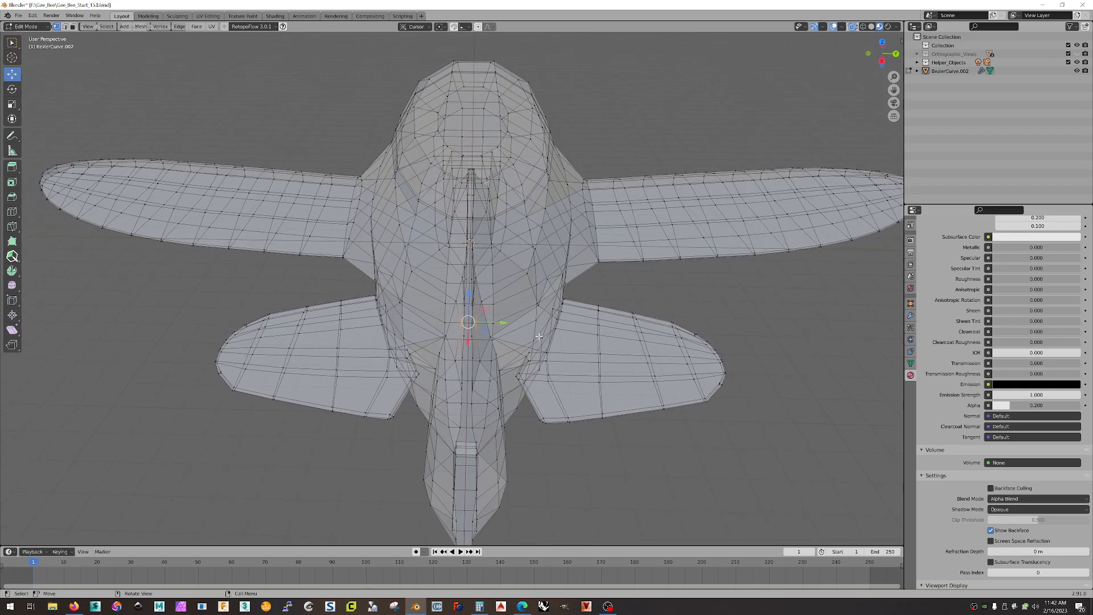
{"action": "key", "text": "s"}
{"action": "key", "text": "y"}
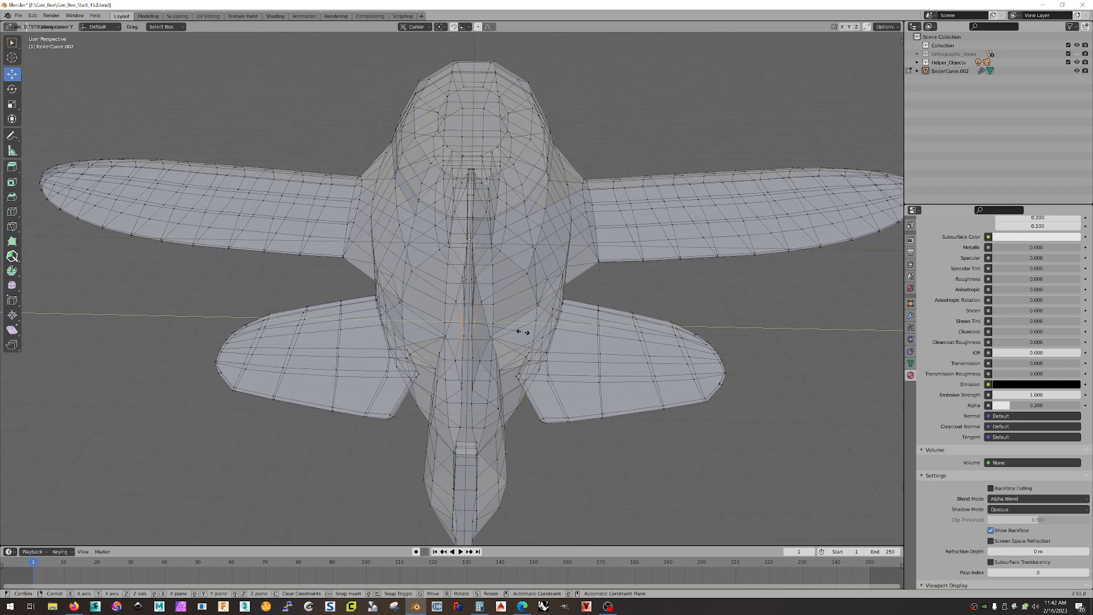
{"action": "left_click", "coordinate": [523, 331]}
- Scale the rudder vertex pair above the horizontal tail surfaces to 0.789 along Y
{"action": "mouse_move", "coordinate": [523, 331]}
{"action": "middle_mouse_down"}
{"action": "mouse_move", "coordinate": [460, 278]}
{"action": "mouse_move", "coordinate": [522, 310]}
{"action": "middle_mouse_up"}
{"action": "key", "text": "s"}
{"action": "key", "text": "y"}
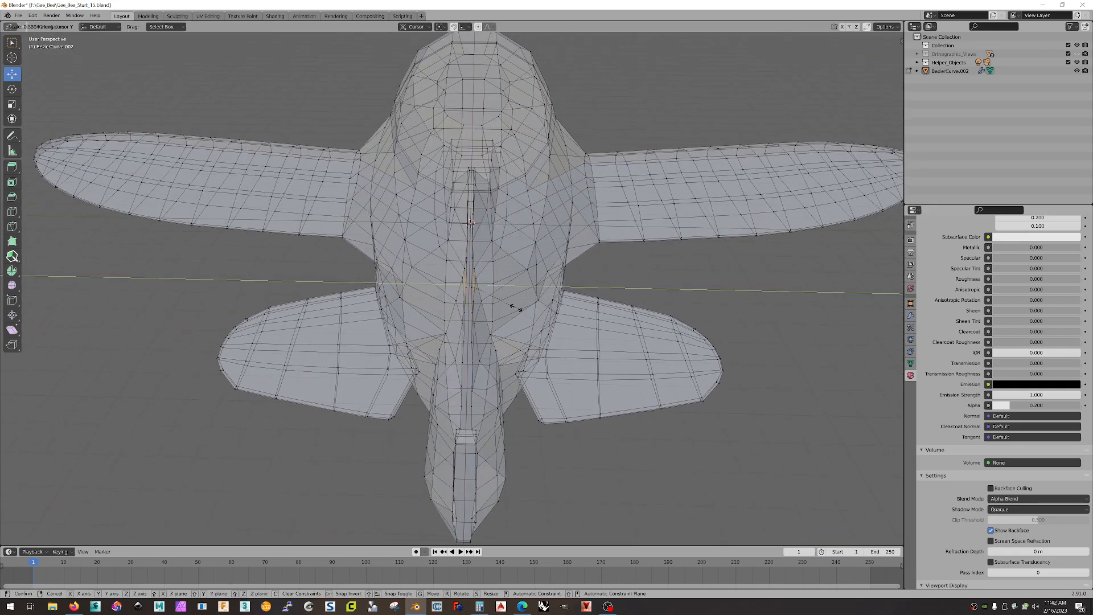
{"action": "left_click", "coordinate": [511, 308]}
{"action": "middle_click_drag", "start_coordinate": [510, 307], "coordinate": [444, 323]}
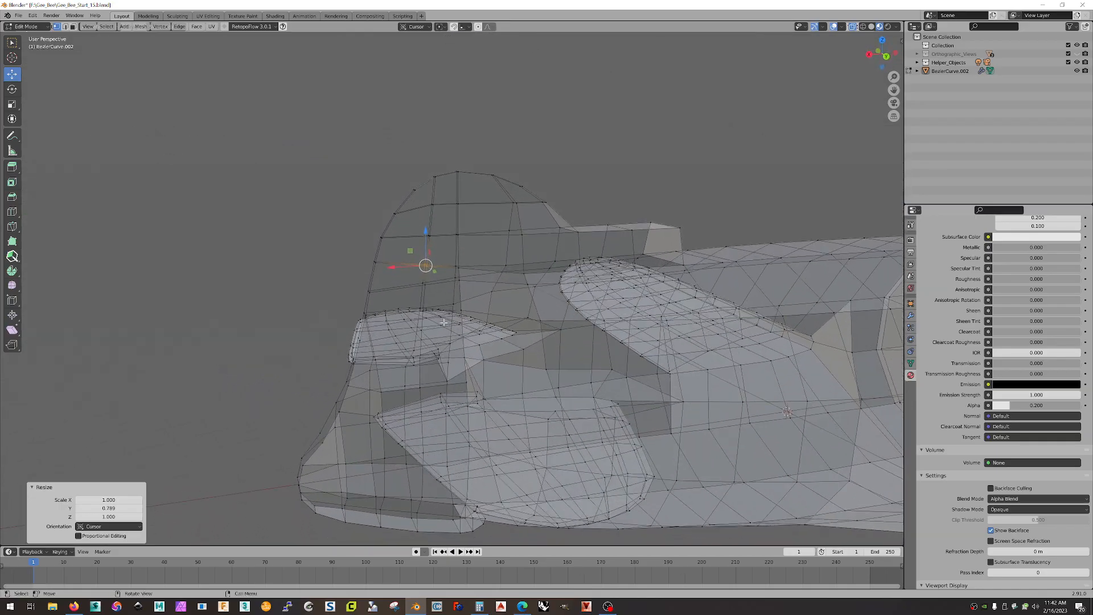
- Select the wide vertices just below the horizontal tail on the rudder's sides and scale them to 0.563 along Y
{"action": "right_click", "coordinate": [405, 368], "text": "shift"}
{"action": "middle_click_drag", "start_coordinate": [469, 362], "coordinate": [507, 369]}
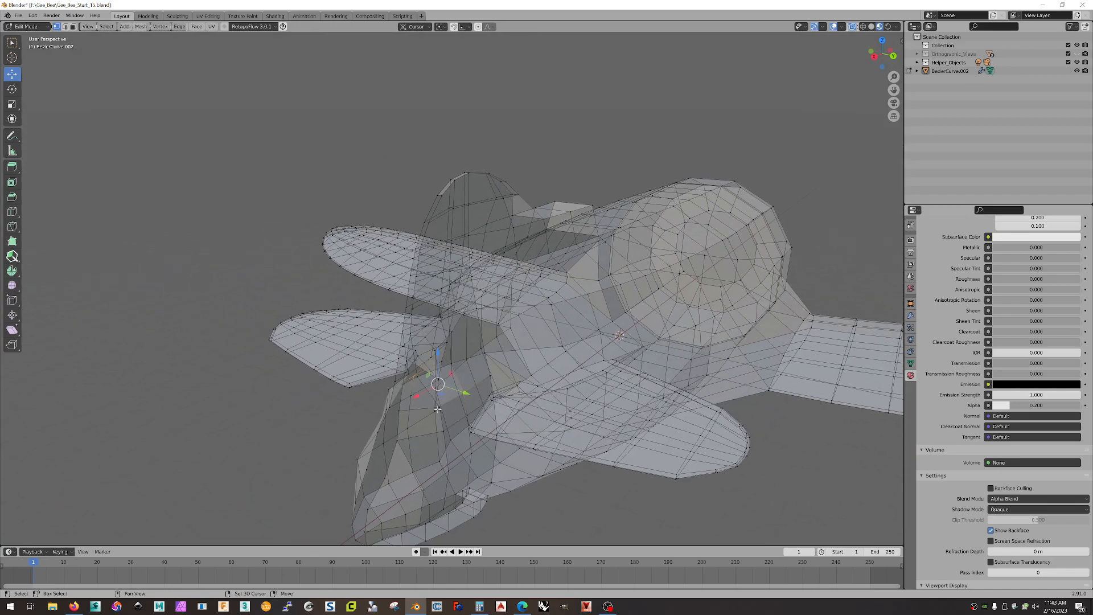
{"action": "middle_click_drag", "start_coordinate": [388, 389], "coordinate": [412, 399]}
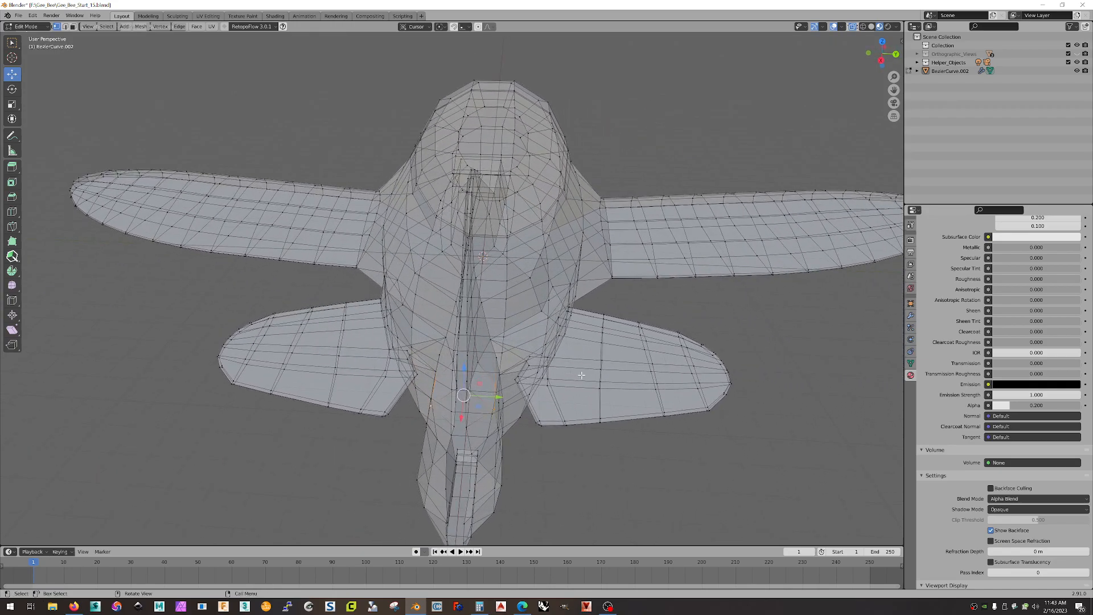
{"action": "key", "text": "s"}
{"action": "key", "text": "y"}
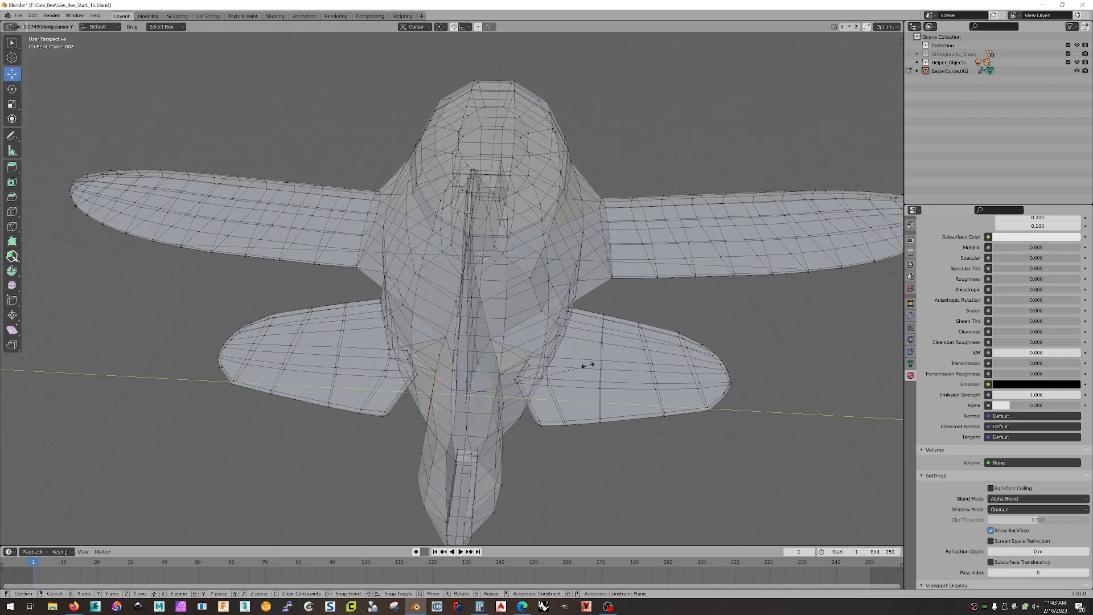
{"action": "left_click", "coordinate": [527, 368]}
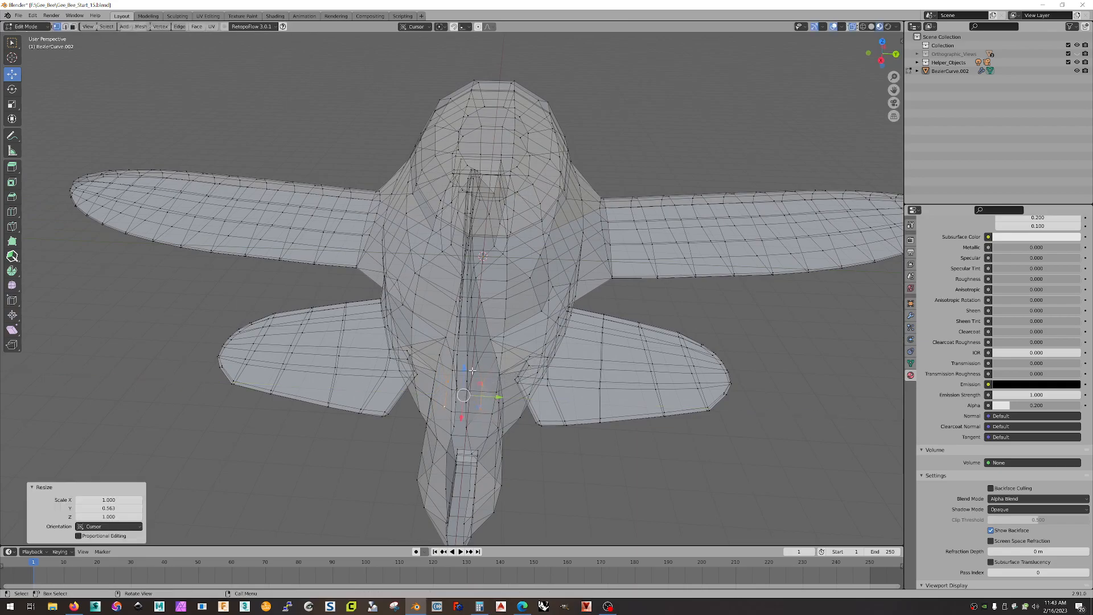
- Select the adjacent vertex pair below the horizontal tail and narrow it along Y in line with its neighbours
{"action": "left_click", "coordinate": [481, 381], "text": "shift"}
{"action": "scroll", "coordinate": [530, 383], "scroll_direction": "up", "scroll_amount": 1}
{"action": "middle_click_drag", "start_coordinate": [532, 384], "coordinate": [528, 390]}
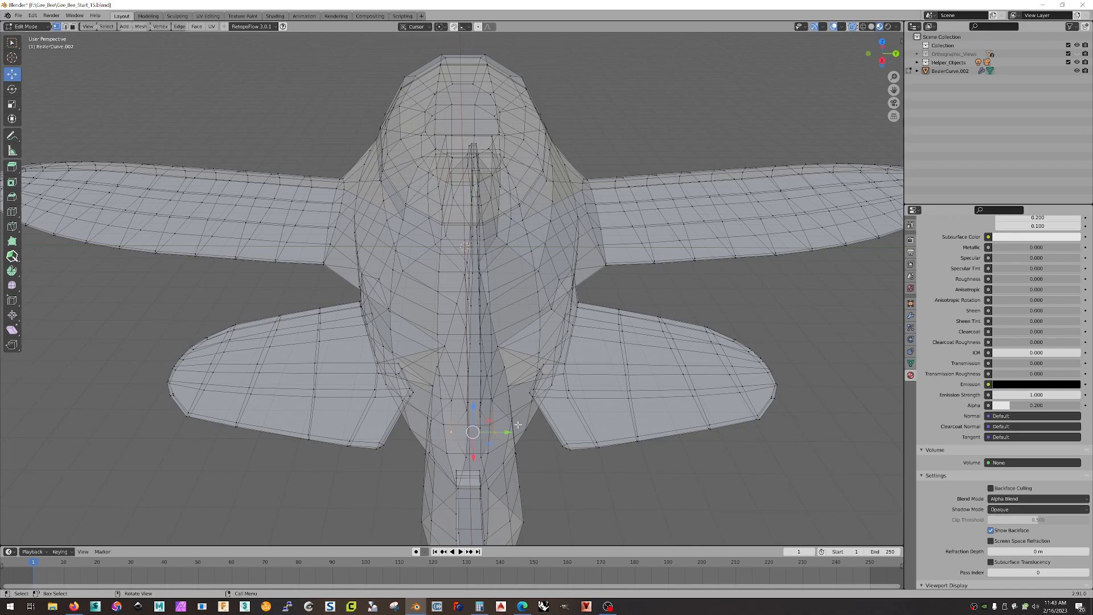
{"action": "key", "text": "s"}
{"action": "key", "text": "y"}
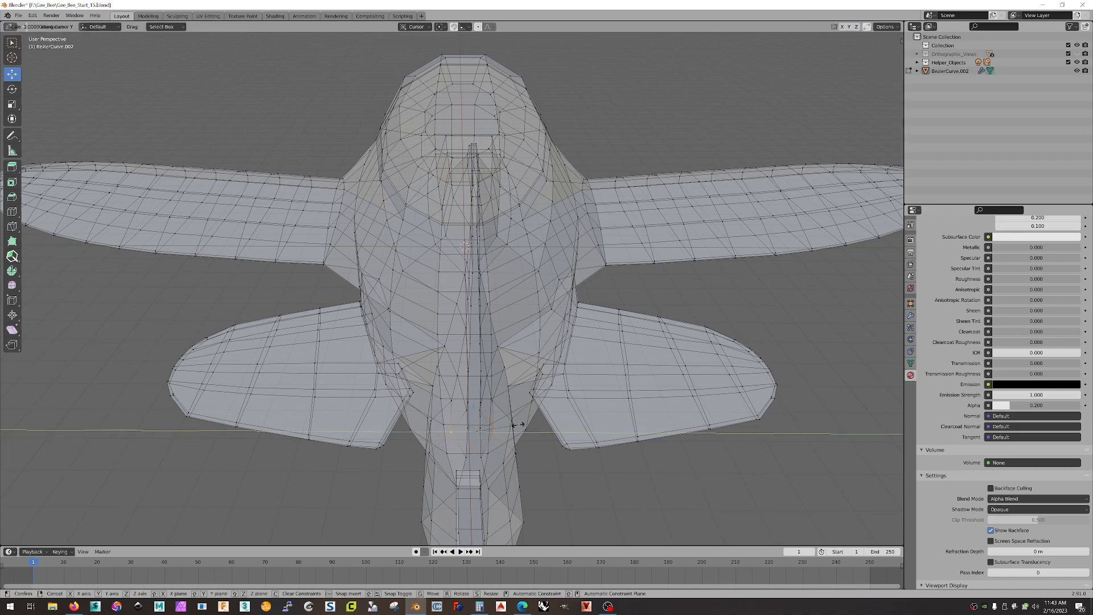
{"action": "left_click", "coordinate": [488, 425]}
{"action": "middle_click_drag", "start_coordinate": [488, 424], "coordinate": [444, 376]}
- Box-select the side vertices directly beneath the horizontal tail surfaces and scale them to 0.533 along Y
{"action": "scroll", "coordinate": [467, 404], "scroll_direction": "up", "scroll_amount": 3}
{"action": "left_click_drag", "start_coordinate": [380, 409], "coordinate": [433, 428]}
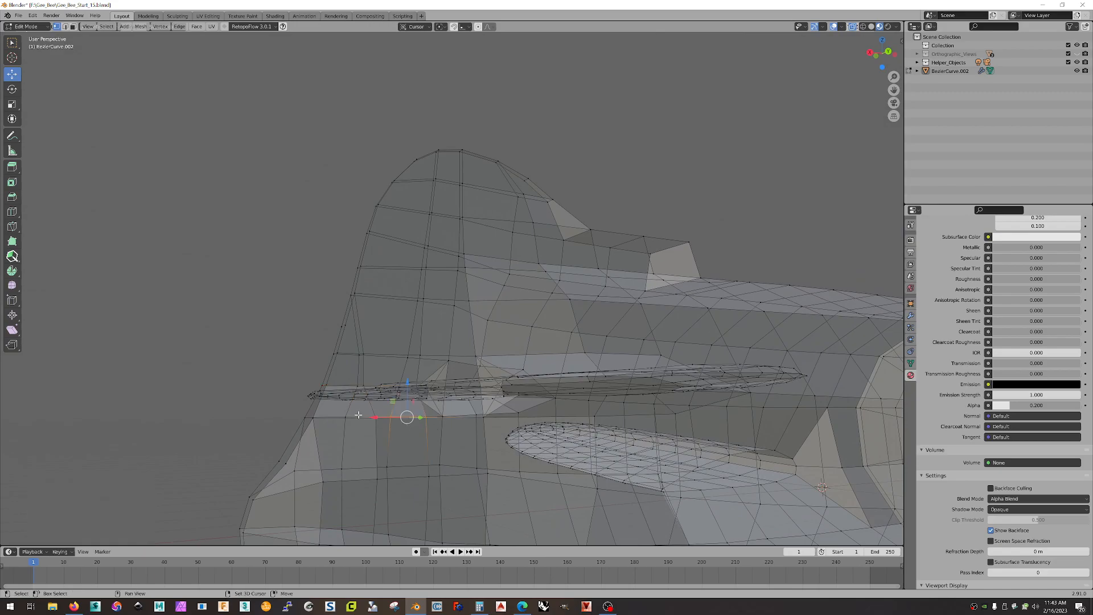
{"action": "middle_click_drag", "start_coordinate": [376, 424], "coordinate": [453, 469]}
{"action": "key", "text": "s"}
{"action": "key", "text": "y"}
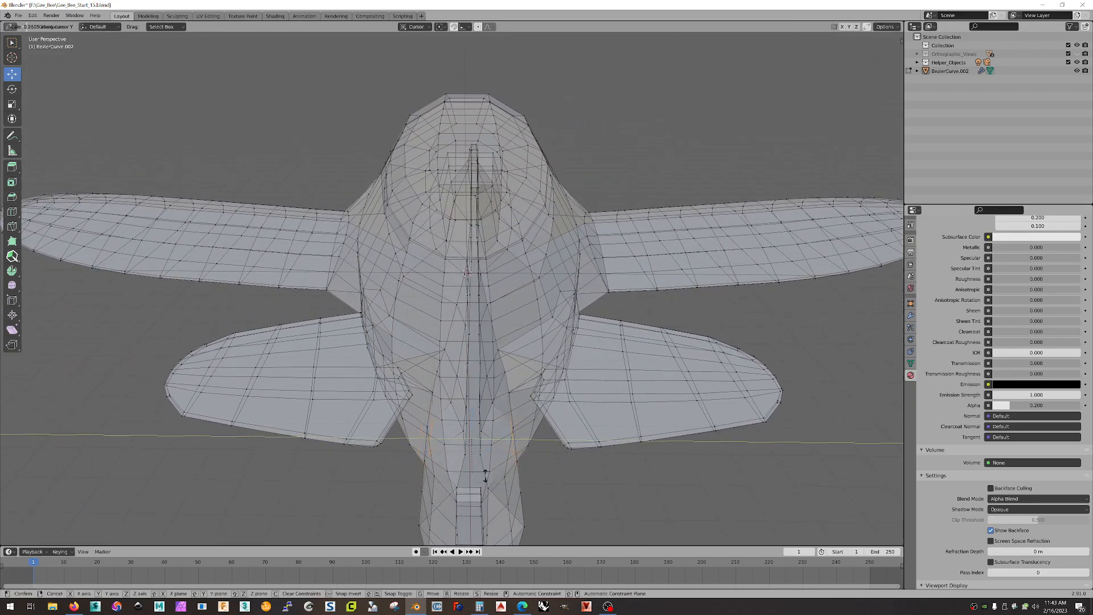
{"action": "left_click", "coordinate": [465, 455]}
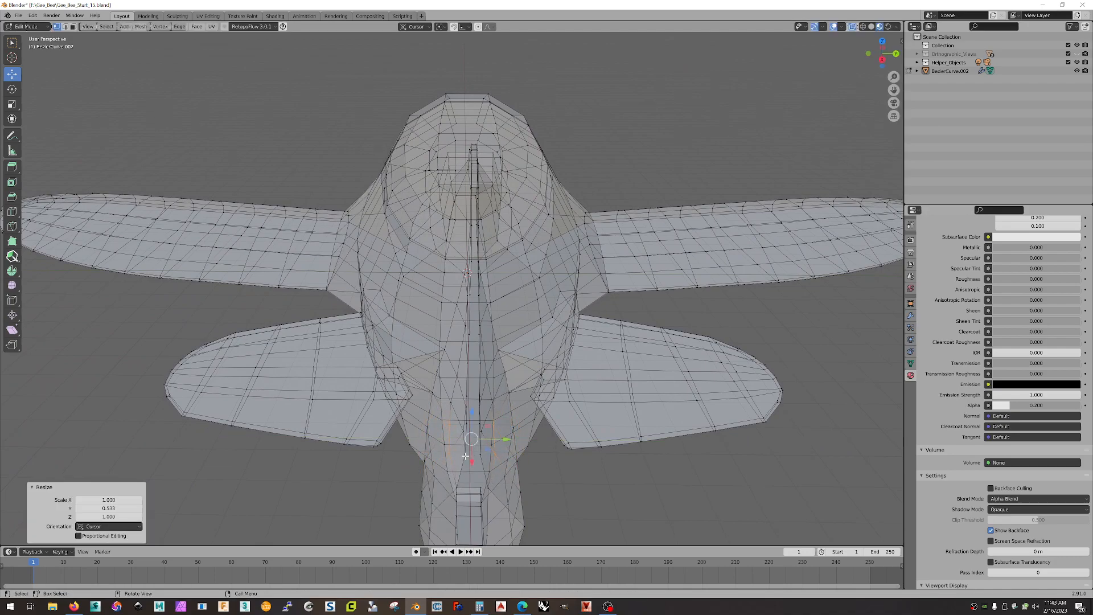
- Select the vertex pair slightly farther back beneath the horizontal tail and scale it to 0.519 along Y
{"action": "left_click", "coordinate": [506, 444]}
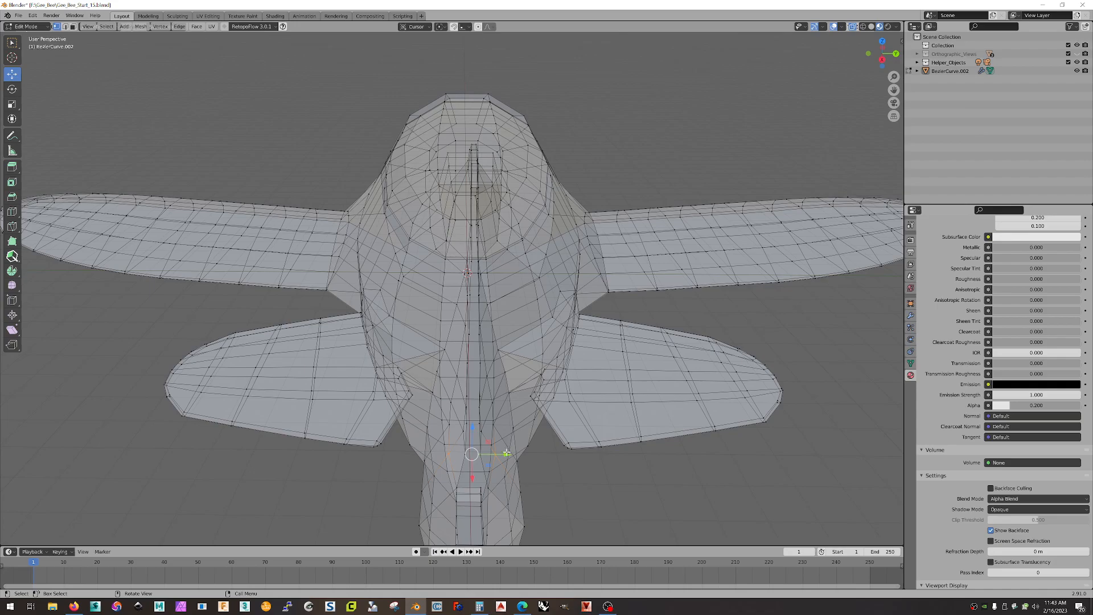
{"action": "key", "text": "s"}
{"action": "key", "text": "y"}
{"action": "key", "text": "y"}
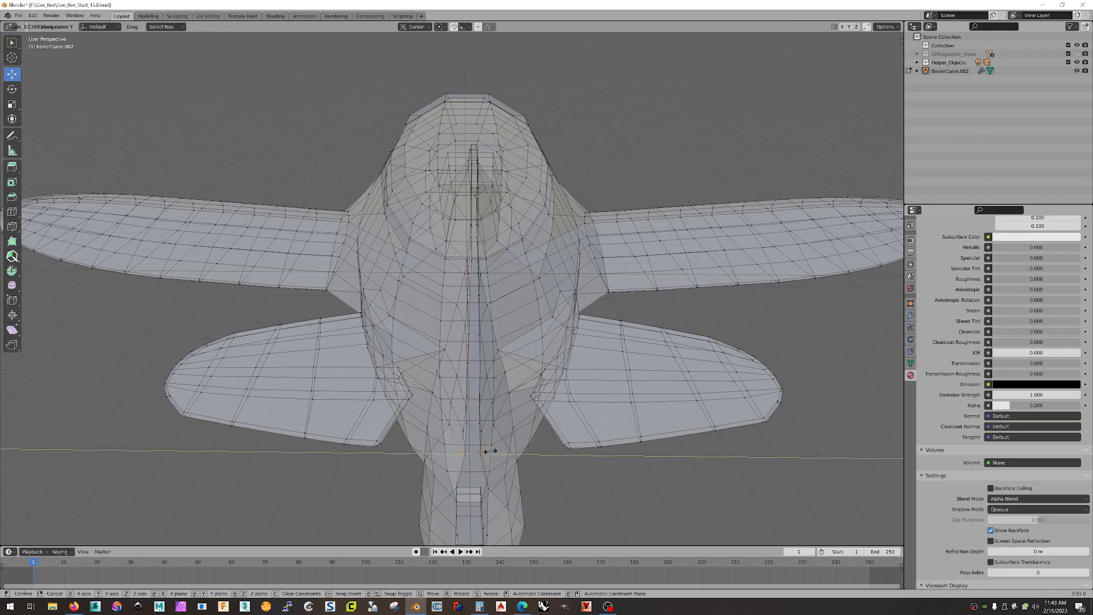
{"action": "left_click", "coordinate": [484, 452]}
{"action": "middle_click_drag", "start_coordinate": [485, 452], "coordinate": [400, 442]}
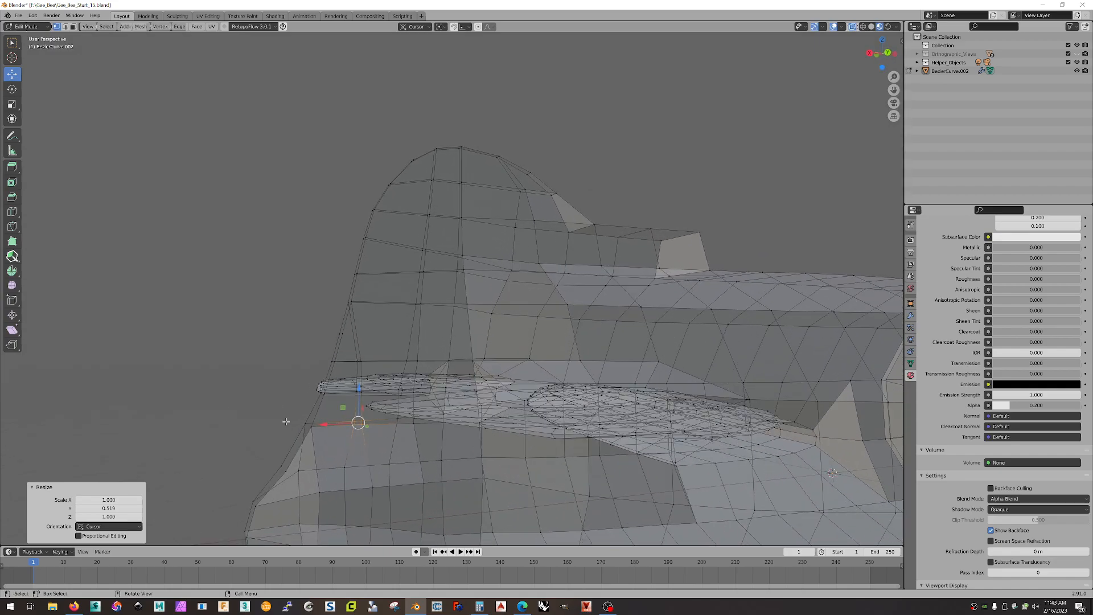
- Narrow the rearmost side vertices beneath the horizontal tail along Y
{"action": "middle_click_drag", "start_coordinate": [286, 421], "coordinate": [402, 471]}
{"action": "key", "text": "s"}
{"action": "key", "text": "y"}
{"action": "key", "text": "y"}
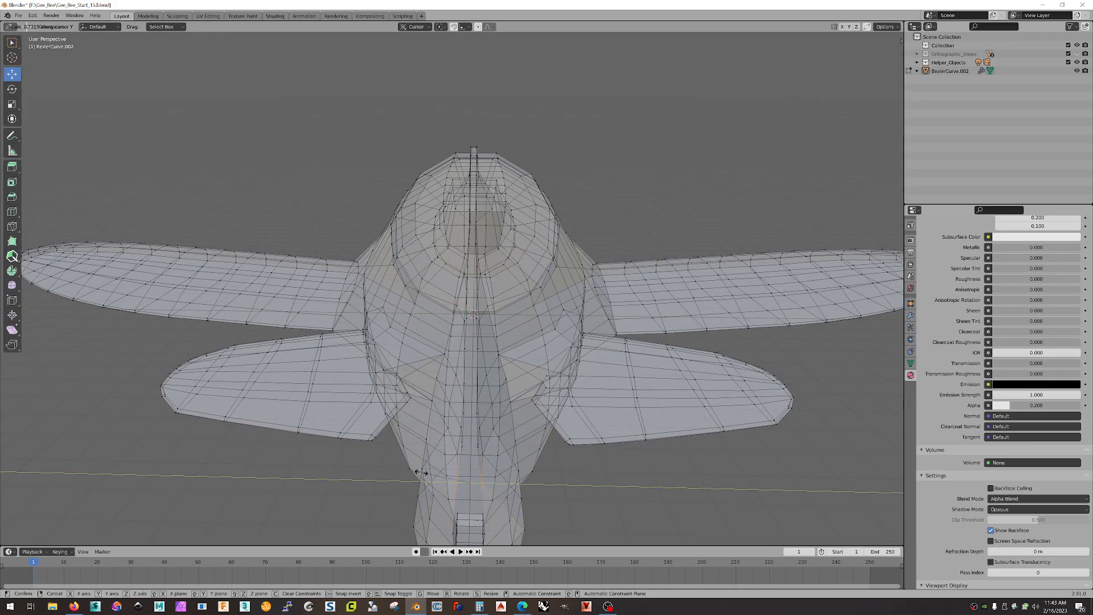
{"action": "left_click", "coordinate": [429, 472]}
- Select the side vertices one row lower on the tail and scale them to 0.461 along Y
{"action": "middle_click_drag", "start_coordinate": [432, 475], "coordinate": [489, 360]}
{"action": "left_click", "coordinate": [365, 307]}
{"action": "key", "text": "s"}
{"action": "key", "text": "y"}
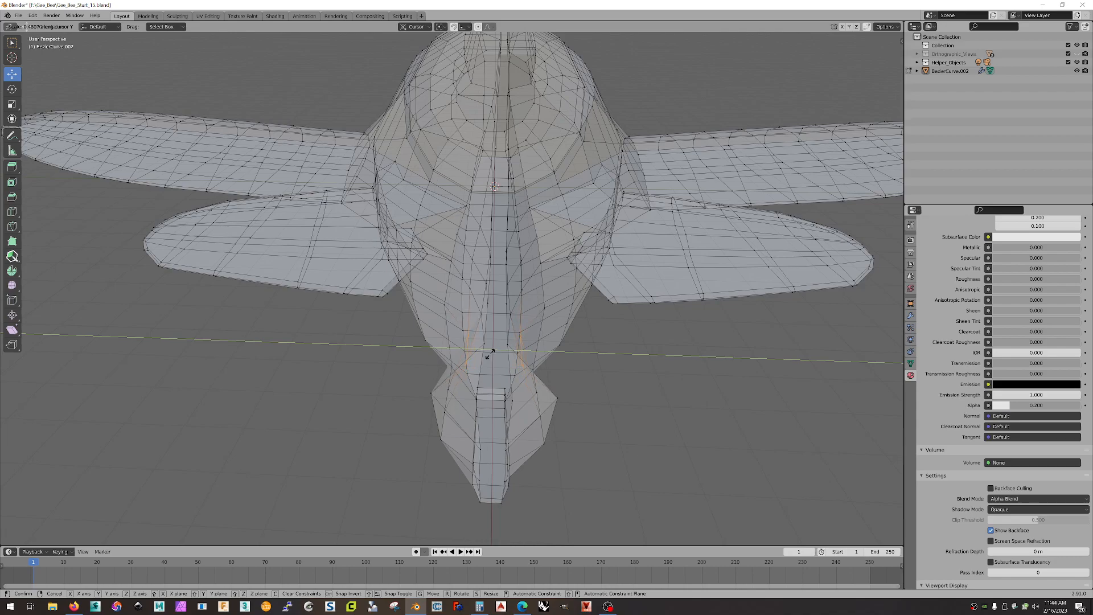
{"action": "left_click", "coordinate": [489, 355]}
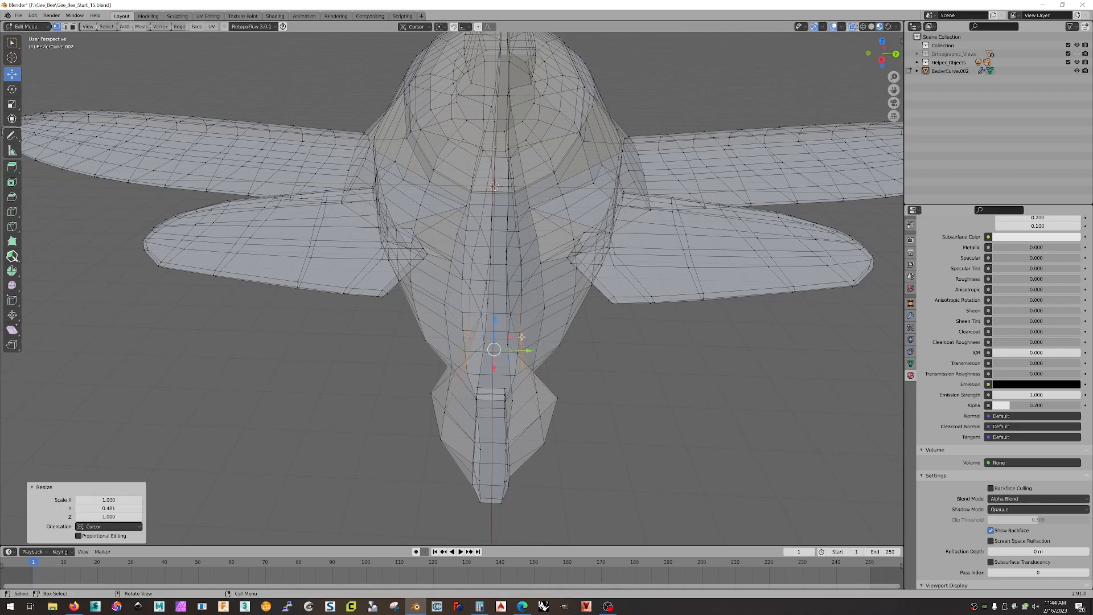
- Select the vertex pair just behind in the same lower row and narrow it along Y
{"action": "left_click_drag", "start_coordinate": [439, 309], "coordinate": [558, 343], "text": "ctrl"}
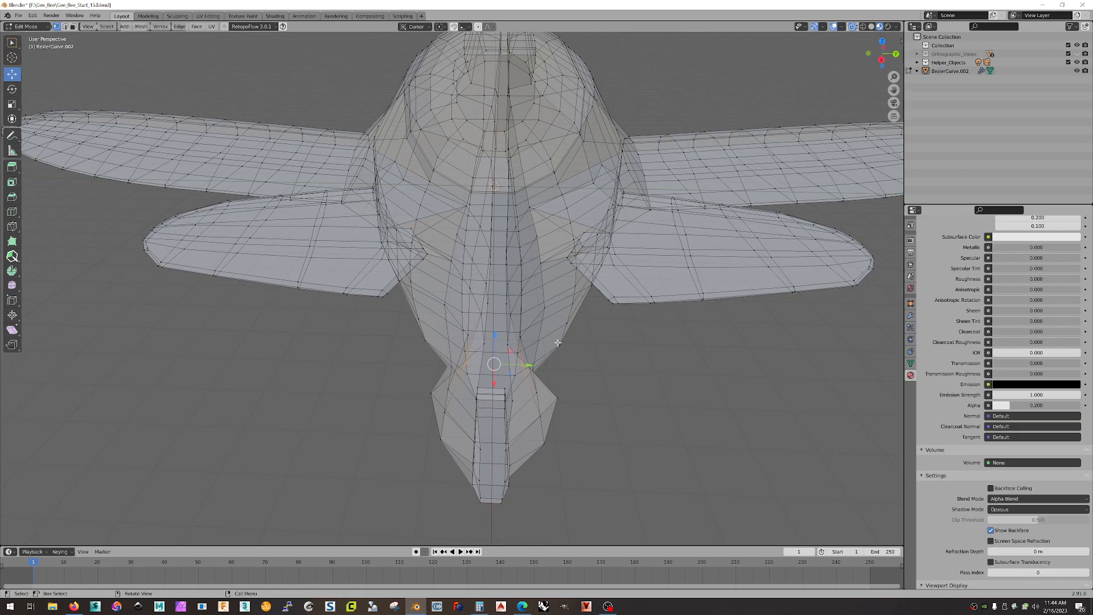
{"action": "key", "text": "s"}
{"action": "key", "text": "y"}
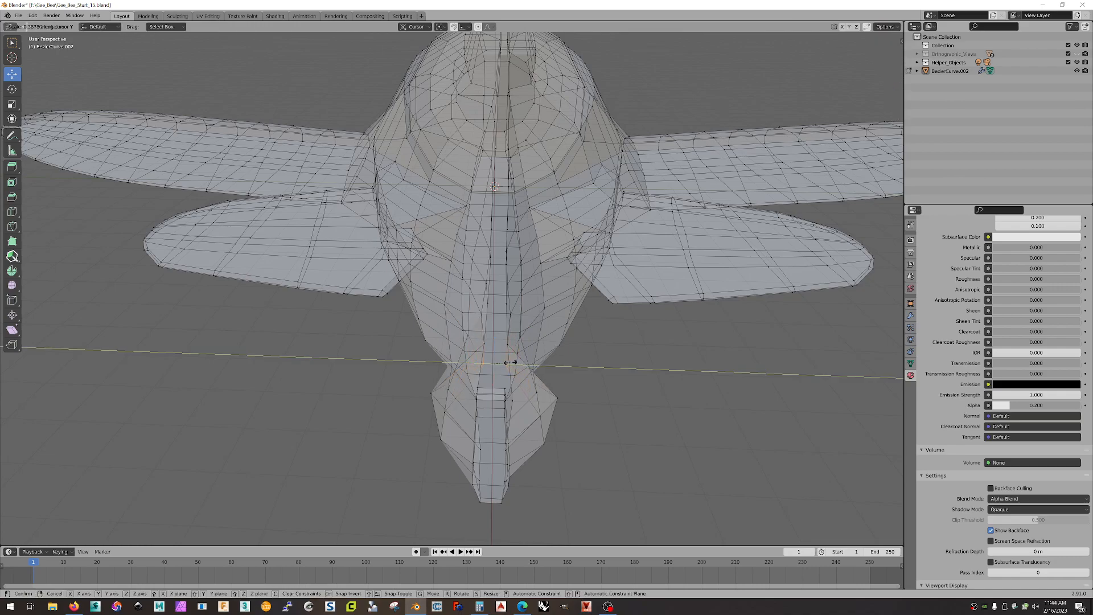
{"action": "left_click", "coordinate": [513, 362]}
- Scale the lower rear vertex pair near the rudder's trailing edge to 0.174 along Y
{"action": "middle_click_drag", "start_coordinate": [565, 366], "coordinate": [605, 353]}
{"action": "middle_click_drag", "start_coordinate": [359, 329], "coordinate": [312, 328]}
{"action": "middle_click_drag", "start_coordinate": [269, 289], "coordinate": [399, 363]}
{"action": "key", "text": "s"}
{"action": "key", "text": "y"}
{"action": "key", "text": "y"}
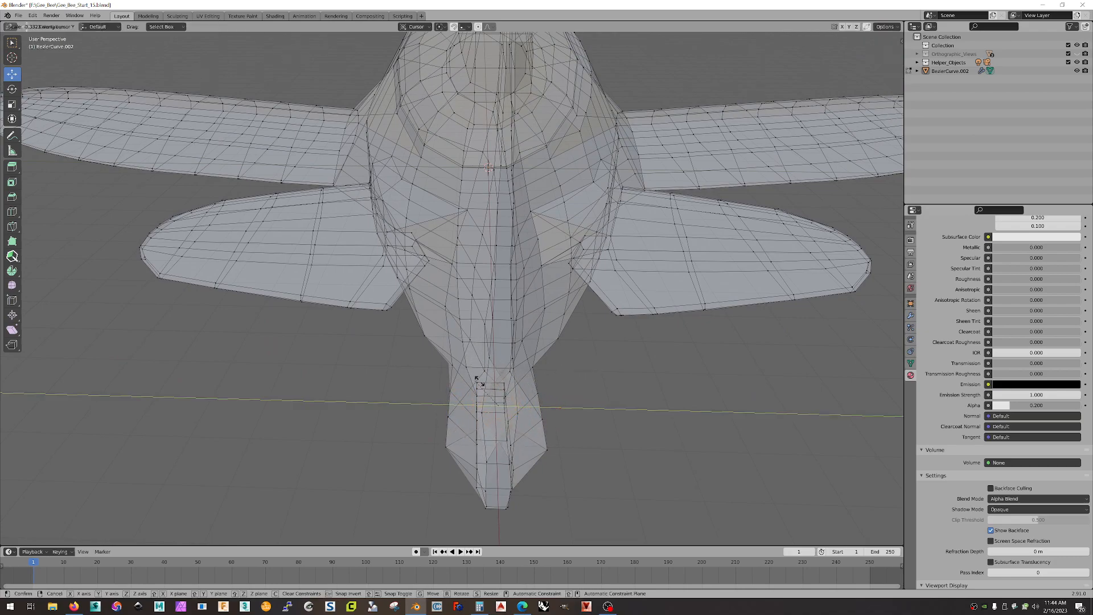
{"action": "left_click", "coordinate": [515, 410]}
{"action": "middle_click_drag", "start_coordinate": [515, 410], "coordinate": [456, 384]}
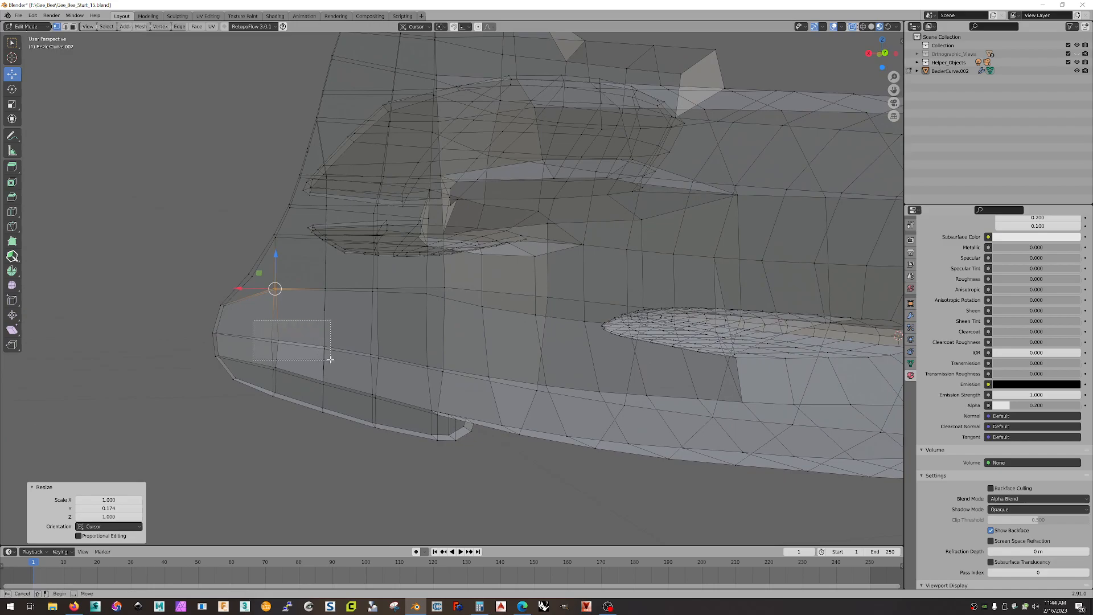
- Select the bulging side vertices above the tail's bottom edge and scale them to 0.576 along Y
{"action": "left_click", "coordinate": [293, 341]}
{"action": "middle_click_drag", "start_coordinate": [293, 341], "coordinate": [424, 395]}
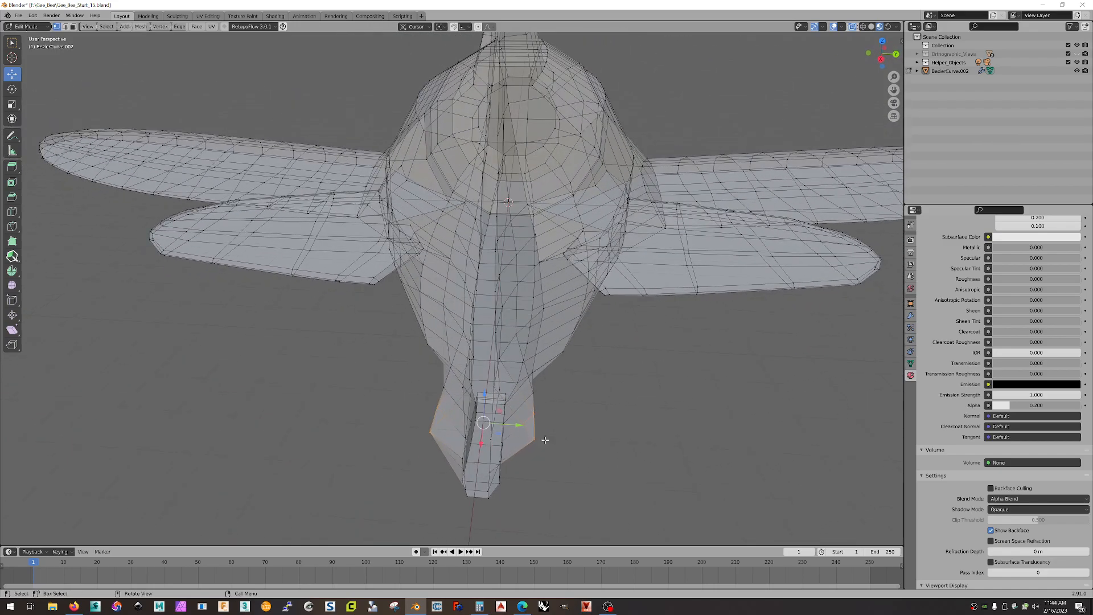
{"action": "key", "text": "s"}
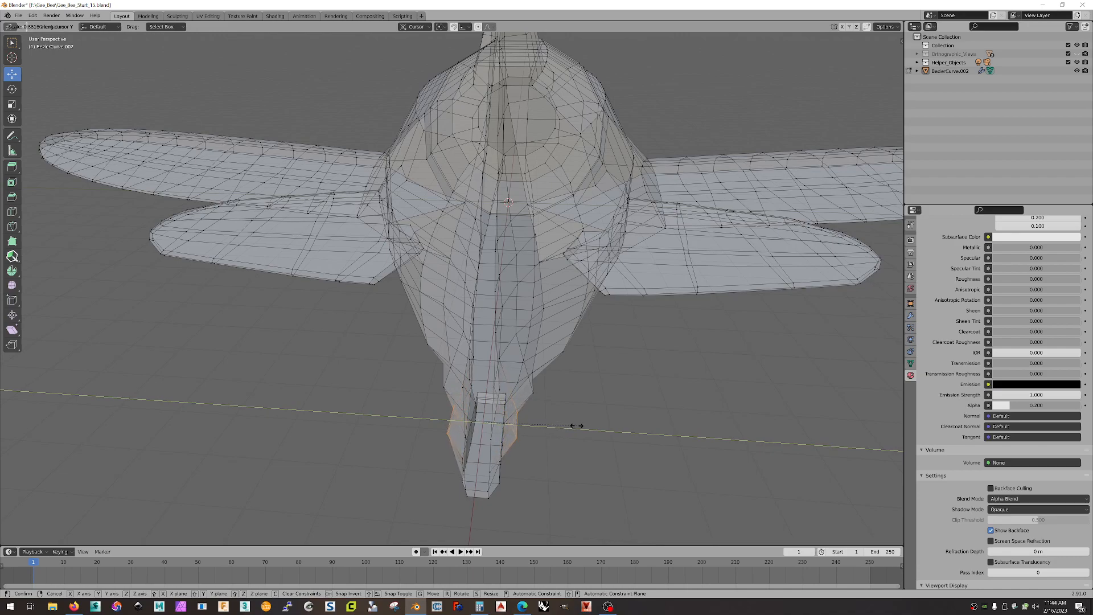
{"action": "left_click", "coordinate": [564, 424]}
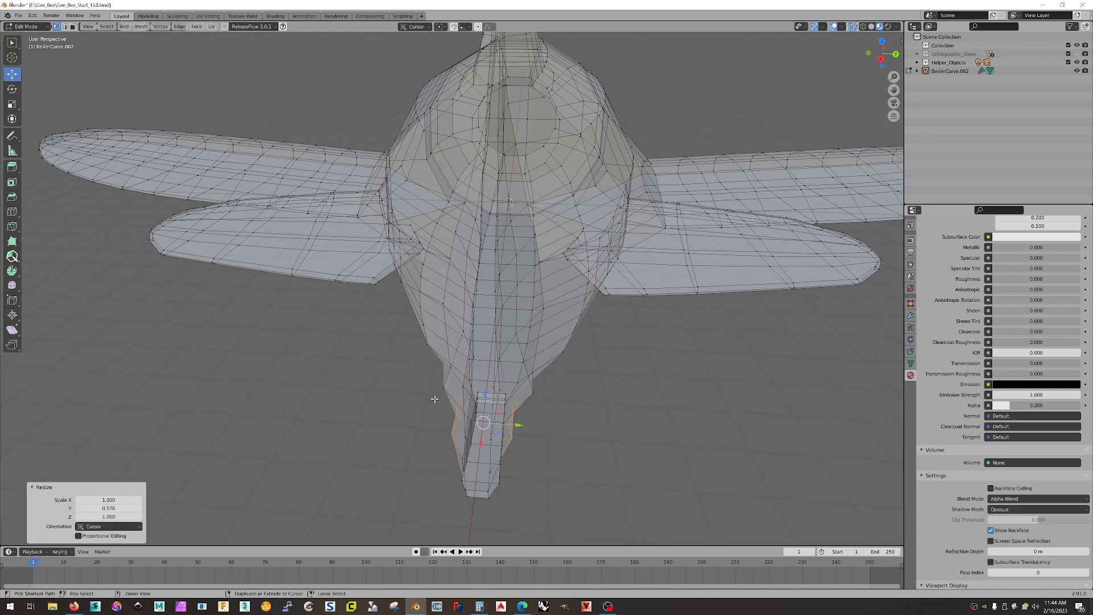
- Narrow the rear part of the lower tail bulge along Y so its sides meet the bottom strip
{"action": "key", "text": "s"}
{"action": "key", "text": "y"}
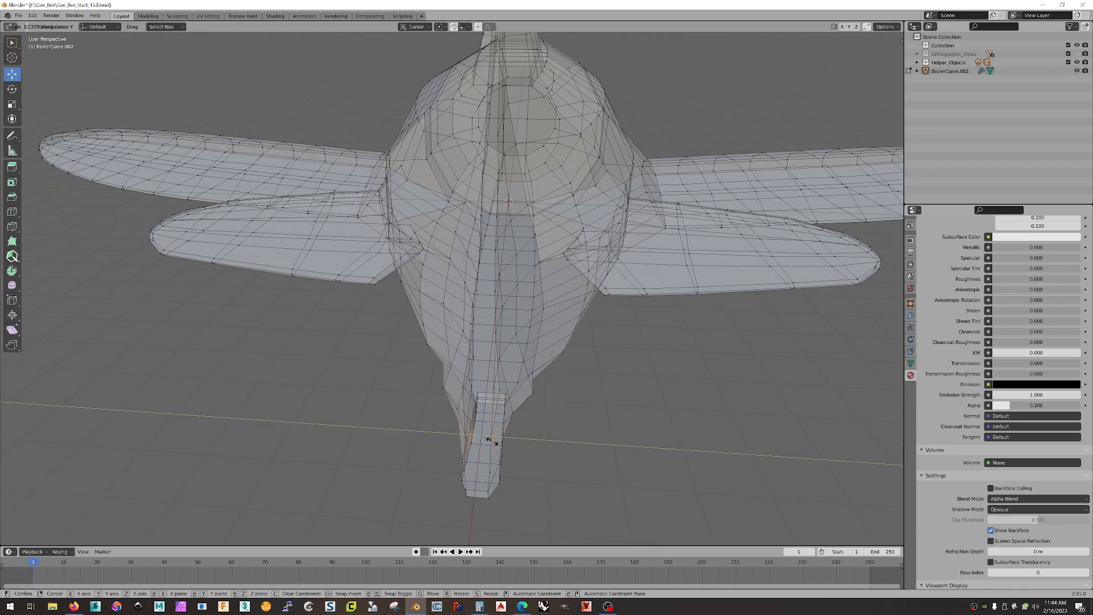
{"action": "left_click", "coordinate": [490, 440]}
{"action": "mouse_move", "coordinate": [574, 457]}
{"action": "middle_mouse_down"}
{"action": "mouse_move", "coordinate": [500, 449]}
{"action": "mouse_move", "coordinate": [536, 453]}
{"action": "mouse_move", "coordinate": [579, 434]}
{"action": "mouse_move", "coordinate": [573, 468]}
{"action": "middle_mouse_up"}
- Select the vertex pair on the sides of the lower tail and widen it to 1.211 along Y
{"action": "left_click", "coordinate": [519, 426]}
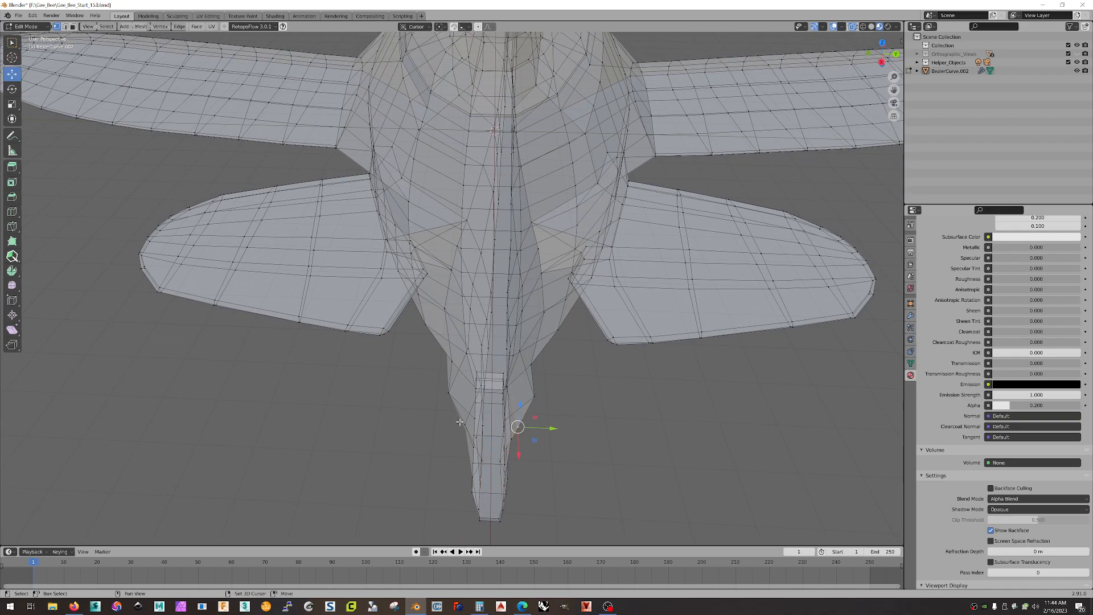
{"action": "key", "text": "s"}
{"action": "key", "text": "y"}
{"action": "left_click", "coordinate": [543, 422]}
{"action": "mouse_move", "coordinate": [544, 422]}
{"action": "middle_mouse_down"}
{"action": "mouse_move", "coordinate": [586, 434]}
{"action": "mouse_move", "coordinate": [533, 423]}
{"action": "middle_mouse_up"}
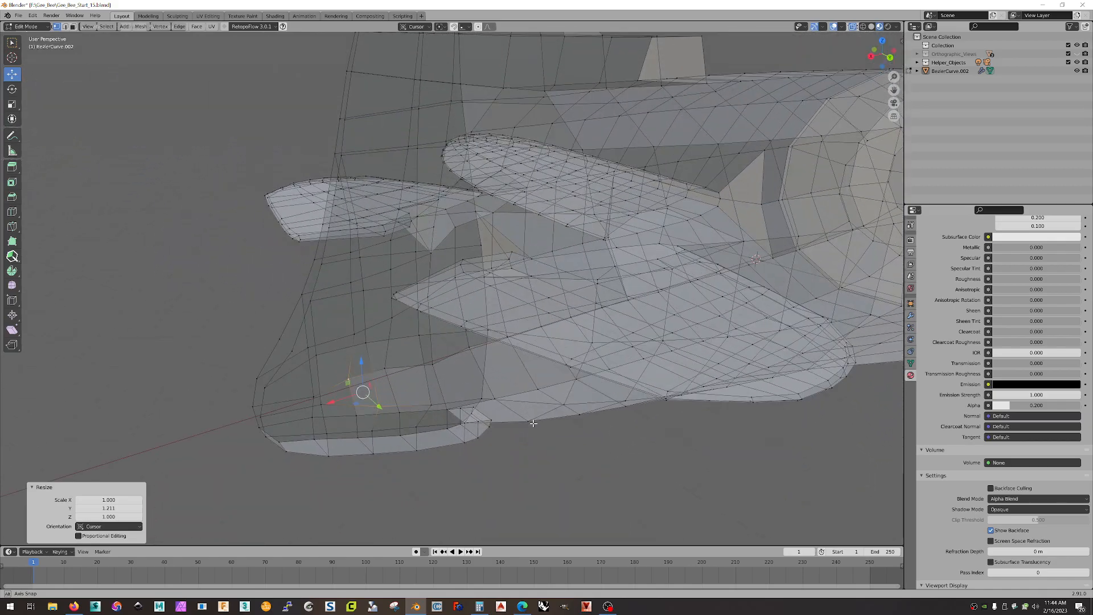
- Select the lower side vertices farther back on the tail and narrow them along Y
{"action": "left_click_drag", "start_coordinate": [318, 407], "coordinate": [319, 407]}
{"action": "middle_click_drag", "start_coordinate": [319, 408], "coordinate": [443, 465]}
{"action": "key", "text": "s"}
{"action": "key", "text": "y"}
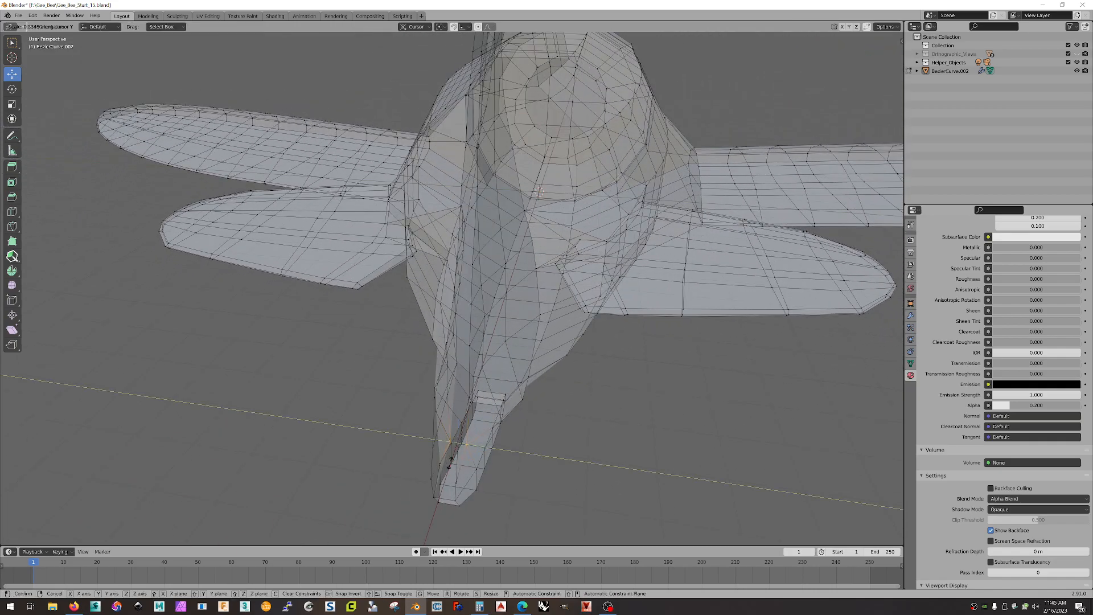
{"action": "left_click", "coordinate": [396, 426]}
{"action": "middle_click_drag", "start_coordinate": [584, 475], "coordinate": [471, 448]}
- Select the faces along the tail's underside and narrow them along Y so the bottom tapers
{"action": "left_click_drag", "start_coordinate": [360, 421], "coordinate": [512, 470]}
{"action": "middle_click_drag", "start_coordinate": [476, 420], "coordinate": [531, 438]}
{"action": "left_click_drag", "start_coordinate": [529, 469], "coordinate": [436, 414]}
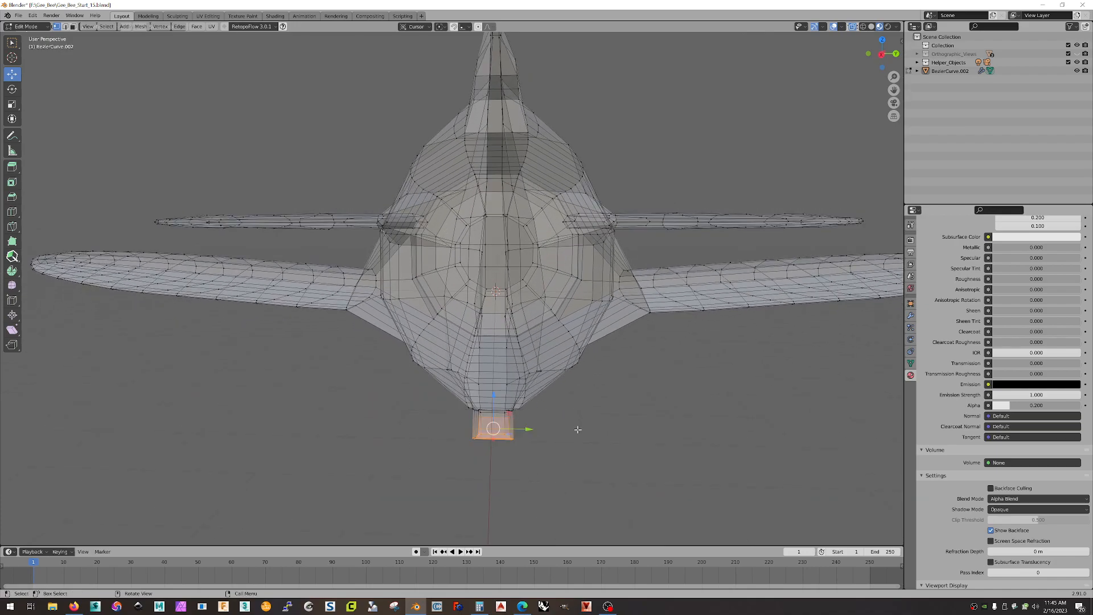
{"action": "key", "text": "s"}
{"action": "key", "text": "y"}
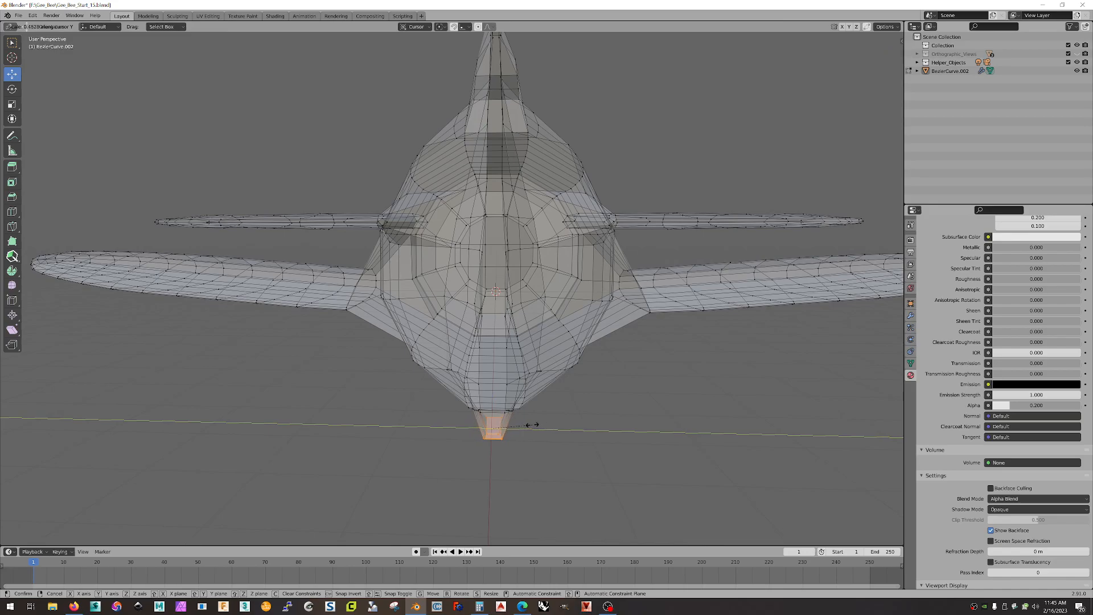
{"action": "left_click", "coordinate": [532, 425]}
- Select the vertices at the rear of the lower tail's underside and scale them to 0.850 along Y
{"action": "middle_click_drag", "start_coordinate": [539, 452], "coordinate": [426, 486]}
{"action": "left_click", "coordinate": [250, 360]}
{"action": "key", "text": "s"}
{"action": "key", "text": "y"}
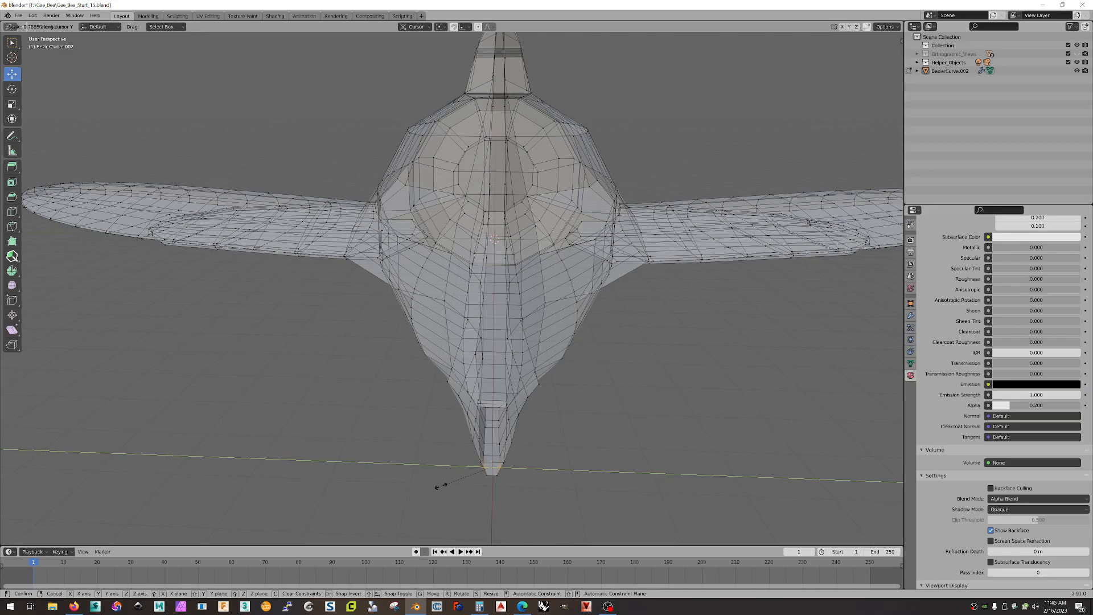
{"action": "left_click", "coordinate": [436, 485]}
- Select the vertices on the lower rear edge of the rudder and narrow them along Y
{"action": "middle_click_drag", "start_coordinate": [564, 471], "coordinate": [625, 476]}
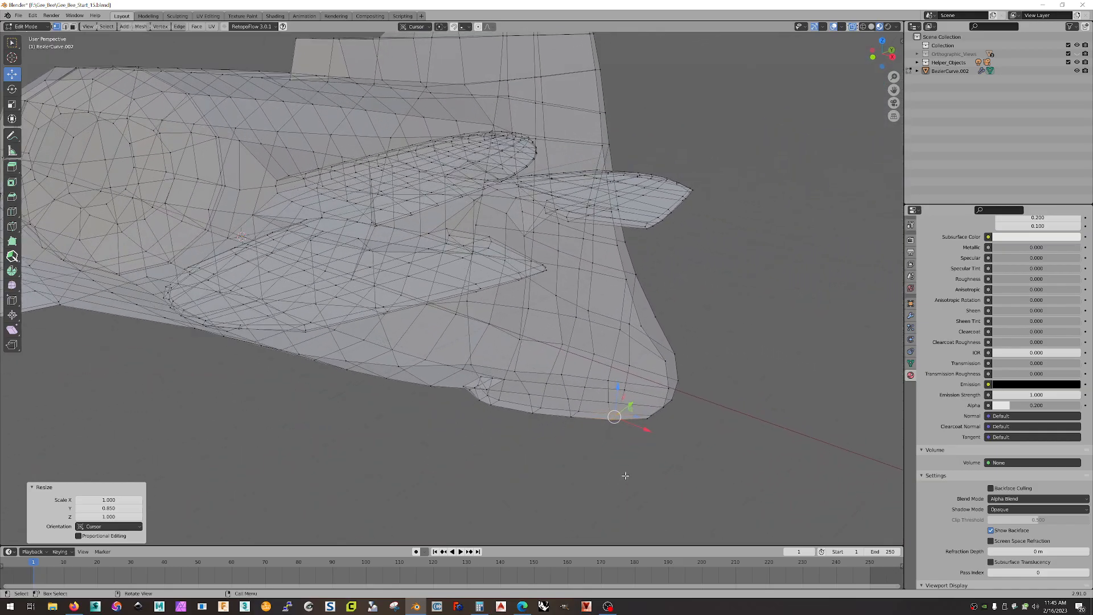
{"action": "left_click", "coordinate": [656, 318]}
{"action": "middle_click_drag", "start_coordinate": [736, 366], "coordinate": [685, 427]}
{"action": "key", "text": "s"}
{"action": "key", "text": "y"}
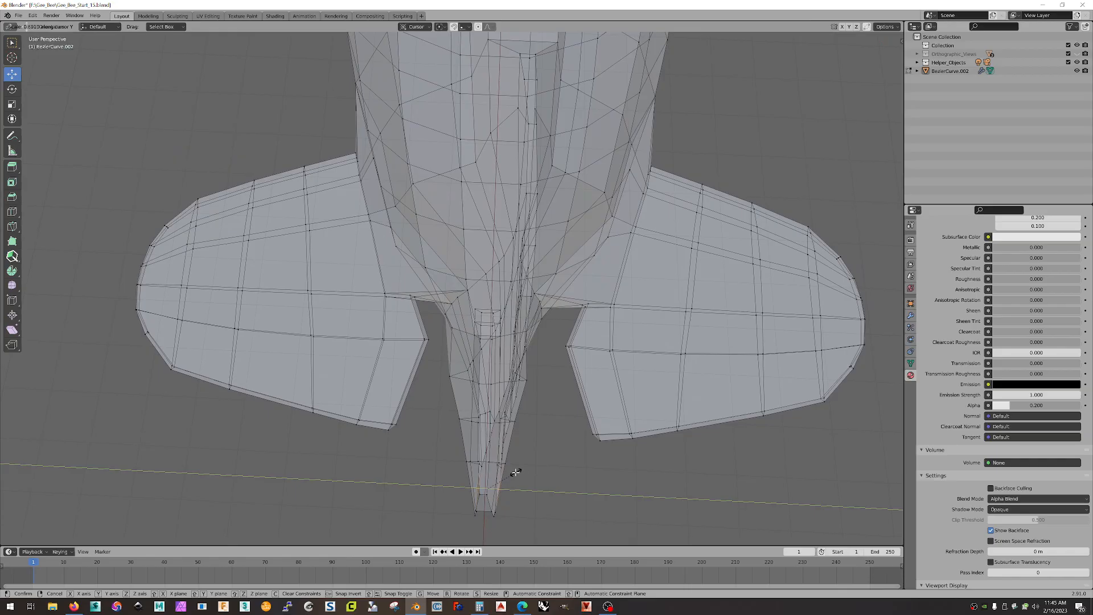
{"action": "left_click", "coordinate": [515, 472]}
{"action": "middle_click_drag", "start_coordinate": [516, 472], "coordinate": [591, 440]}
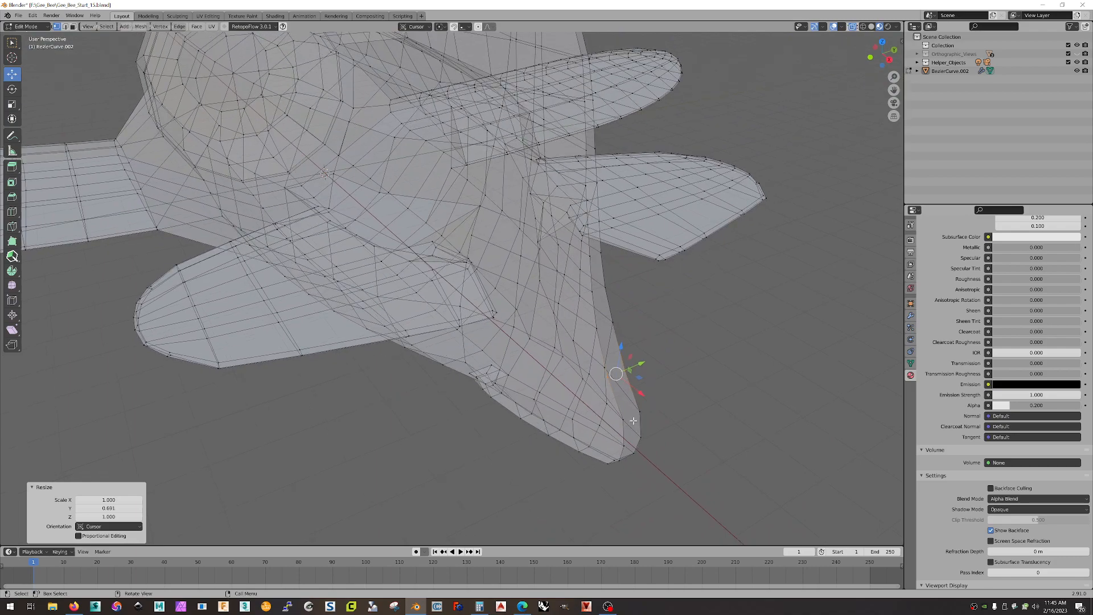
- Select the edge runs along both sides of the rudder's rear, down to the lower tail, and join them with Bridge Edge Loops
{"action": "key", "text": "2"}
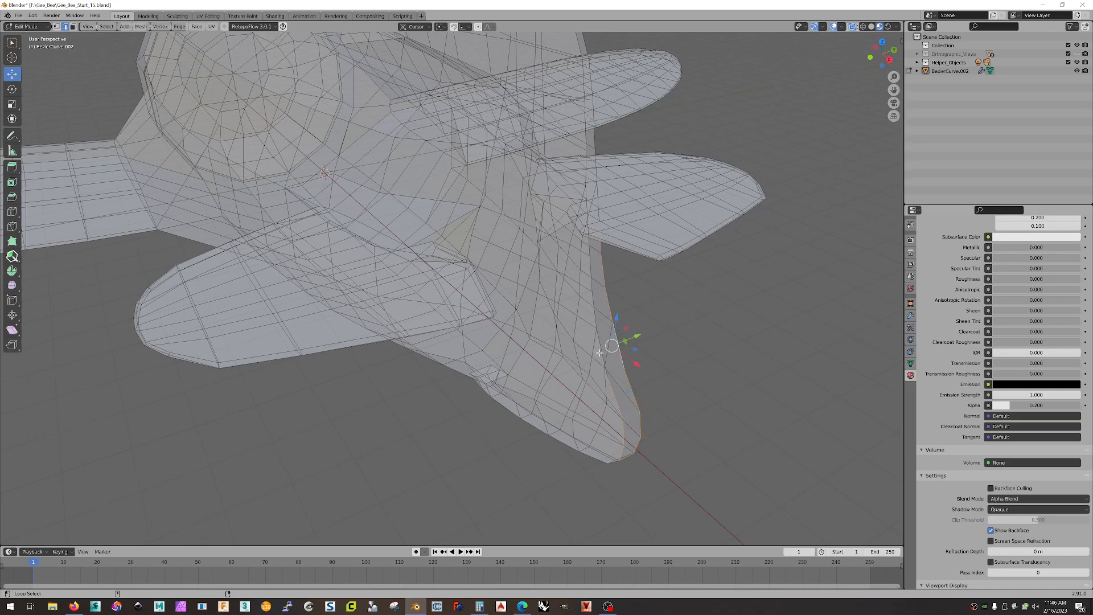
{"action": "middle_click_drag", "start_coordinate": [647, 342], "coordinate": [685, 334], "text": "alt"}
{"action": "middle_click_drag", "start_coordinate": [715, 297], "coordinate": [564, 372]}
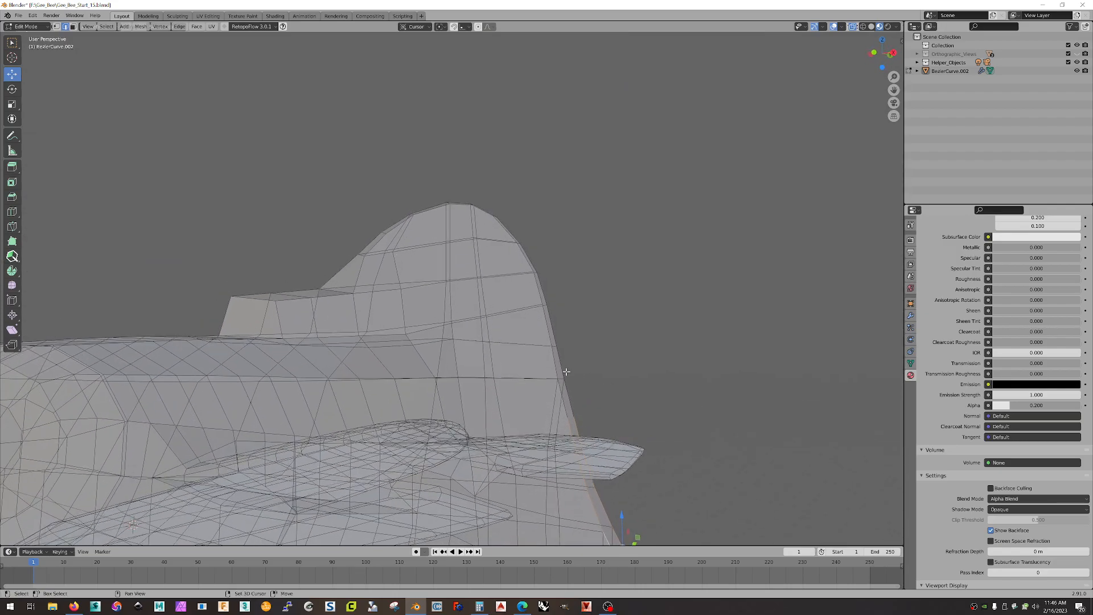
{"action": "left_click", "coordinate": [570, 400], "text": "alt"}
{"action": "middle_click_drag", "start_coordinate": [558, 298], "coordinate": [559, 253]}
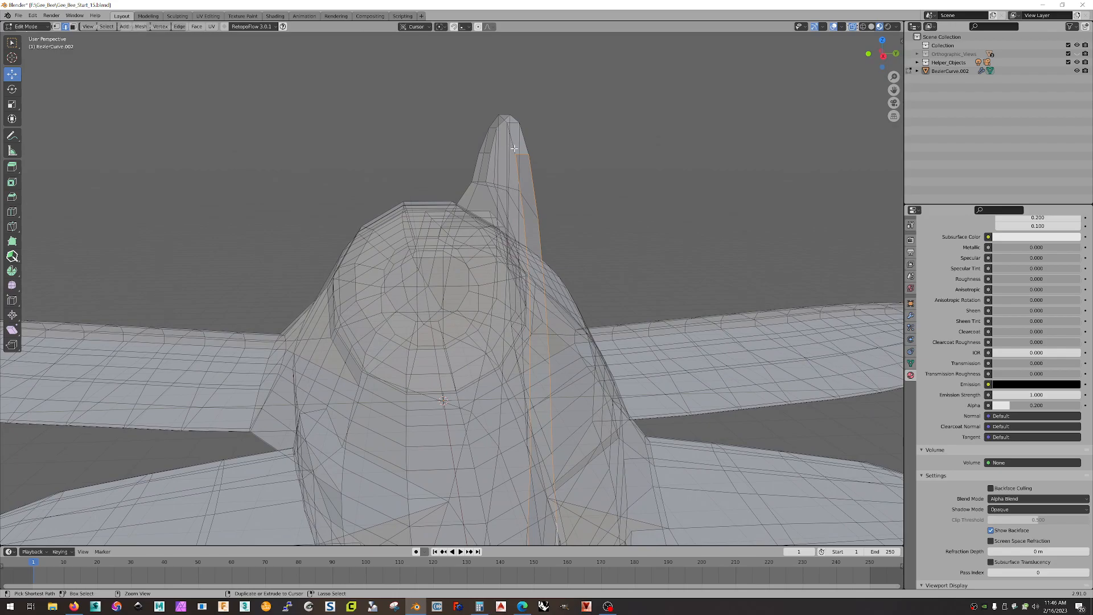
{"action": "middle_click_drag", "start_coordinate": [608, 425], "coordinate": [639, 438]}
{"action": "scroll", "coordinate": [639, 438], "scroll_direction": "down", "scroll_amount": 2}
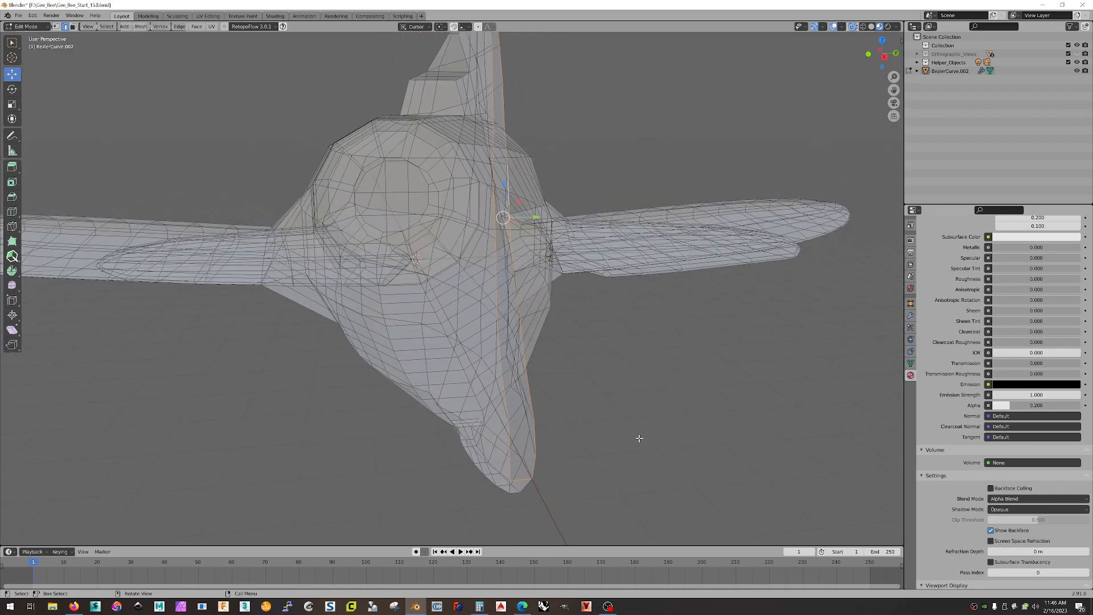
{"action": "right_click", "coordinate": [534, 467]}
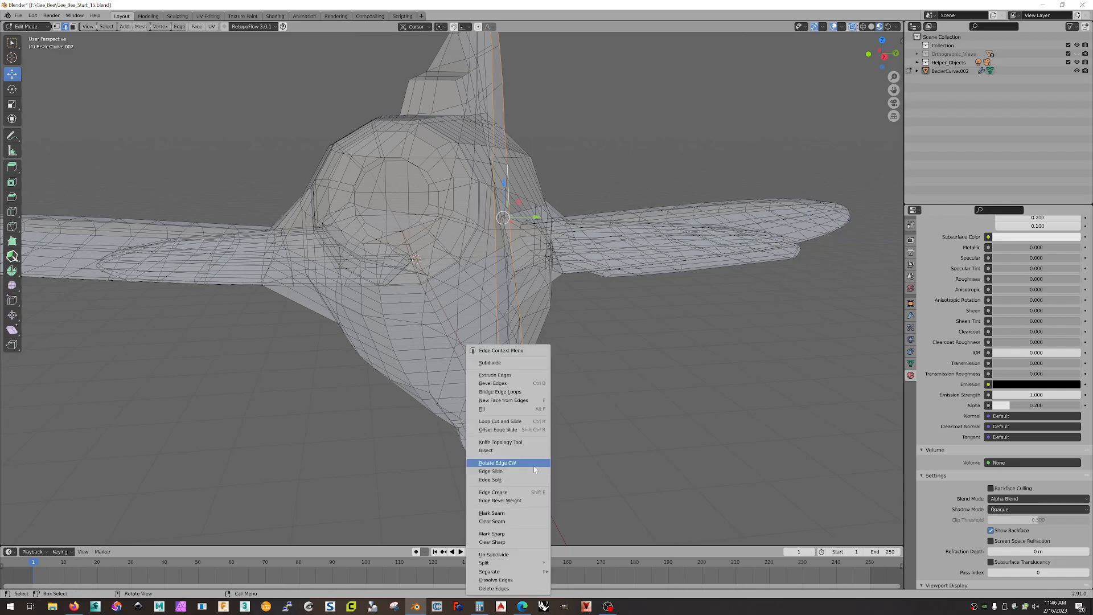
{"action": "left_click", "coordinate": [523, 392]}
{"action": "middle_click_drag", "start_coordinate": [544, 383], "coordinate": [610, 322]}
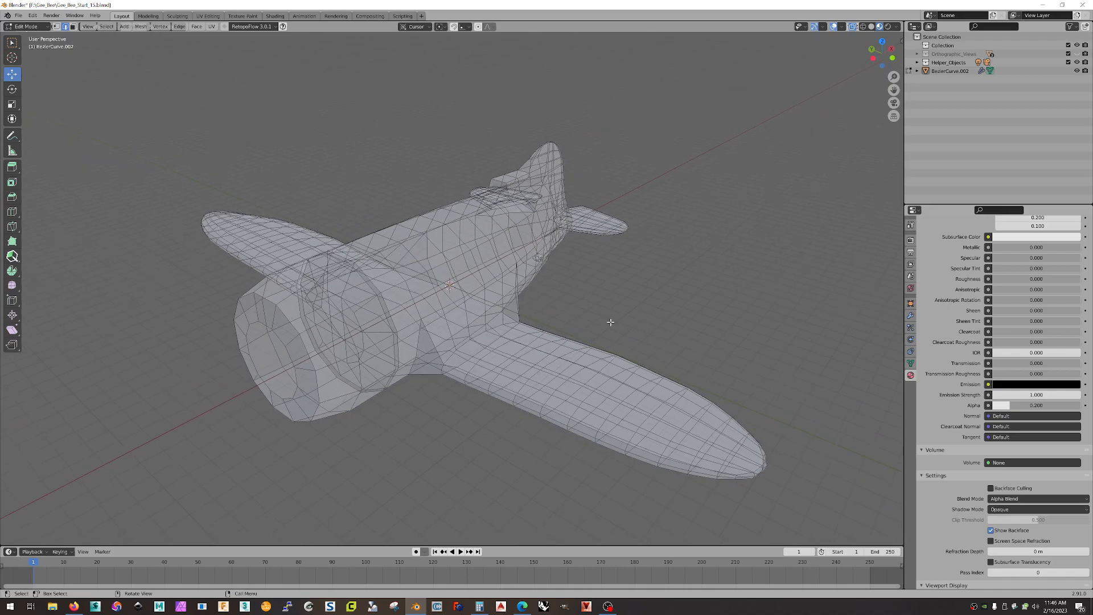
- Try Solid viewport shading with the material's alpha at 1.000, and return to Material Preview
{"action": "left_click", "coordinate": [870, 26]}
{"action": "mouse_move", "coordinate": [664, 223]}
{"action": "middle_mouse_down"}
{"action": "mouse_move", "coordinate": [634, 244]}
{"action": "mouse_move", "coordinate": [575, 207]}
{"action": "mouse_move", "coordinate": [656, 220]}
{"action": "mouse_move", "coordinate": [669, 235]}
{"action": "middle_mouse_up"}
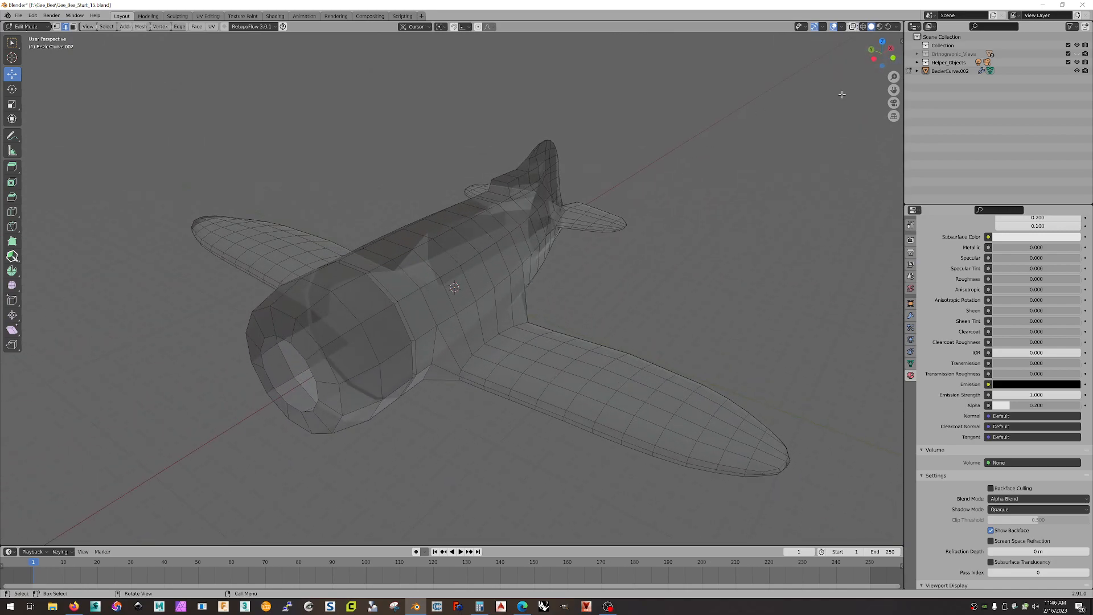
{"action": "mouse_move", "coordinate": [772, 131]}
{"action": "middle_mouse_down"}
{"action": "mouse_move", "coordinate": [757, 137]}
{"action": "mouse_move", "coordinate": [765, 134]}
{"action": "middle_mouse_up"}
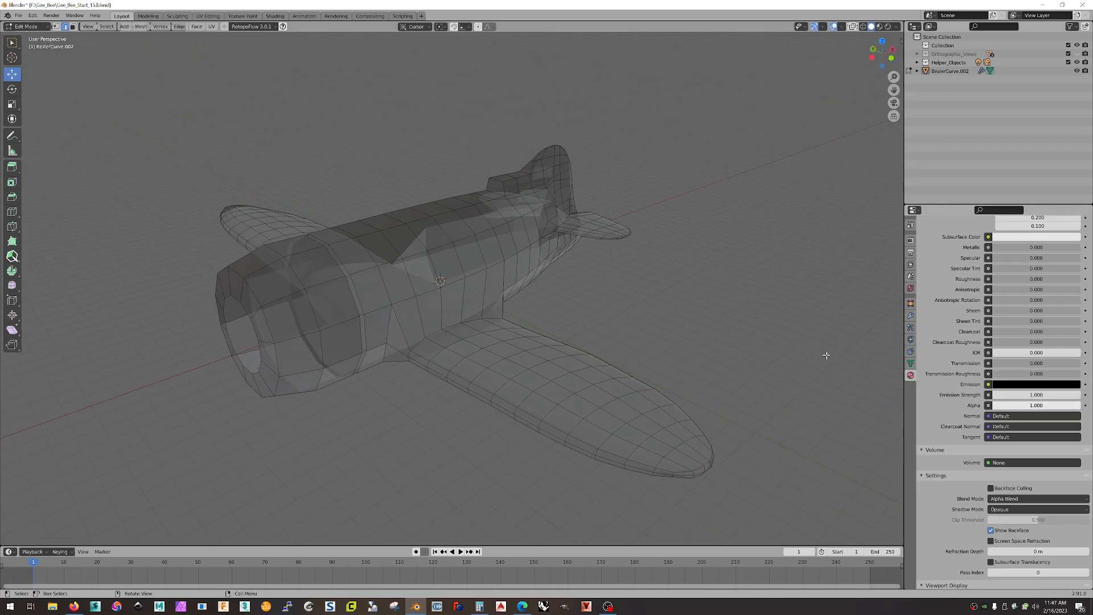
{"action": "left_click", "coordinate": [879, 27]}
{"action": "mouse_move", "coordinate": [736, 125]}
{"action": "middle_mouse_down"}
{"action": "mouse_move", "coordinate": [717, 139]}
{"action": "mouse_move", "coordinate": [704, 124]}
{"action": "mouse_move", "coordinate": [744, 147]}
{"action": "middle_mouse_up"}
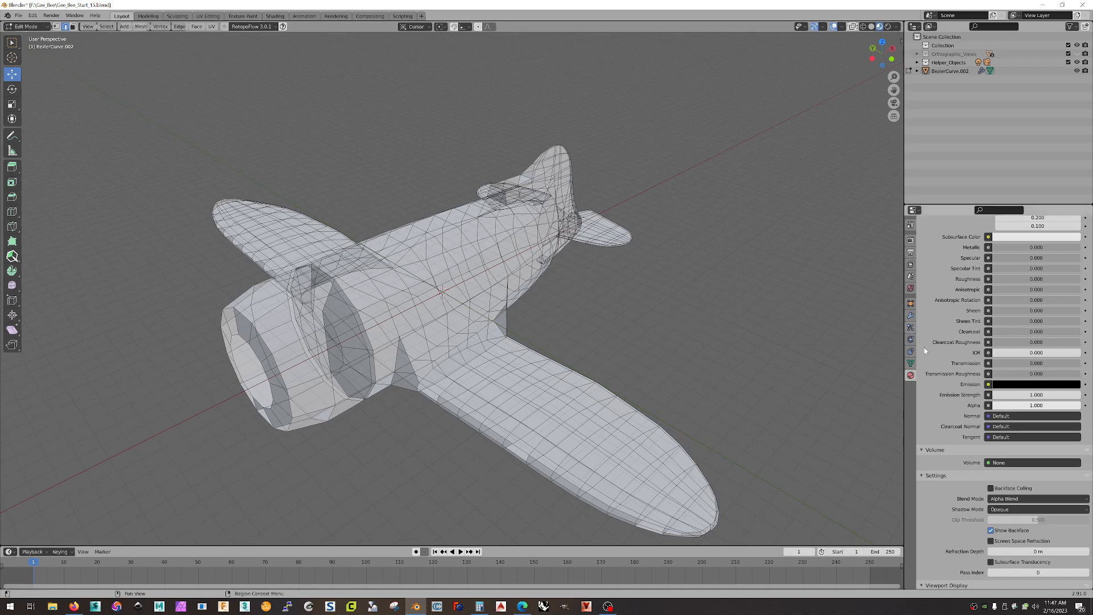
- Set the aircraft material's blend mode to Opaque and its alpha to 0.2
{"action": "left_click", "coordinate": [1013, 498]}
{"action": "left_click", "coordinate": [1012, 506]}
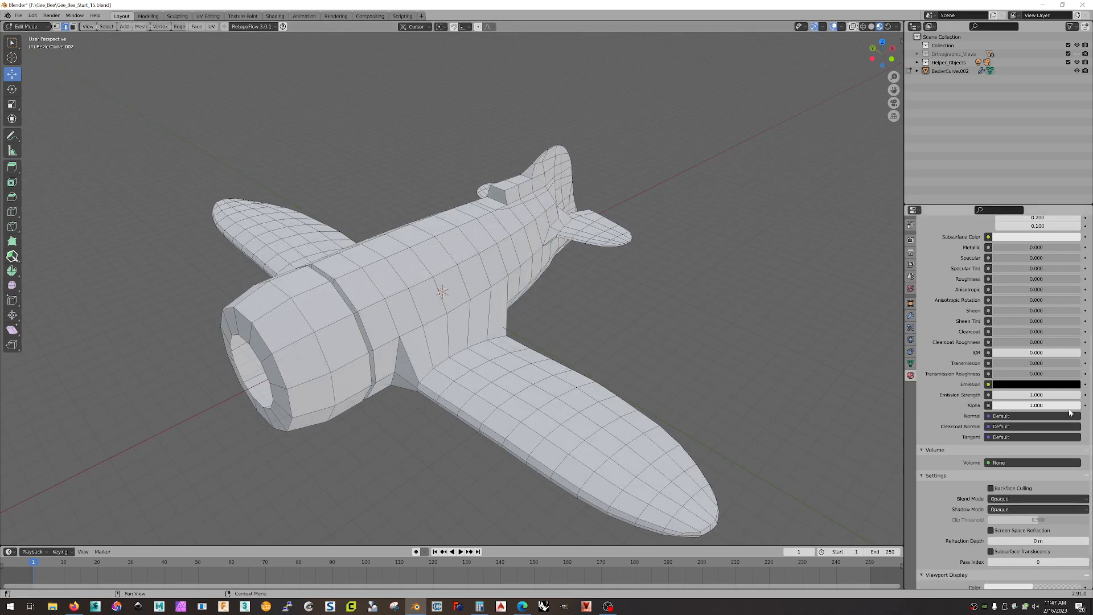
{"action": "left_click", "coordinate": [1036, 405]}
{"action": "type", "text": ".2"}
{"action": "key", "text": "Return"}
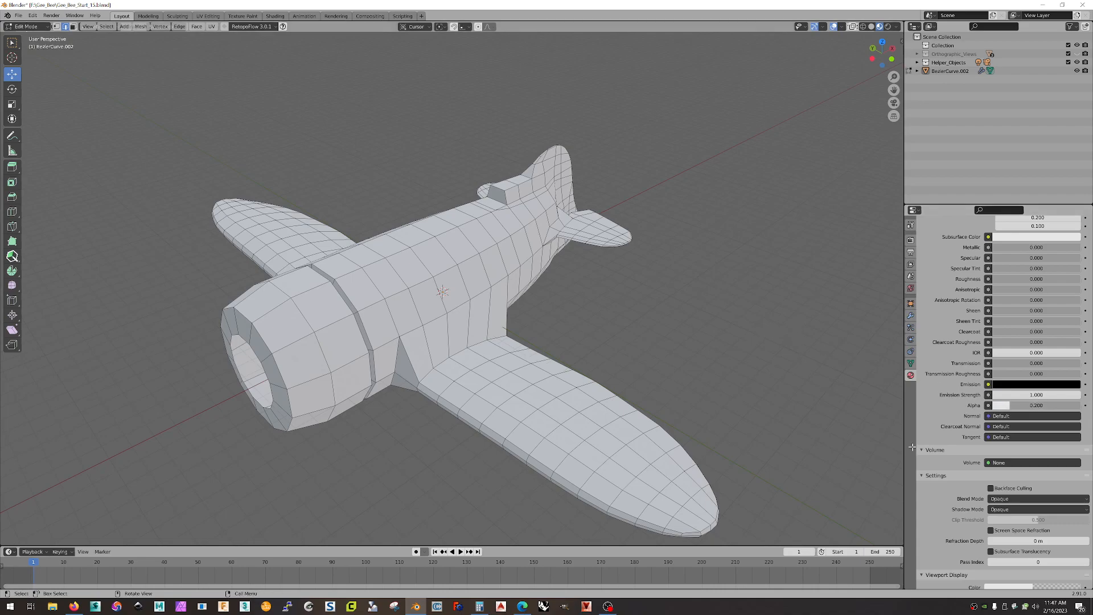
- Raise the Subdivision modifier's viewport level to 3
{"action": "middle_click_drag", "start_coordinate": [808, 367], "coordinate": [823, 344]}
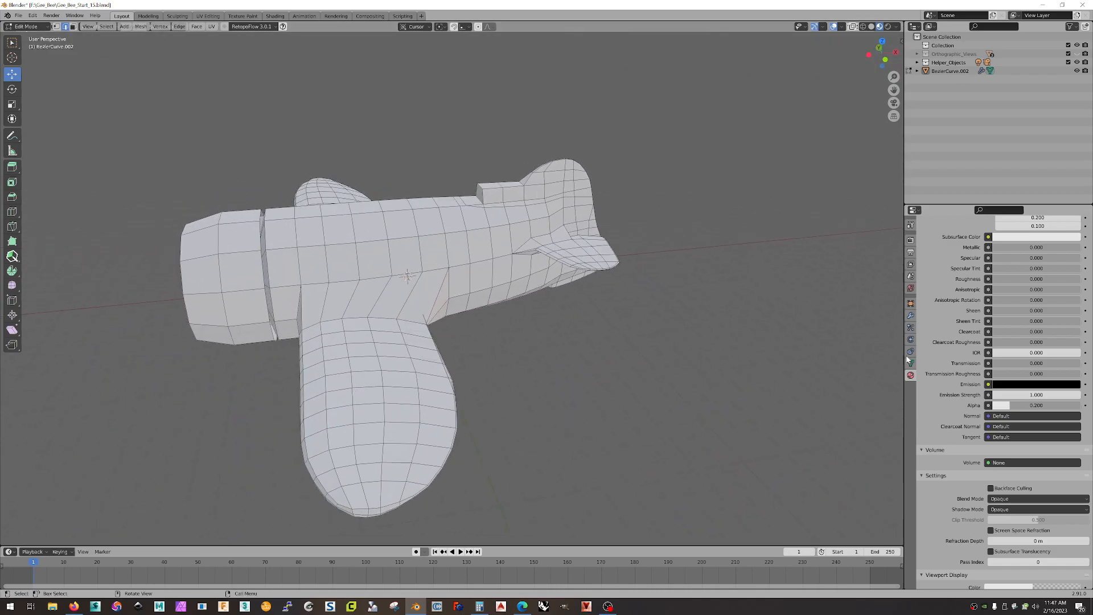
{"action": "left_click", "coordinate": [911, 317]}
{"action": "left_click", "coordinate": [1076, 276]}
{"action": "left_click", "coordinate": [1075, 276]}
{"action": "left_click", "coordinate": [1075, 276]}
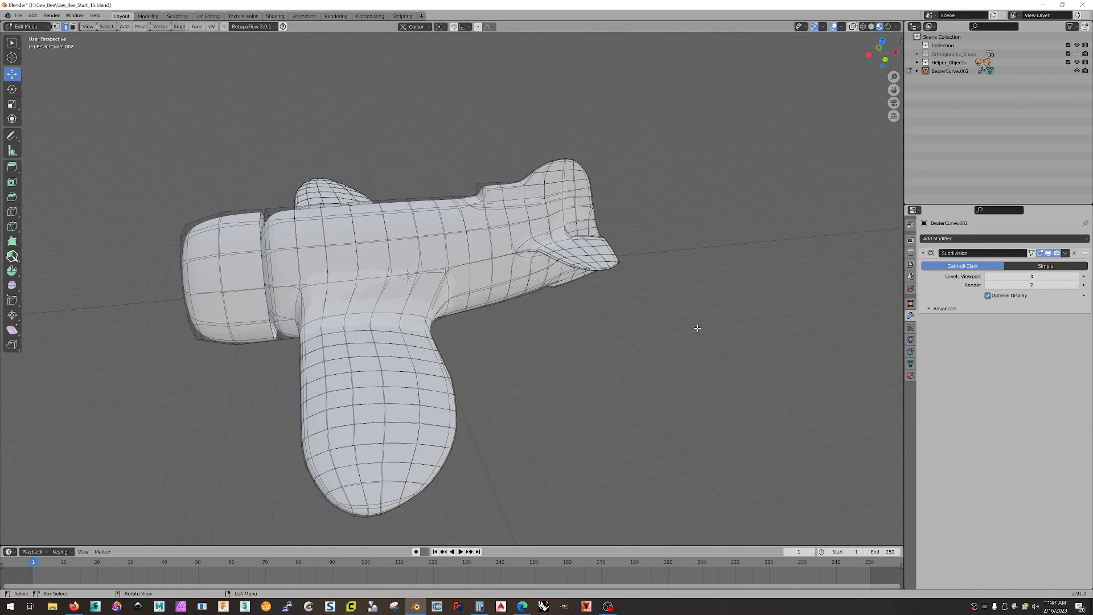
- Turn off the wireframe overlay and switch the aircraft from Edit Mode to Object Mode
{"action": "middle_click_drag", "start_coordinate": [698, 302], "coordinate": [707, 250]}
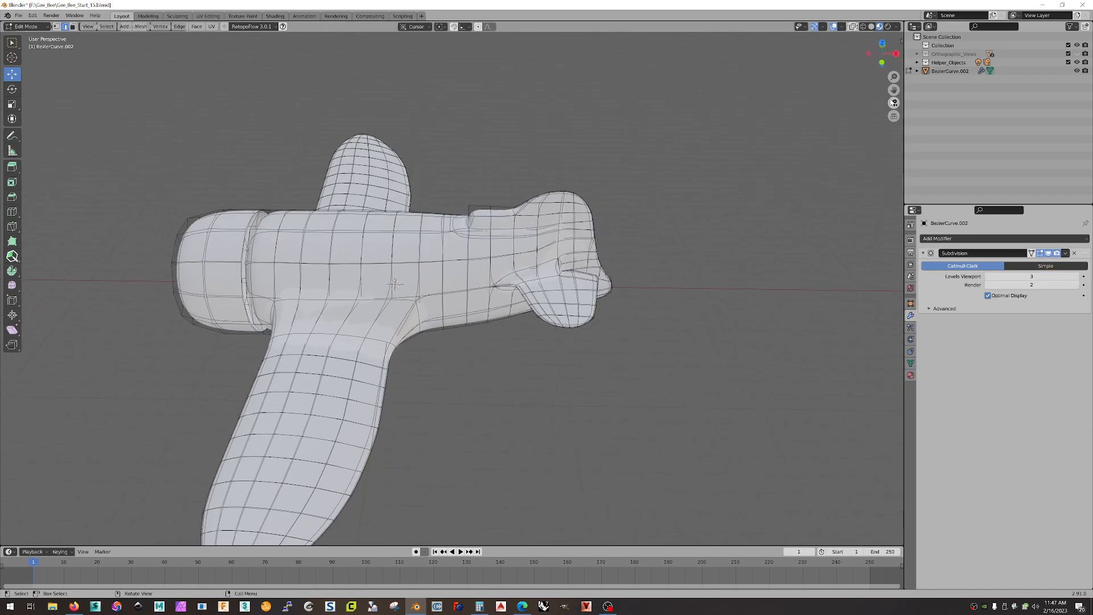
{"action": "left_click", "coordinate": [823, 26]}
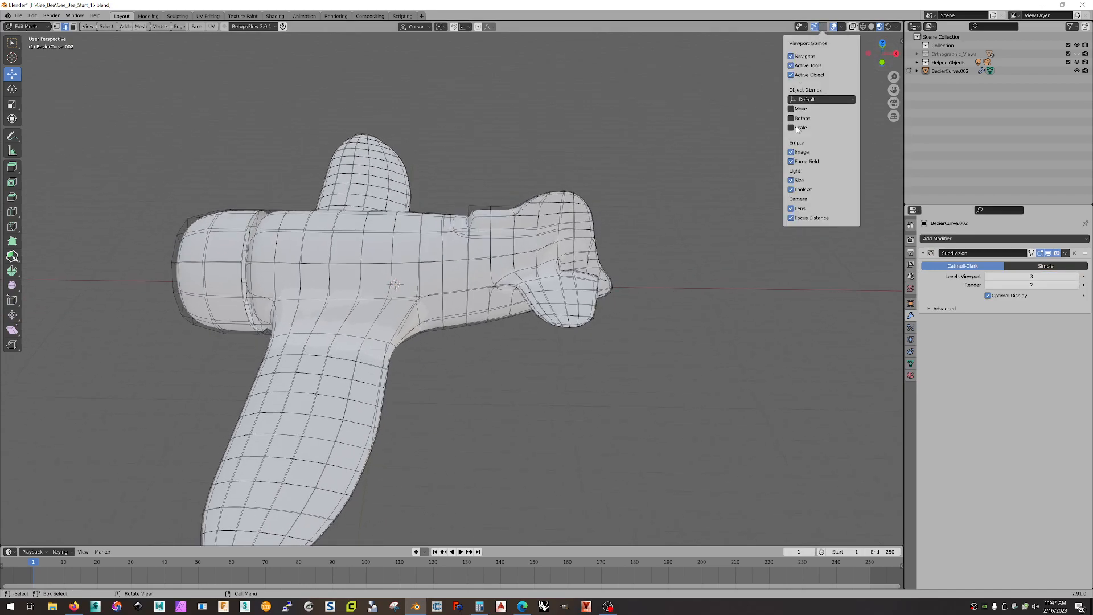
{"action": "left_click", "coordinate": [840, 27]}
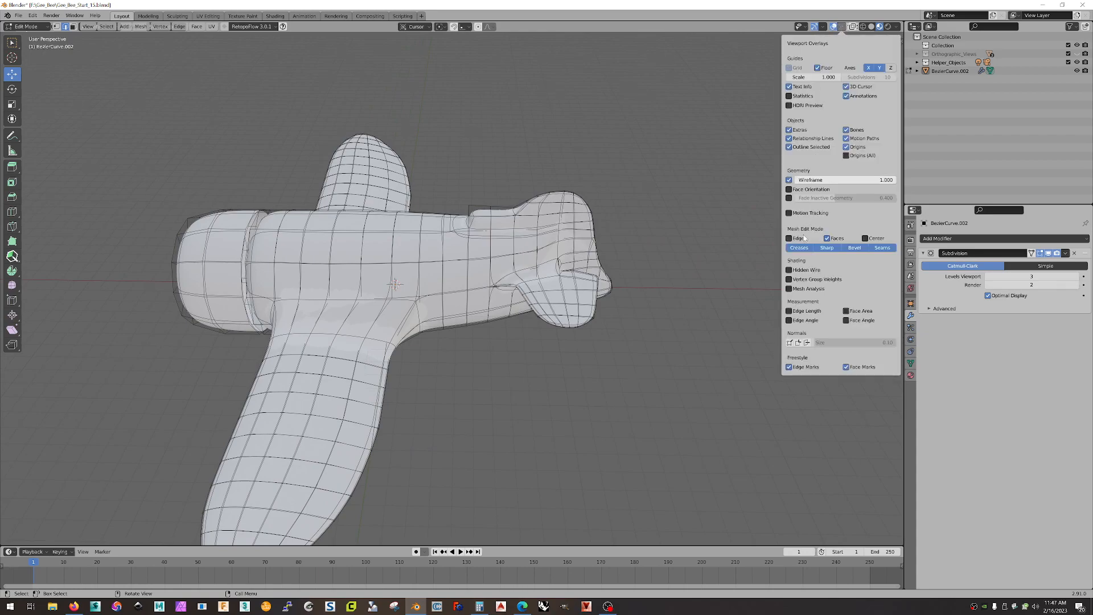
{"action": "left_click", "coordinate": [789, 180]}
{"action": "middle_click_drag", "start_coordinate": [654, 164], "coordinate": [695, 146]}
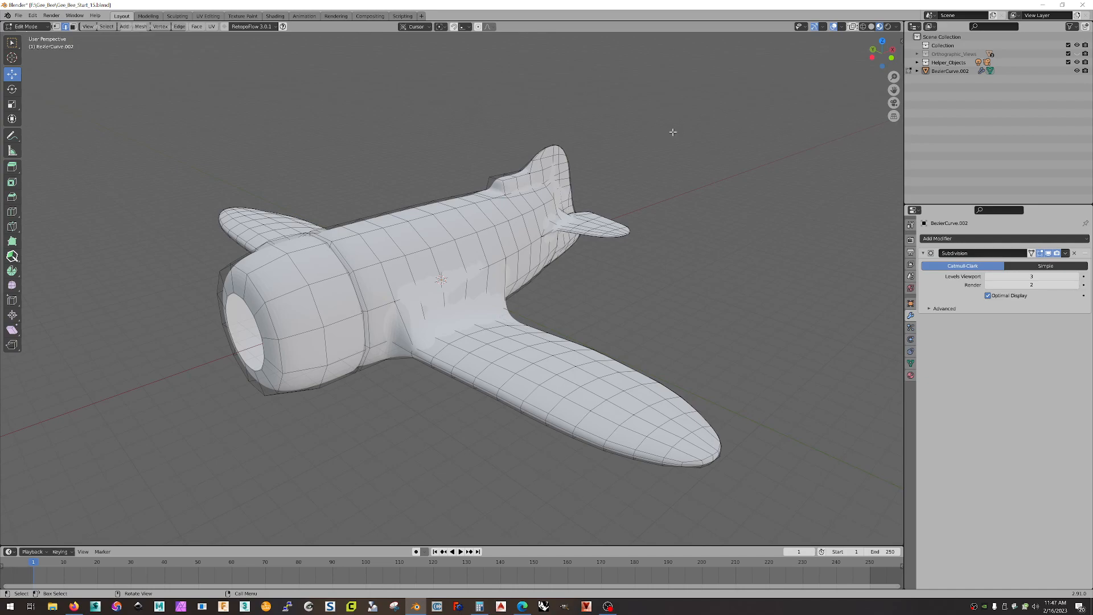
{"action": "key", "text": "Tab"}
- Inspect the smoothed aircraft from all around, checking the cockpit fairing, rudder and tail surfaces
{"action": "middle_click_drag", "start_coordinate": [702, 170], "coordinate": [625, 291]}
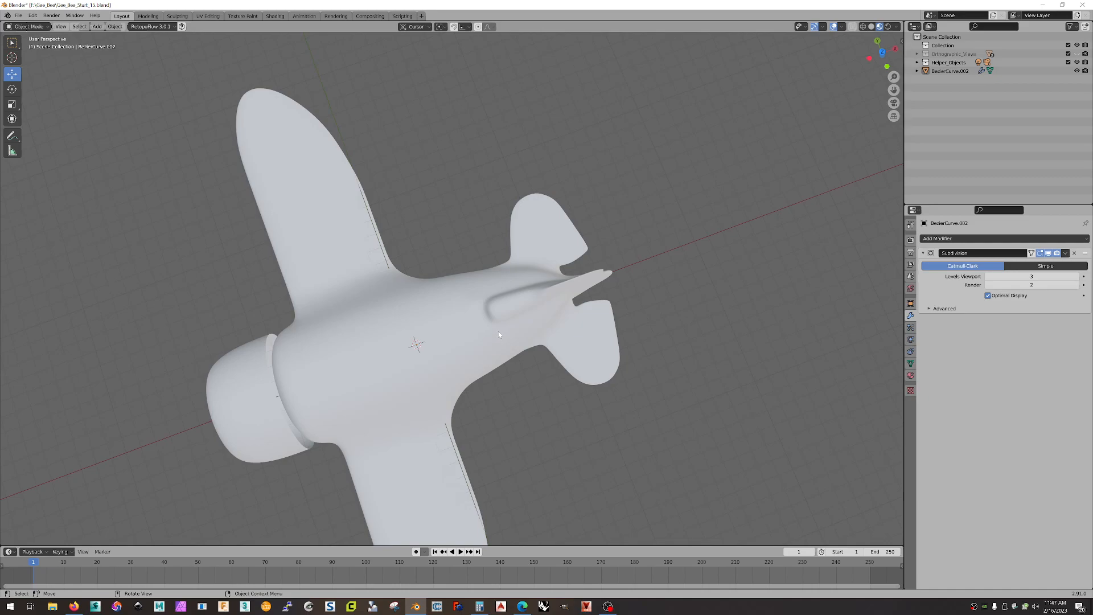
{"action": "middle_click_drag", "start_coordinate": [659, 302], "coordinate": [580, 269]}
{"action": "scroll", "coordinate": [523, 375], "scroll_direction": "up", "scroll_amount": 6}
{"action": "middle_click_drag", "start_coordinate": [522, 372], "coordinate": [561, 444]}
{"action": "scroll", "coordinate": [618, 408], "scroll_direction": "down", "scroll_amount": 2}
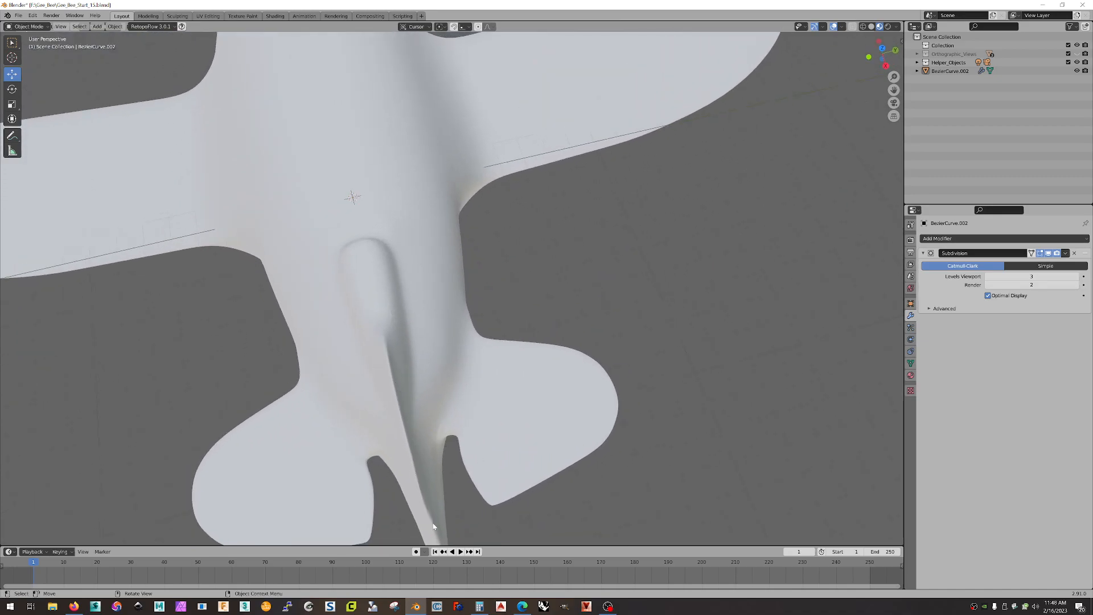
{"action": "scroll", "coordinate": [455, 402], "scroll_direction": "down", "scroll_amount": 3}
{"action": "mouse_move", "coordinate": [464, 368]}
{"action": "middle_mouse_down"}
{"action": "mouse_move", "coordinate": [470, 358]}
{"action": "mouse_move", "coordinate": [470, 371]}
{"action": "middle_mouse_up"}
{"action": "scroll", "coordinate": [499, 394], "scroll_direction": "up", "scroll_amount": 3}
{"action": "middle_click_drag", "start_coordinate": [636, 450], "coordinate": [577, 469]}
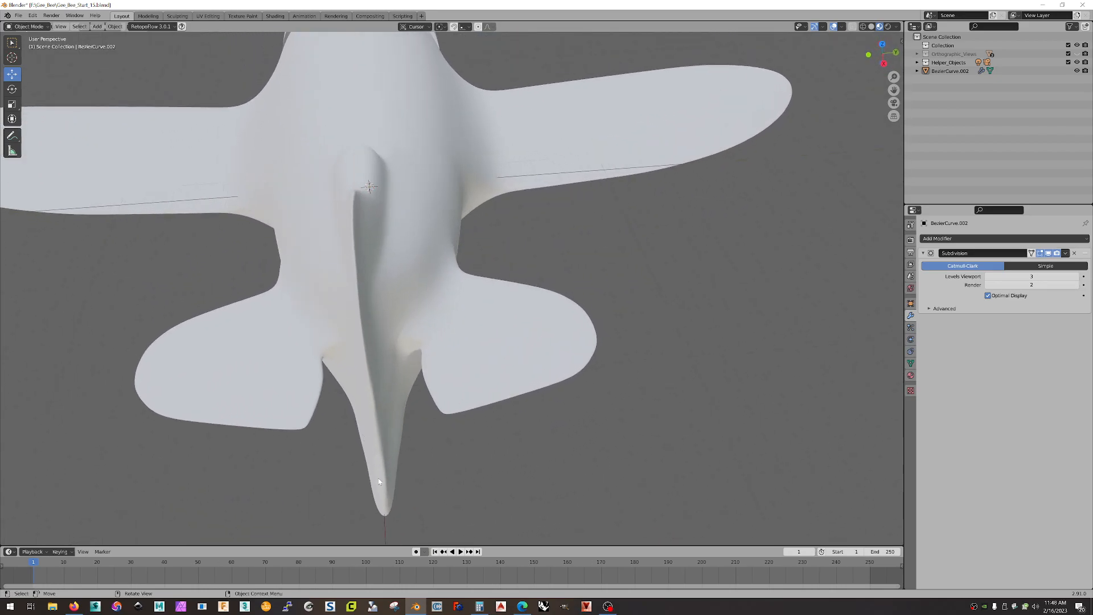
{"action": "middle_click_drag", "start_coordinate": [478, 450], "coordinate": [579, 427]}
{"action": "scroll", "coordinate": [649, 368], "scroll_direction": "down", "scroll_amount": 3}
{"action": "middle_click_drag", "start_coordinate": [493, 358], "coordinate": [528, 340]}
- Lower the Subdivision modifier's viewport level to 0 and examine the low-poly aircraft from above and below
{"action": "left_click", "coordinate": [988, 277]}
{"action": "left_click", "coordinate": [989, 276]}
{"action": "left_click", "coordinate": [988, 276]}
{"action": "middle_click_drag", "start_coordinate": [787, 285], "coordinate": [751, 300]}
{"action": "scroll", "coordinate": [605, 302], "scroll_direction": "down", "scroll_amount": 3}
{"action": "middle_click_drag", "start_coordinate": [604, 303], "coordinate": [629, 314]}
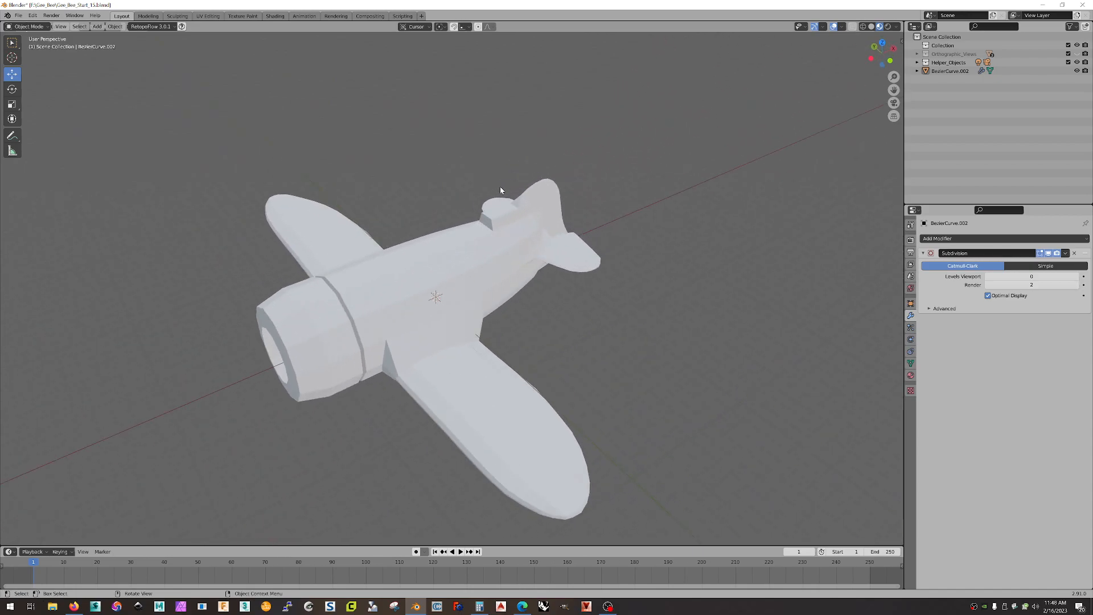
{"action": "middle_click_drag", "start_coordinate": [462, 290], "coordinate": [493, 231]}
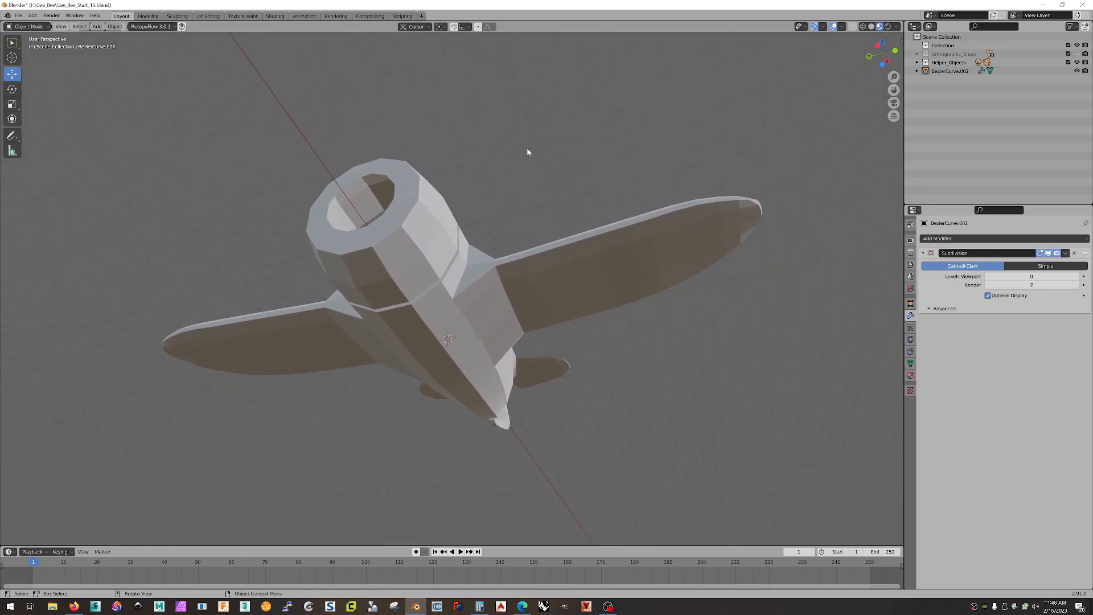